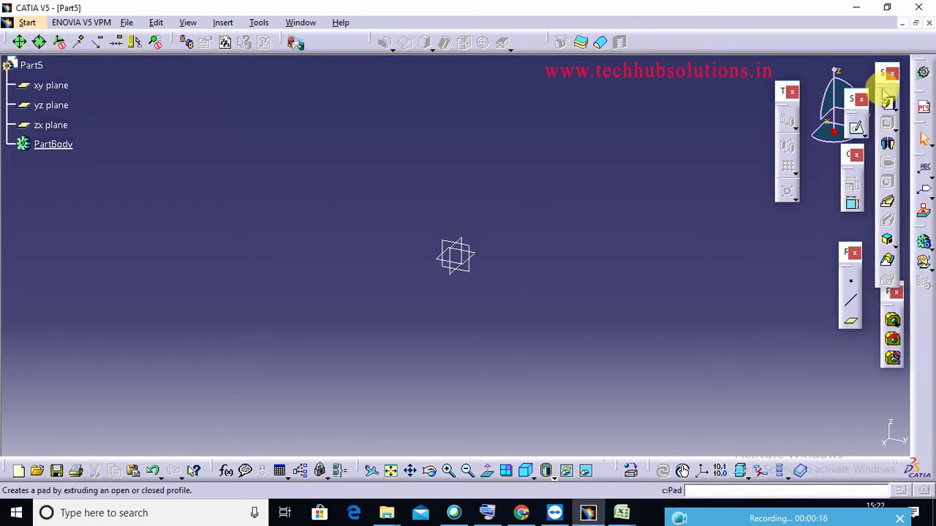
Step: Move the Sketch-Based Features toolbar into the modelling area as a horizontal bar
{"action": "left_click_drag", "start_coordinate": [884, 80], "coordinate": [627, 96]}
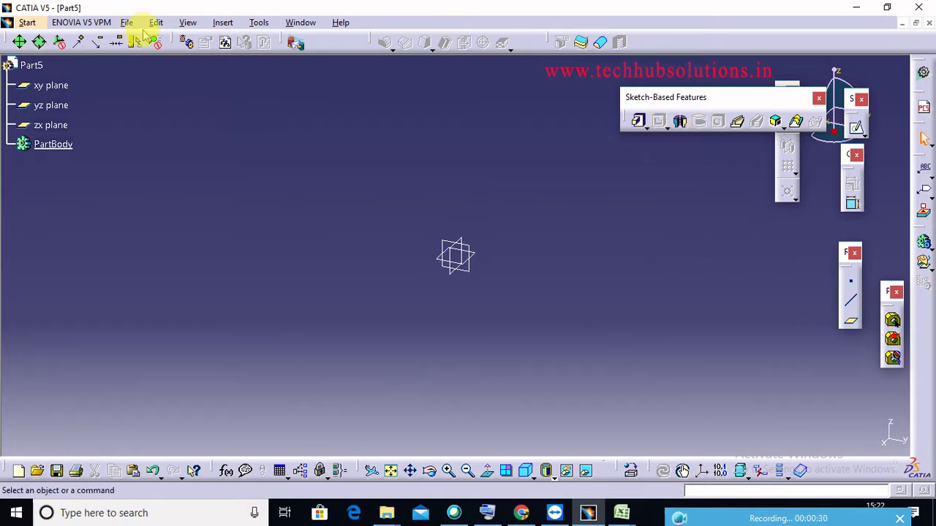
{"action": "left_click", "coordinate": [223, 22]}
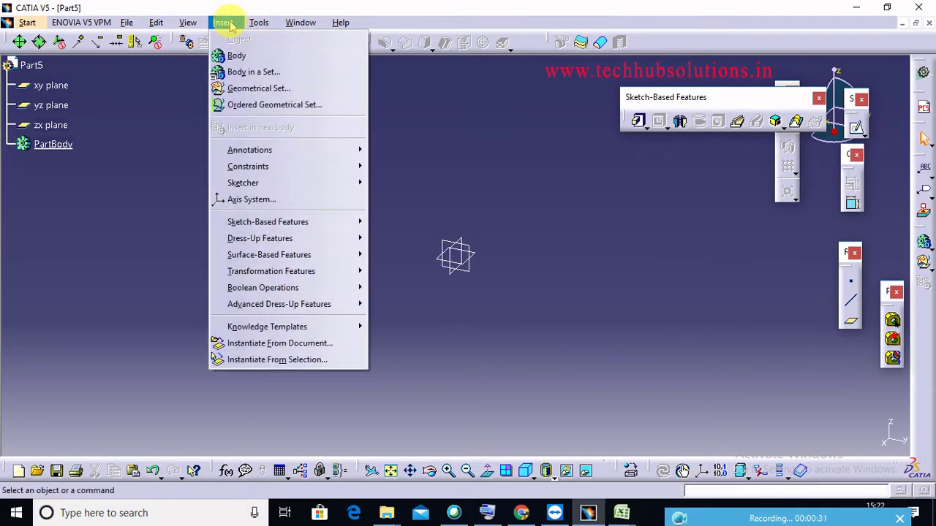
{"action": "left_click", "coordinate": [113, 281]}
Step: Sketch a rectangle around the origin on the yz plane, starting at about H -113 mm, V 74 mm, and exit the sketch
{"action": "left_click", "coordinate": [462, 269]}
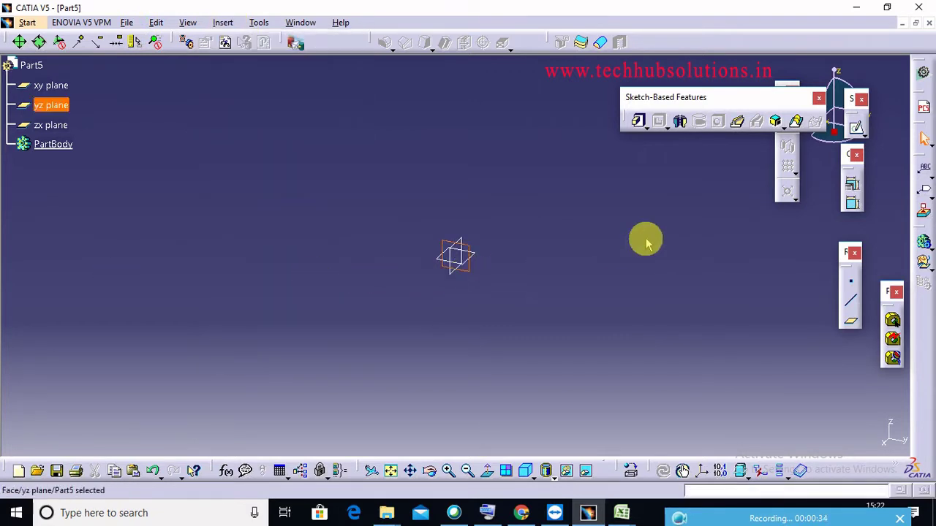
{"action": "mouse_move", "coordinate": [741, 101]}
{"action": "left_mouse_down"}
{"action": "mouse_move", "coordinate": [648, 67]}
{"action": "mouse_move", "coordinate": [653, 75]}
{"action": "left_mouse_up"}
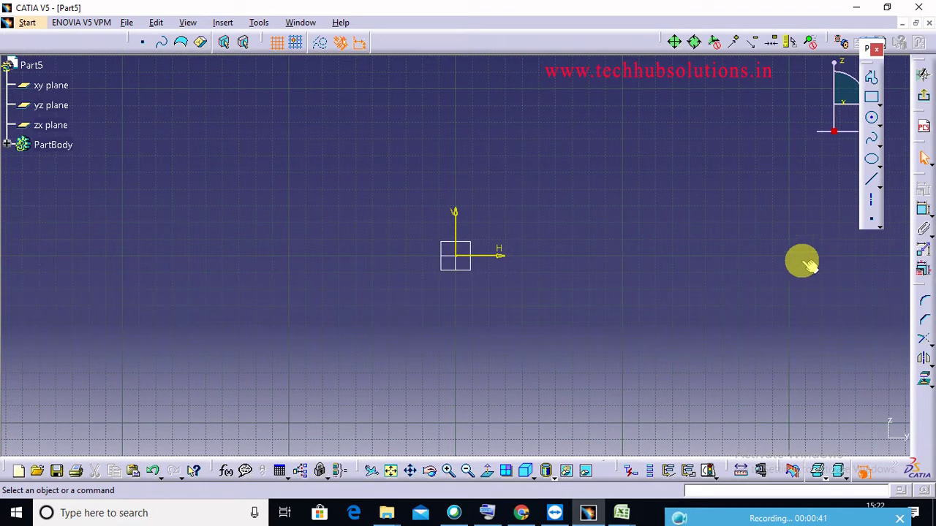
{"action": "left_click", "coordinate": [871, 97]}
{"action": "left_click", "coordinate": [267, 131]}
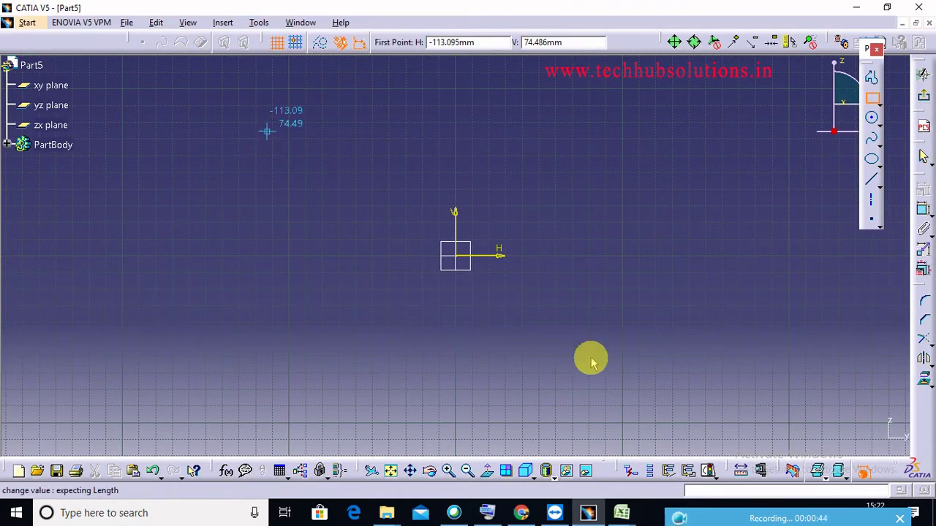
{"action": "left_click", "coordinate": [648, 352]}
{"action": "left_click", "coordinate": [924, 97]}
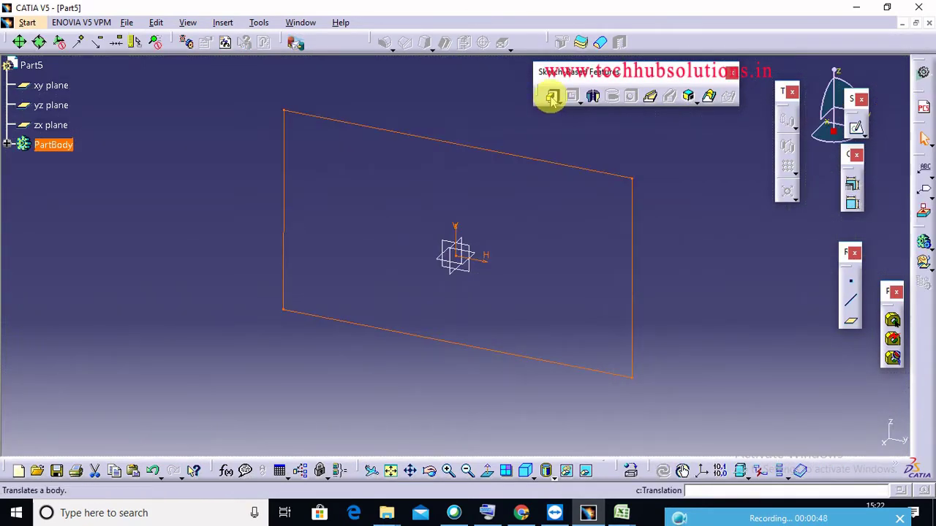
Step: Pad the rectangular sketch with mirrored extent, increasing the length to form a thick block
{"action": "left_click", "coordinate": [551, 95]}
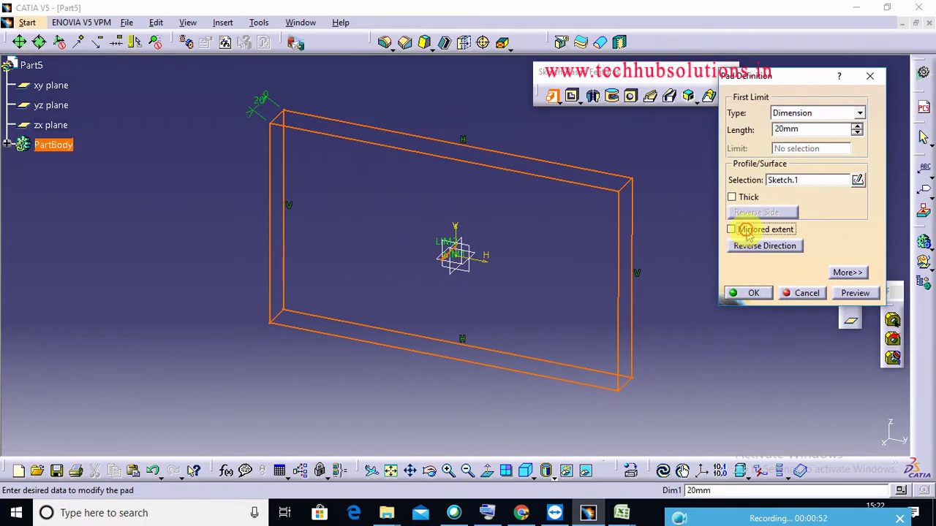
{"action": "left_click", "coordinate": [745, 230]}
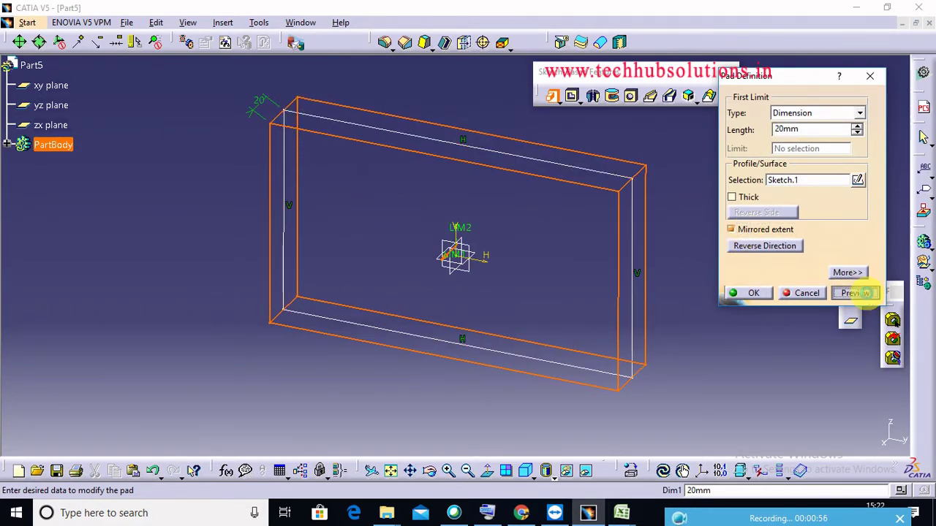
{"action": "left_click", "coordinate": [865, 293]}
{"action": "left_click", "coordinate": [857, 126]}
{"action": "left_click", "coordinate": [857, 125]}
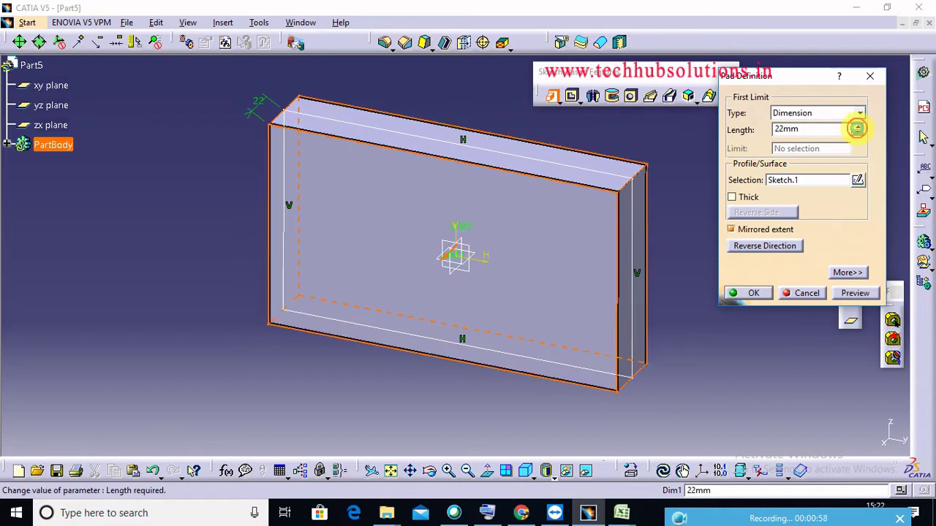
{"action": "left_click_drag", "start_coordinate": [857, 128], "coordinate": [856, 128]}
{"action": "left_click", "coordinate": [744, 295]}
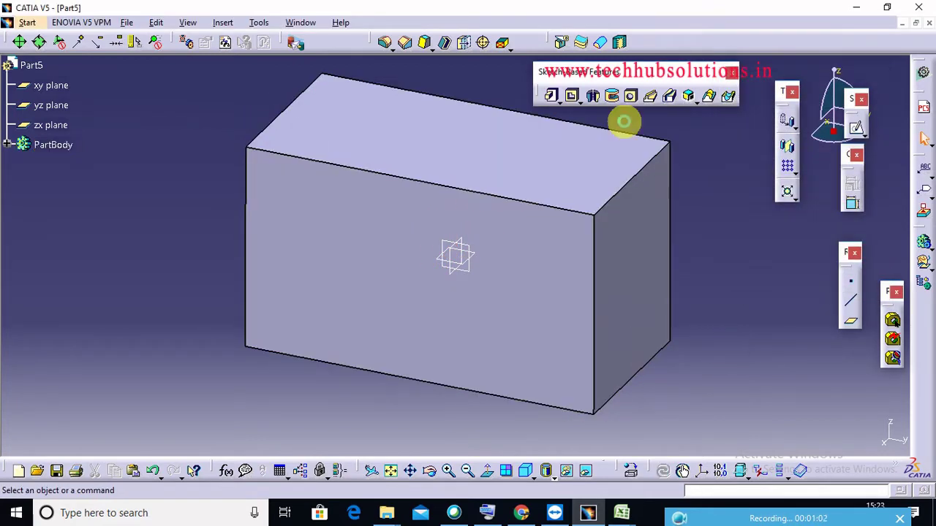
Step: Start a blind hole on the block's front face near its lower-left corner and set the diameter to 15 mm
{"action": "left_click", "coordinate": [631, 98]}
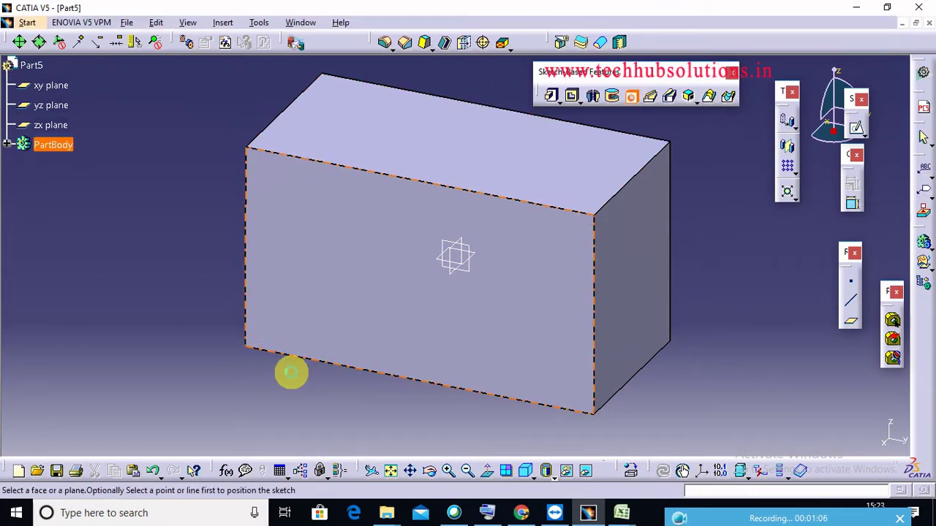
{"action": "left_click", "coordinate": [290, 382]}
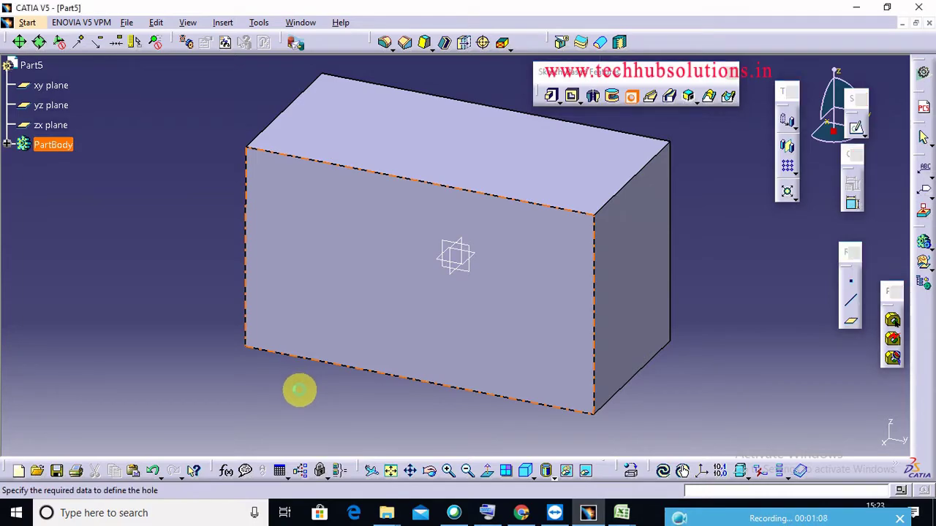
{"action": "middle_click_drag", "start_coordinate": [333, 353], "coordinate": [411, 369]}
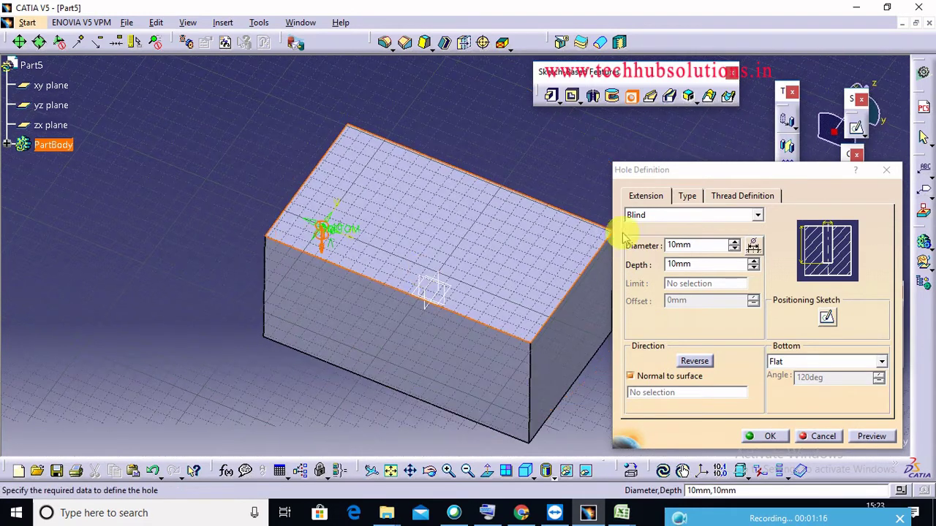
{"action": "left_click", "coordinate": [734, 243]}
{"action": "left_click", "coordinate": [733, 243]}
{"action": "left_click", "coordinate": [734, 244]}
{"action": "left_click", "coordinate": [734, 243]}
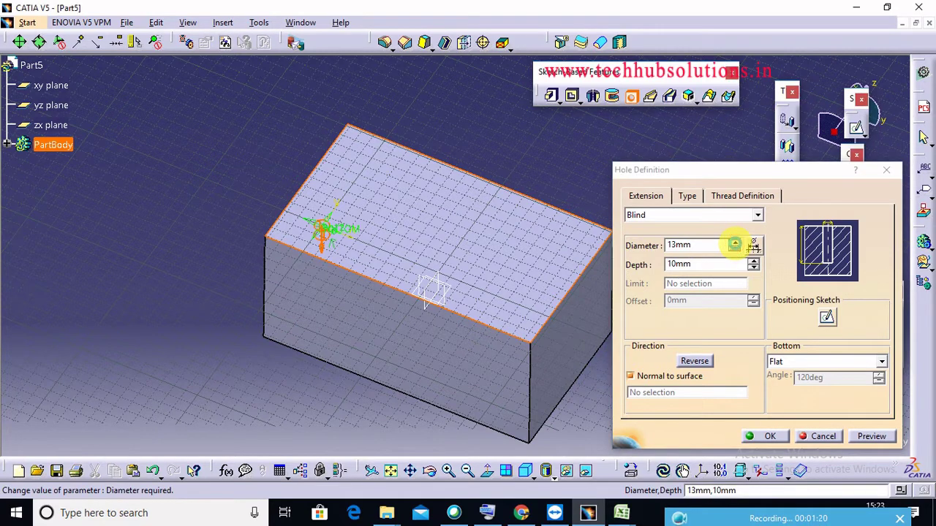
{"action": "left_click", "coordinate": [734, 243]}
Step: Set the blind hole's depth to 31 mm
{"action": "left_click", "coordinate": [753, 261]}
{"action": "left_click", "coordinate": [753, 261]}
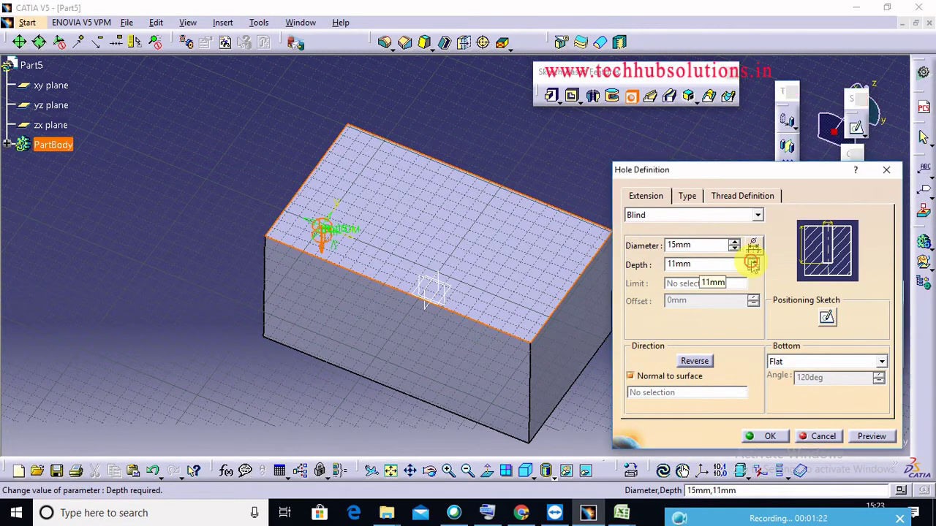
{"action": "left_click", "coordinate": [751, 261]}
{"action": "left_click", "coordinate": [751, 260]}
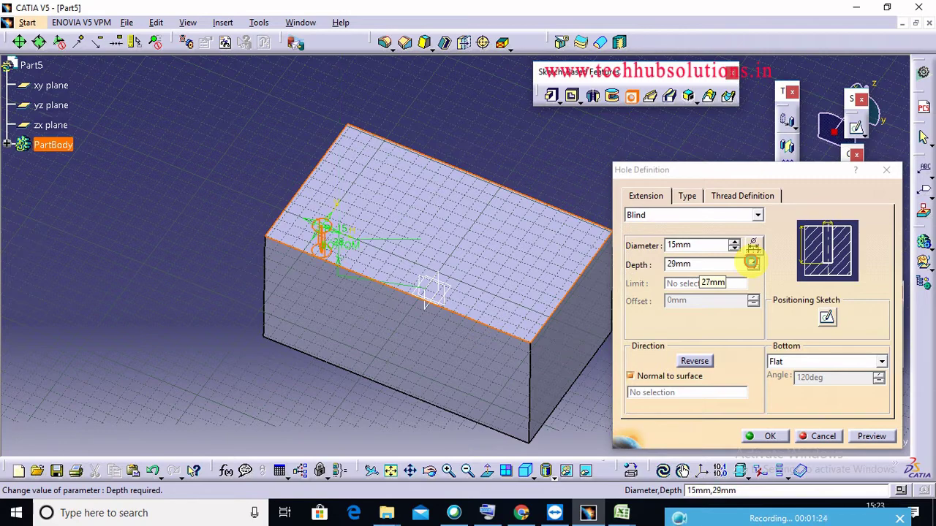
{"action": "left_click", "coordinate": [751, 261]}
{"action": "left_click", "coordinate": [751, 261]}
Step: In the hole's positioning sketch, constrain the centre point 50 mm from the face's left edge
{"action": "left_click", "coordinate": [826, 316]}
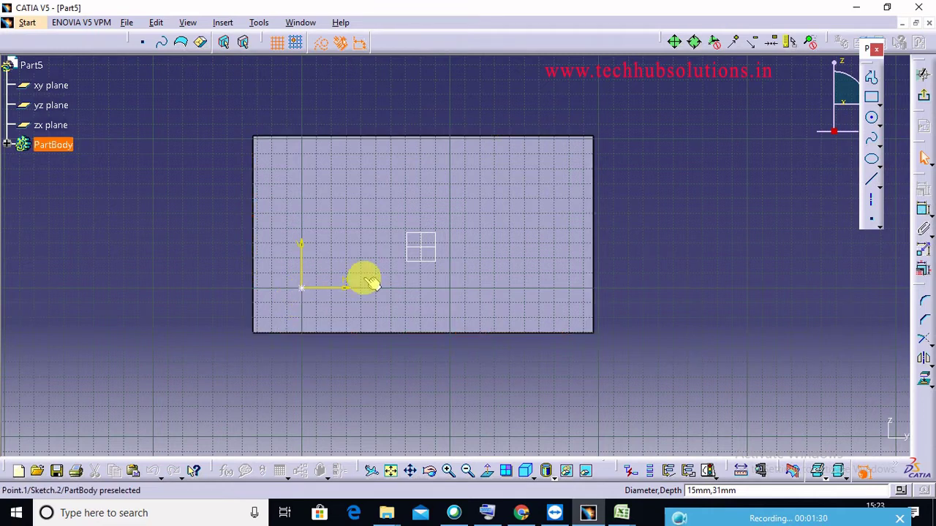
{"action": "left_click_drag", "start_coordinate": [919, 178], "coordinate": [812, 108]}
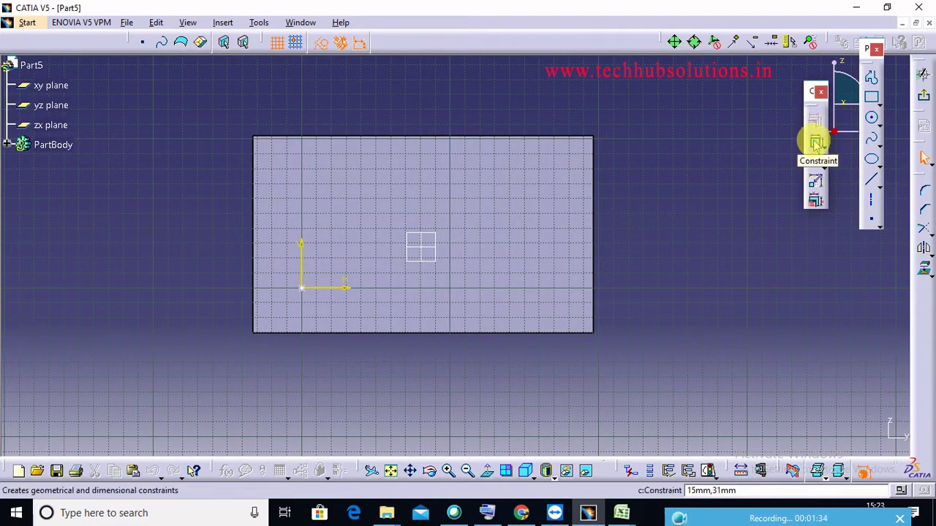
{"action": "left_click", "coordinate": [815, 142]}
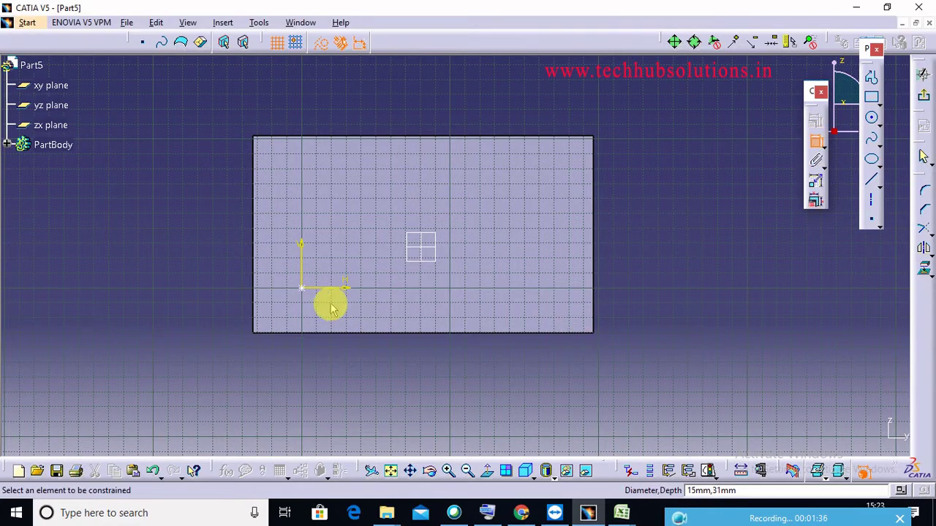
{"action": "left_click", "coordinate": [301, 288]}
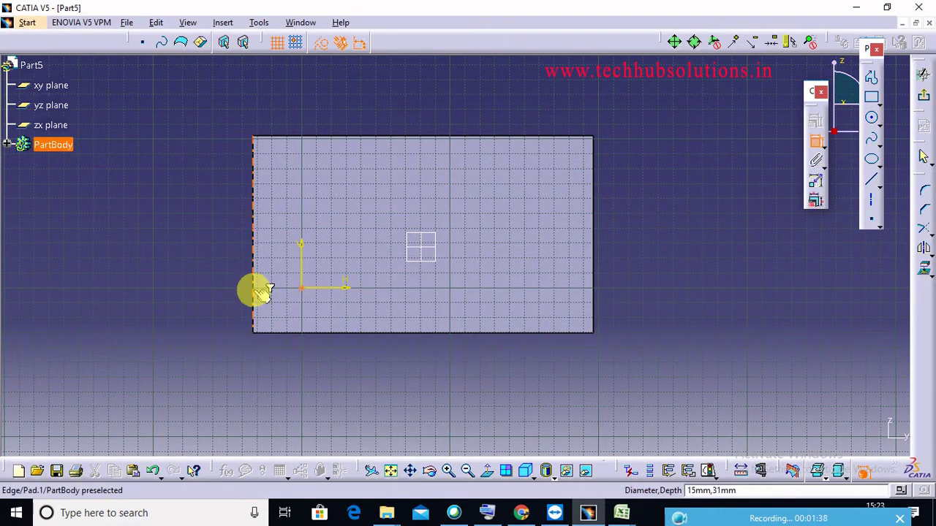
{"action": "left_click", "coordinate": [255, 290]}
{"action": "left_click", "coordinate": [286, 98]}
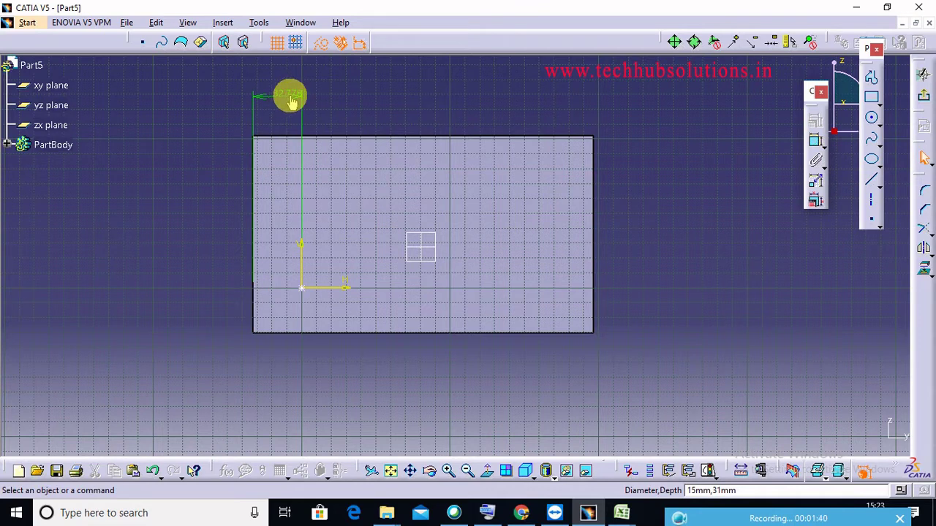
{"action": "double_click", "coordinate": [291, 99]}
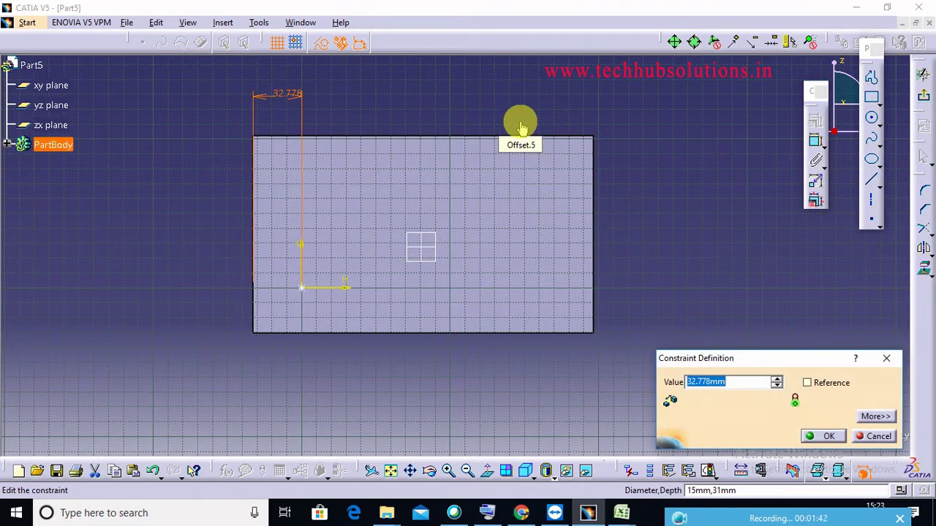
{"action": "type", "text": "50"}
{"action": "key", "text": "Return"}
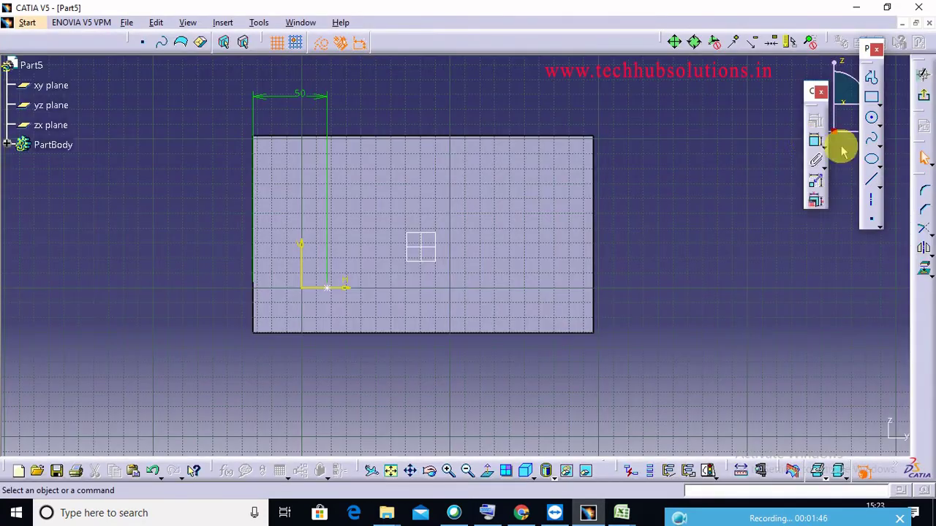
Step: Constrain the hole's centre point 100 mm from the face's bottom edge and exit the positioning sketch
{"action": "left_click", "coordinate": [813, 140]}
{"action": "left_click", "coordinate": [337, 288]}
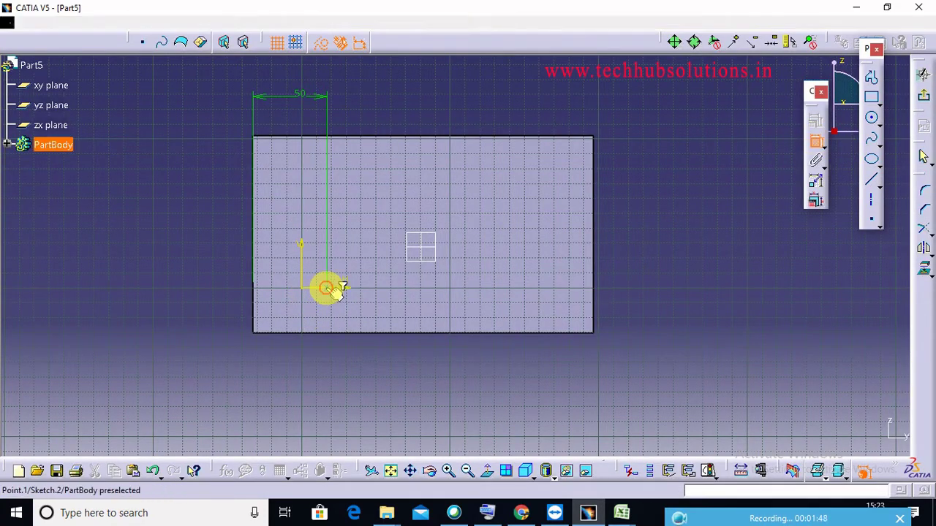
{"action": "left_click", "coordinate": [341, 332]}
{"action": "double_click", "coordinate": [217, 310]}
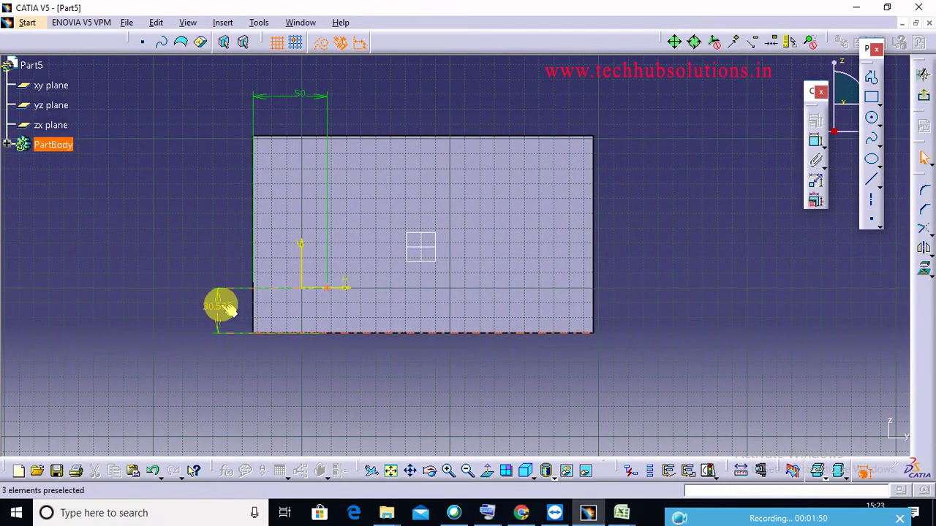
{"action": "type", "text": "1"}
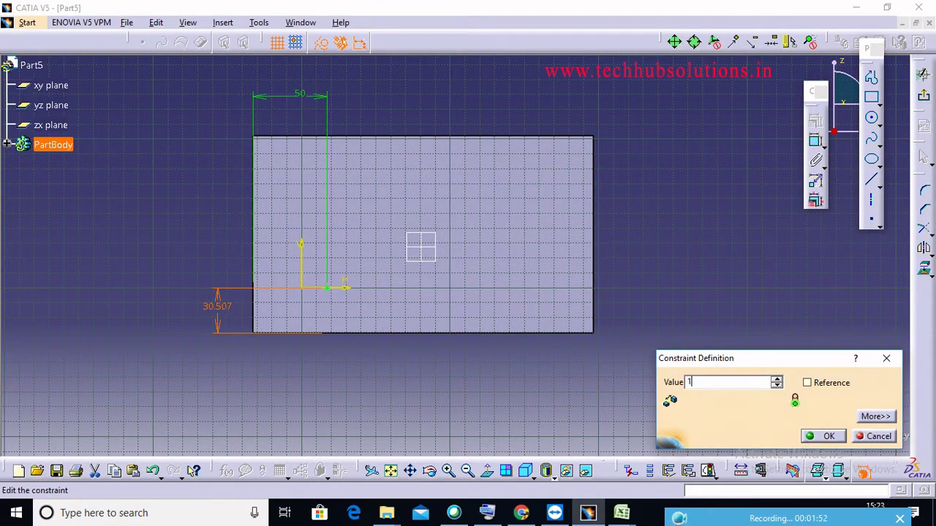
{"action": "type", "text": "00mm"}
{"action": "key", "text": "Return"}
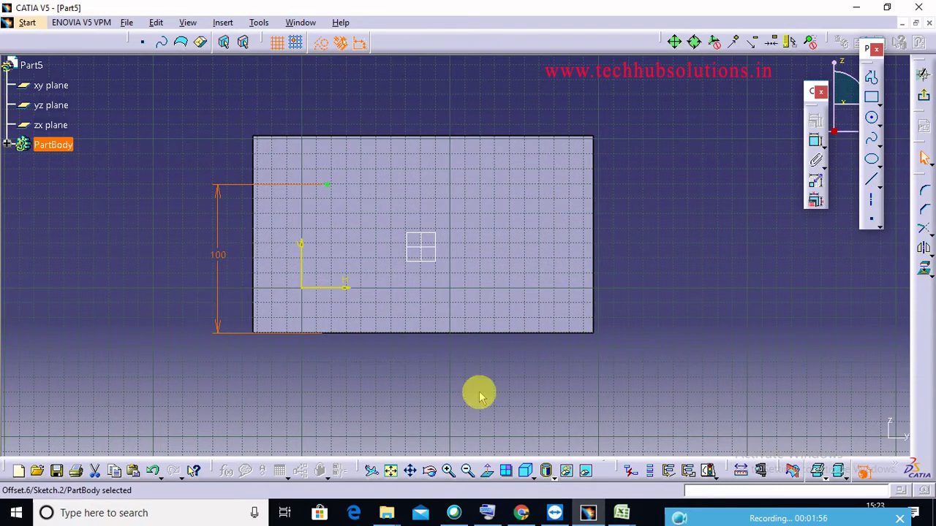
{"action": "left_click", "coordinate": [924, 100]}
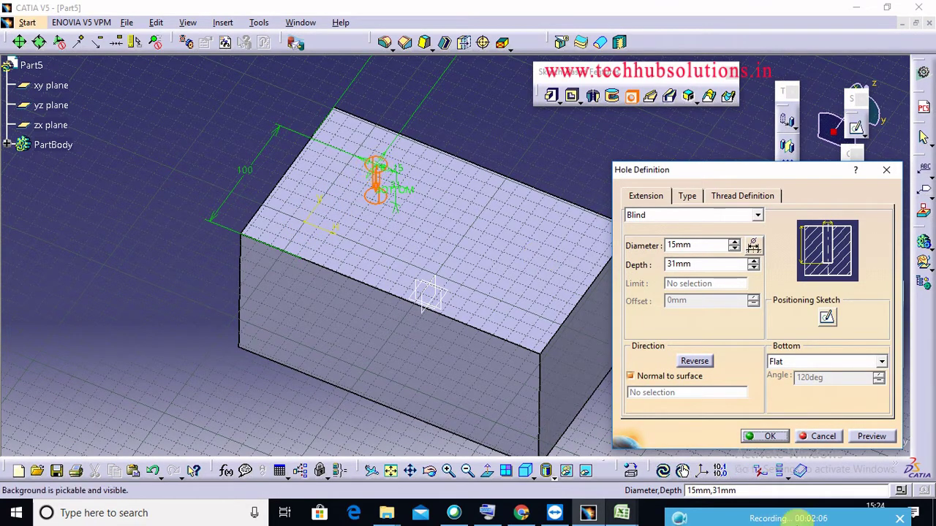
Step: Try the Up To Next extension for the hole and switch it back to Blind
{"action": "left_click", "coordinate": [689, 218]}
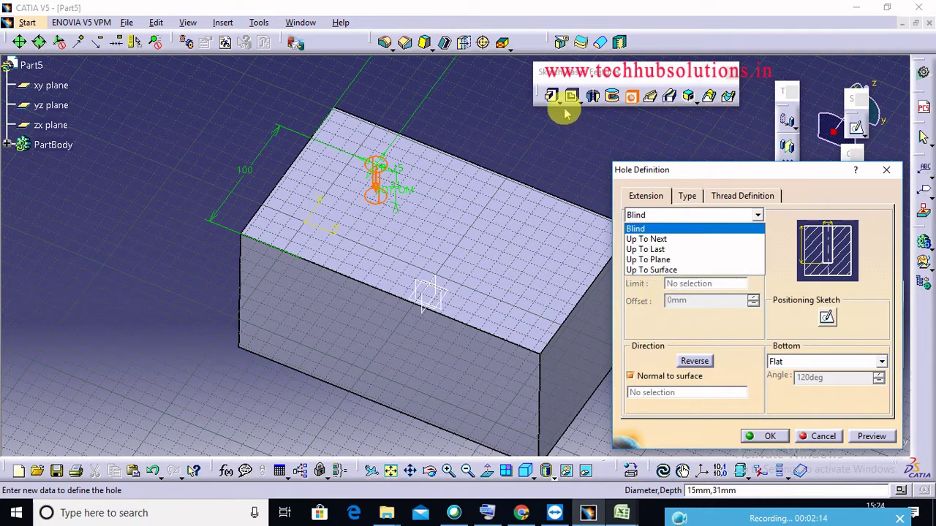
{"action": "left_click", "coordinate": [560, 151]}
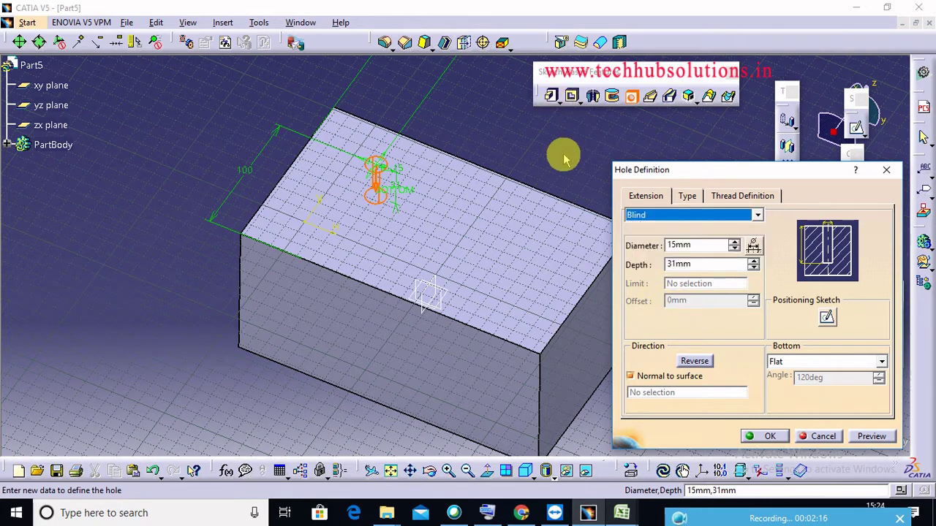
{"action": "left_click", "coordinate": [675, 215]}
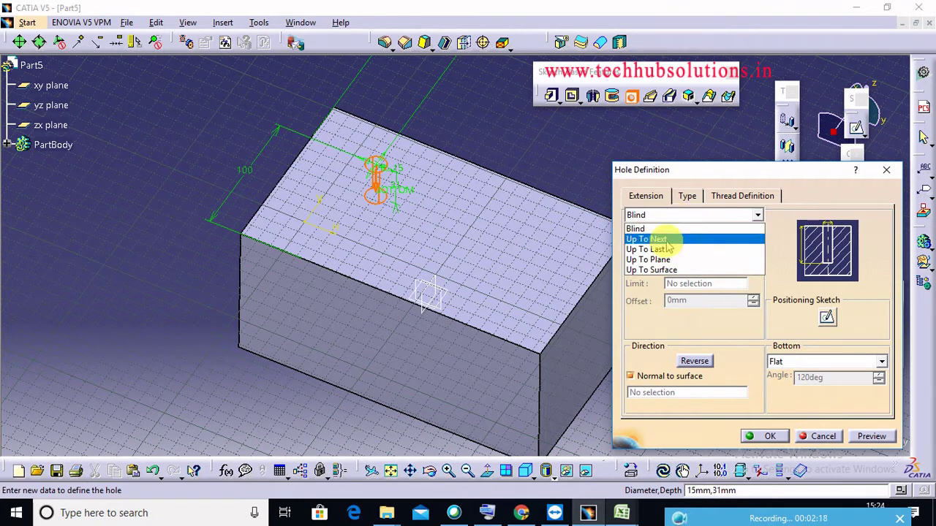
{"action": "left_click", "coordinate": [667, 242]}
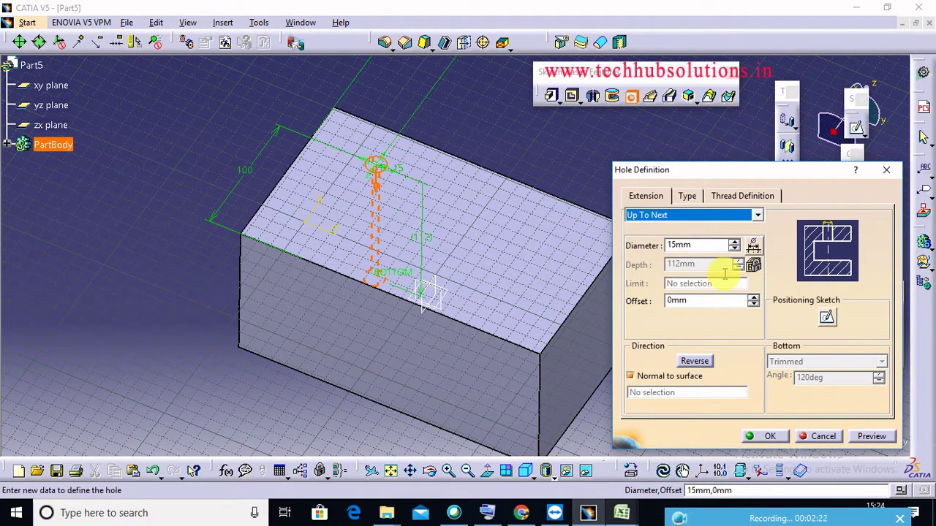
{"action": "left_click", "coordinate": [675, 214]}
{"action": "left_click", "coordinate": [672, 226]}
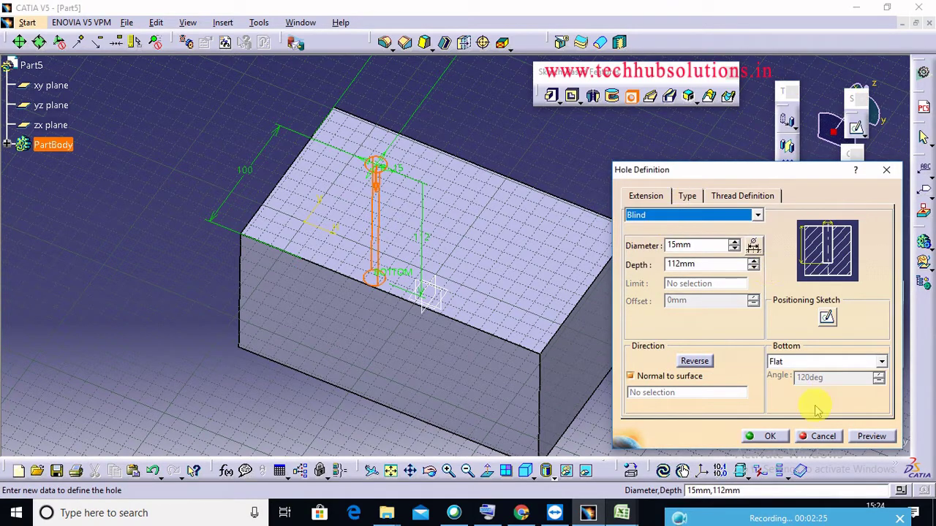
Step: Change the hole type from Simple to Tapered
{"action": "left_click", "coordinate": [691, 195]}
{"action": "left_click", "coordinate": [696, 218]}
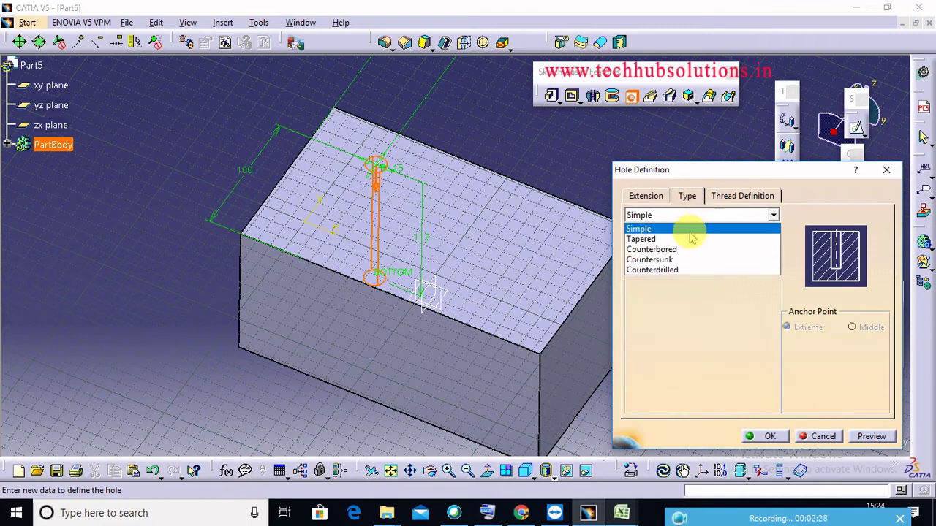
{"action": "left_click", "coordinate": [688, 242]}
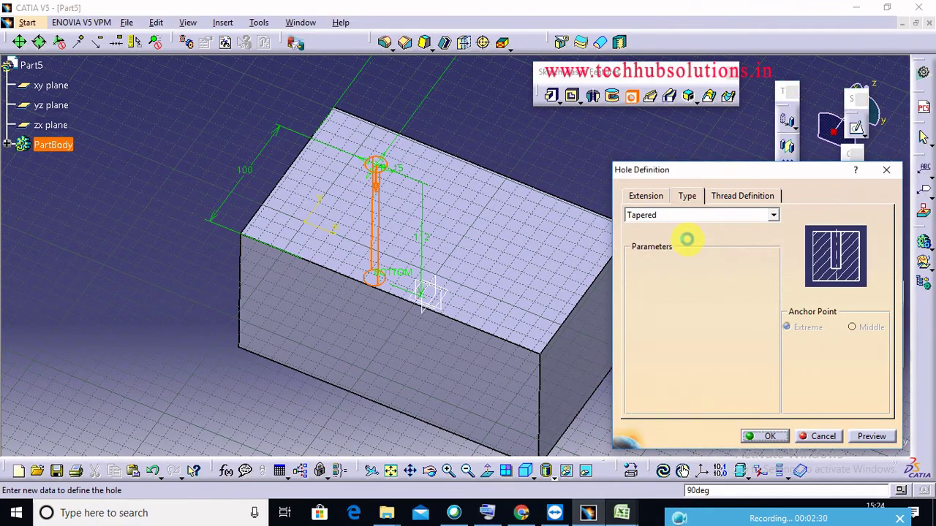
Step: Change the hole type to Counterbored and set the counterbore diameter to 25 mm
{"action": "left_click", "coordinate": [685, 222]}
{"action": "left_click", "coordinate": [684, 245]}
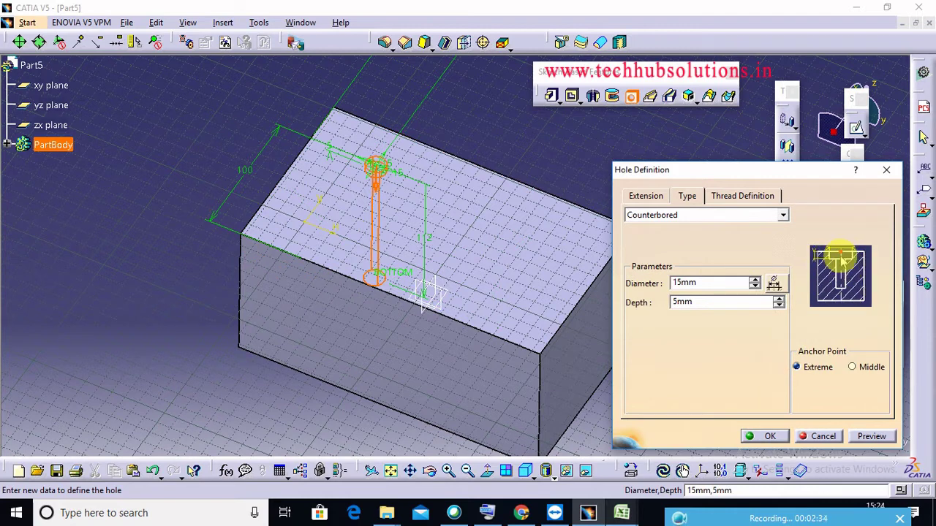
{"action": "left_click", "coordinate": [755, 280]}
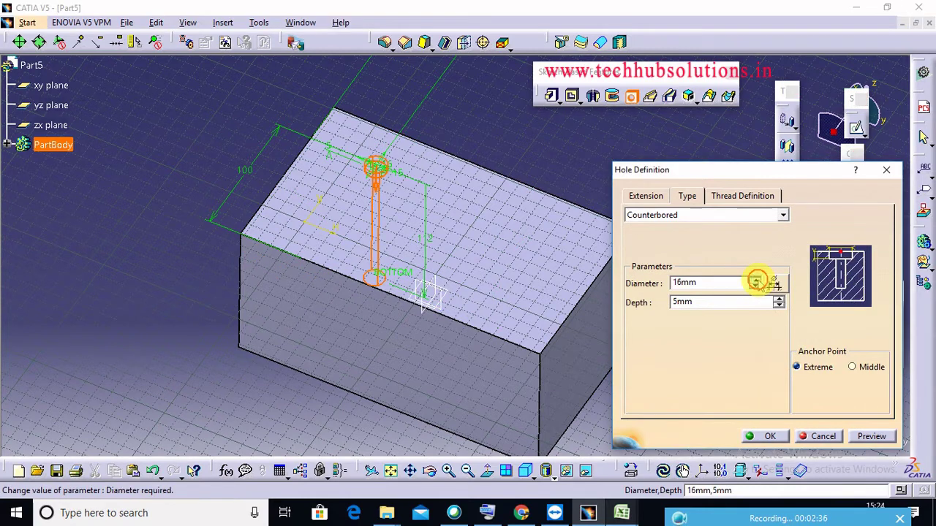
{"action": "left_click", "coordinate": [756, 280]}
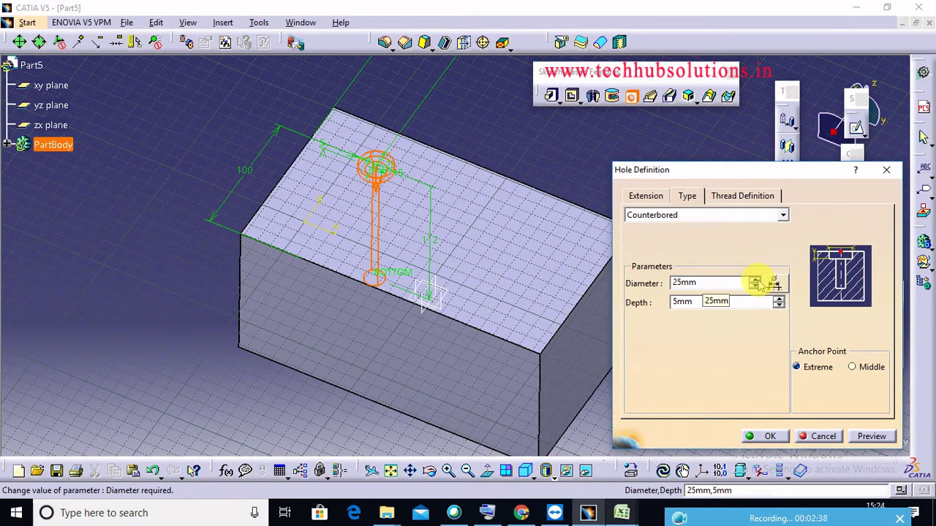
Step: Make the hole threaded and set its thread depth to 50 mm
{"action": "left_click", "coordinate": [752, 195]}
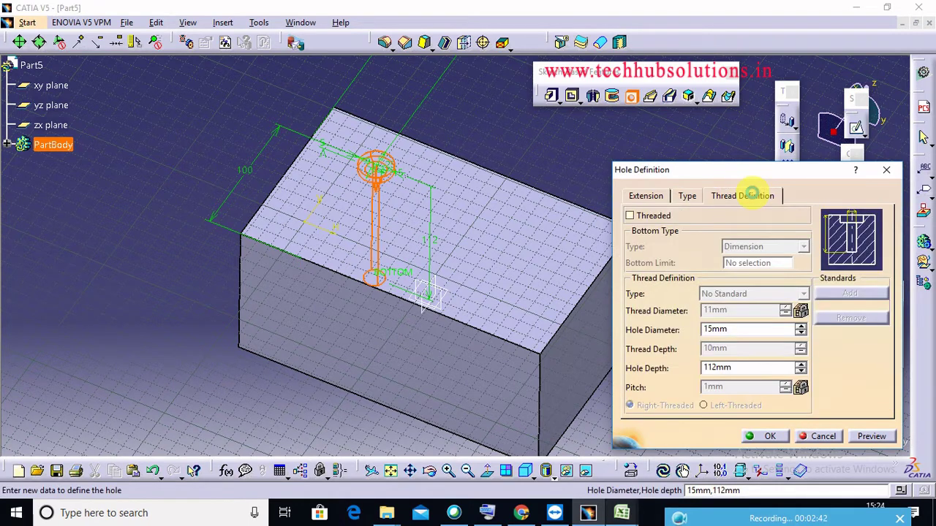
{"action": "left_click", "coordinate": [649, 215]}
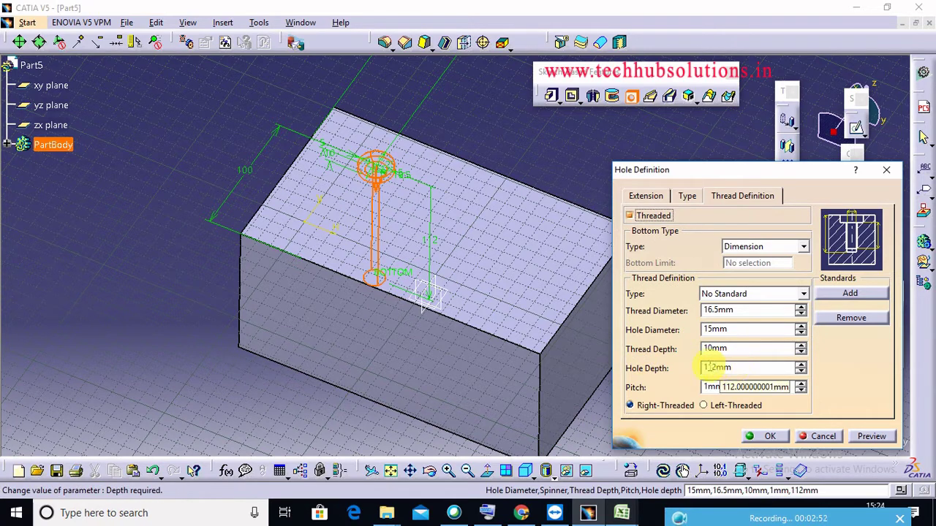
{"action": "left_click", "coordinate": [801, 345]}
{"action": "left_click", "coordinate": [800, 345]}
{"action": "left_click", "coordinate": [800, 345]}
{"action": "left_click", "coordinate": [800, 345]}
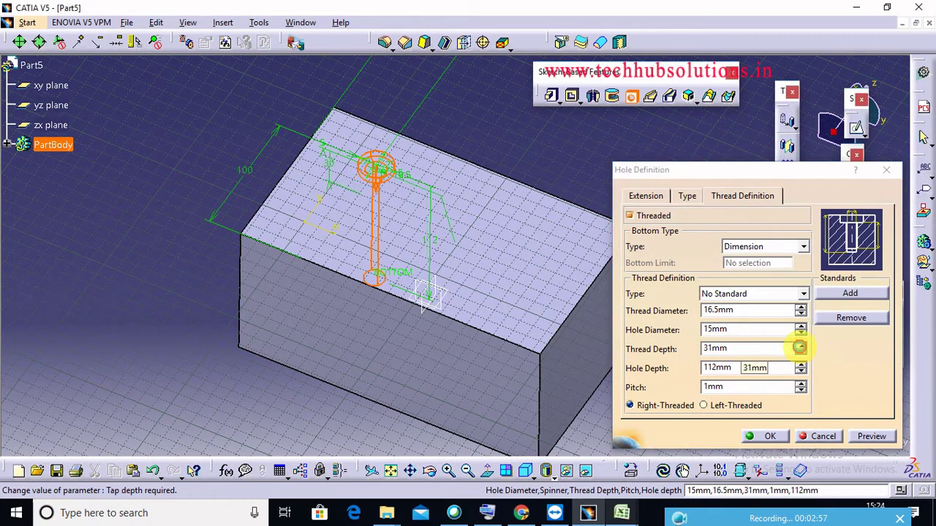
{"action": "left_click", "coordinate": [800, 345]}
{"action": "left_click", "coordinate": [800, 345]}
{"action": "left_click", "coordinate": [800, 345]}
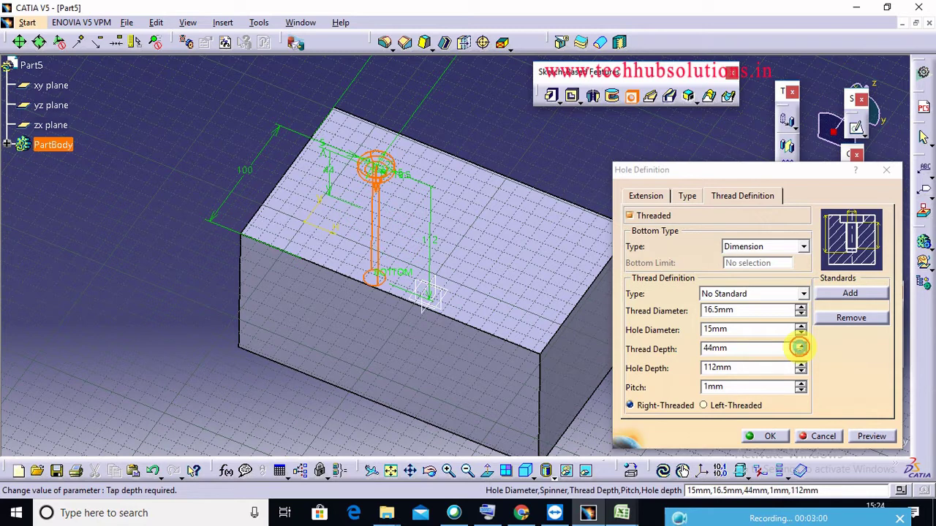
{"action": "left_click", "coordinate": [800, 345]}
{"action": "left_click", "coordinate": [799, 345]}
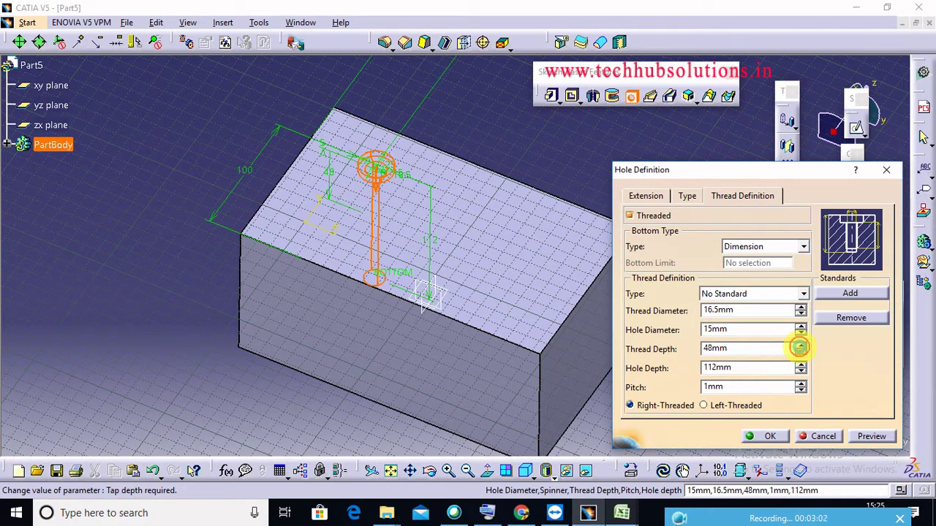
{"action": "left_click", "coordinate": [800, 345]}
{"action": "left_click", "coordinate": [800, 345]}
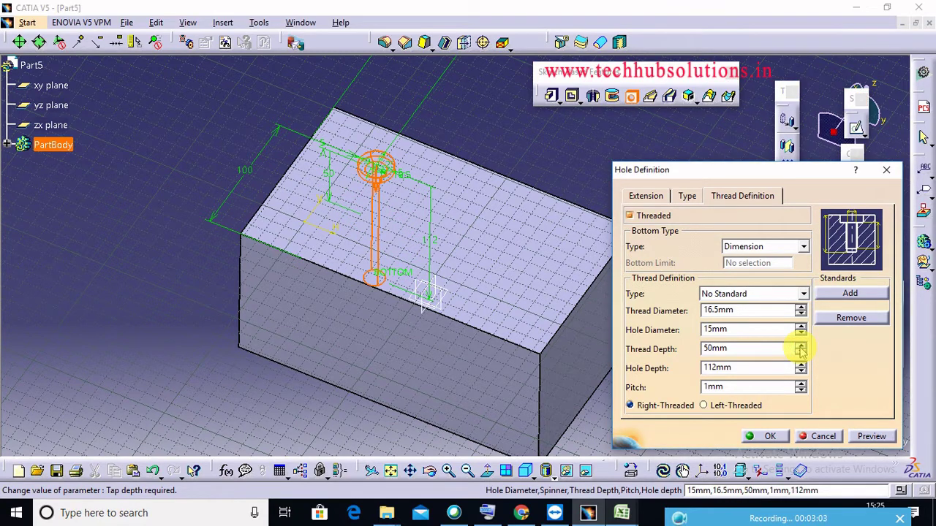
{"action": "left_click", "coordinate": [729, 348]}
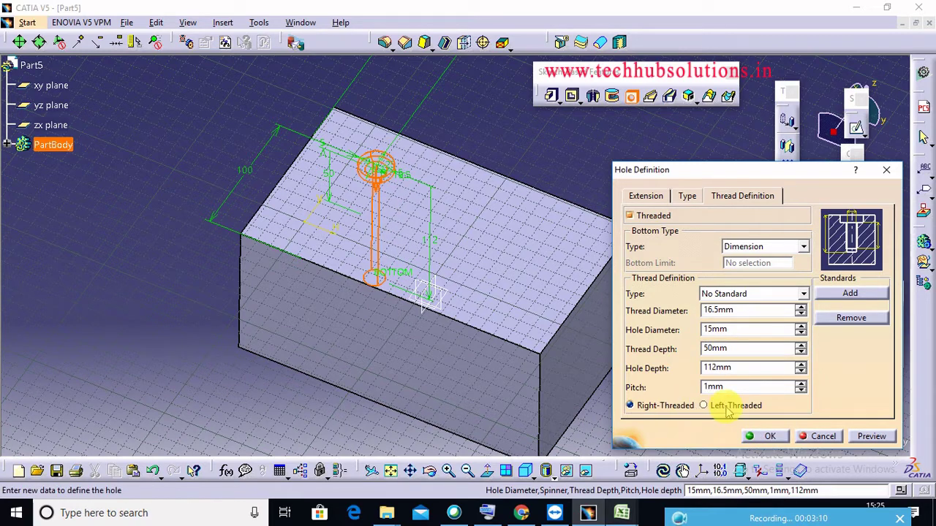
Step: Create the threaded counterbored hole and expand PartBody in the specification tree to list its features
{"action": "left_click", "coordinate": [756, 437]}
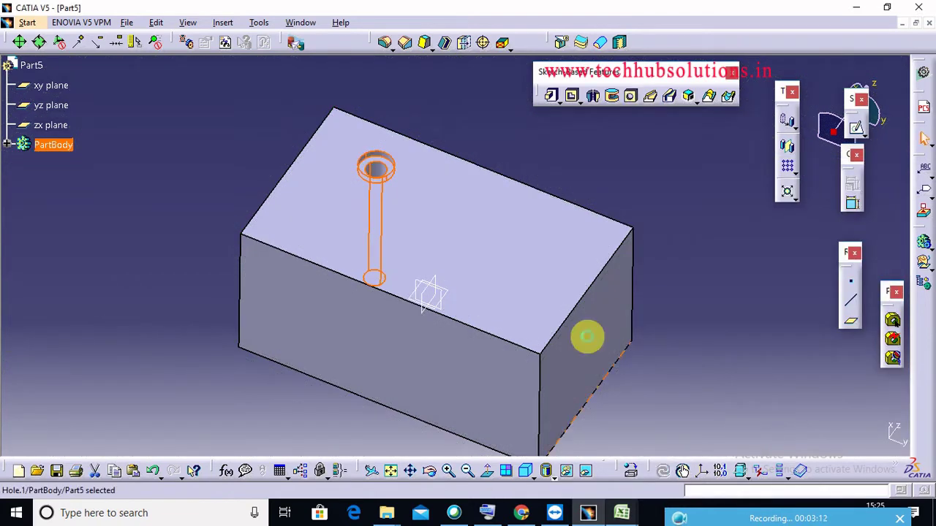
{"action": "left_click", "coordinate": [502, 128]}
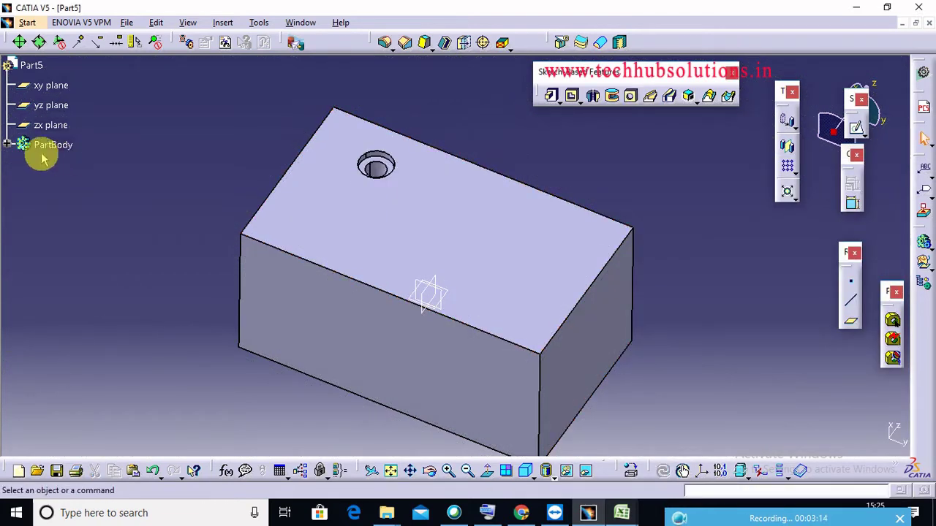
{"action": "left_click", "coordinate": [8, 144]}
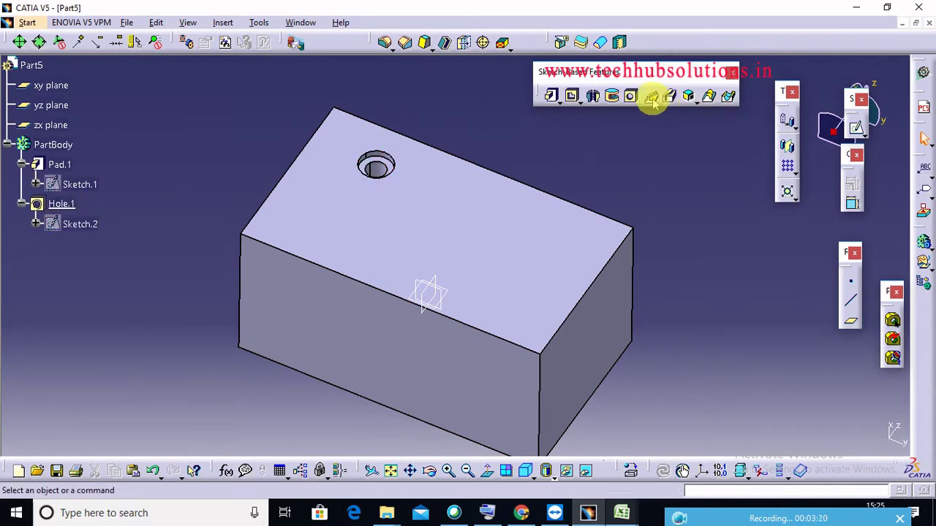
Step: Start a new part in the Part Design workbench
{"action": "left_click", "coordinate": [26, 23]}
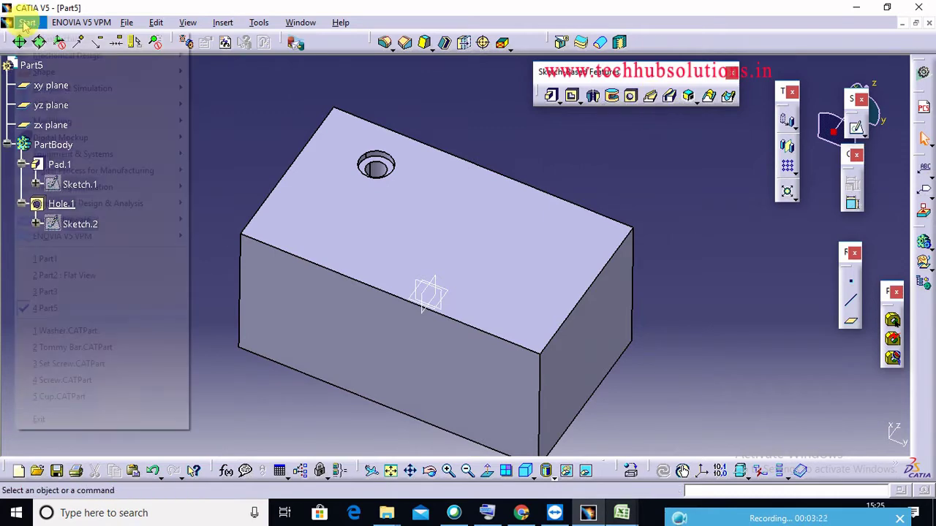
{"action": "mouse_move", "coordinate": [43, 58]}
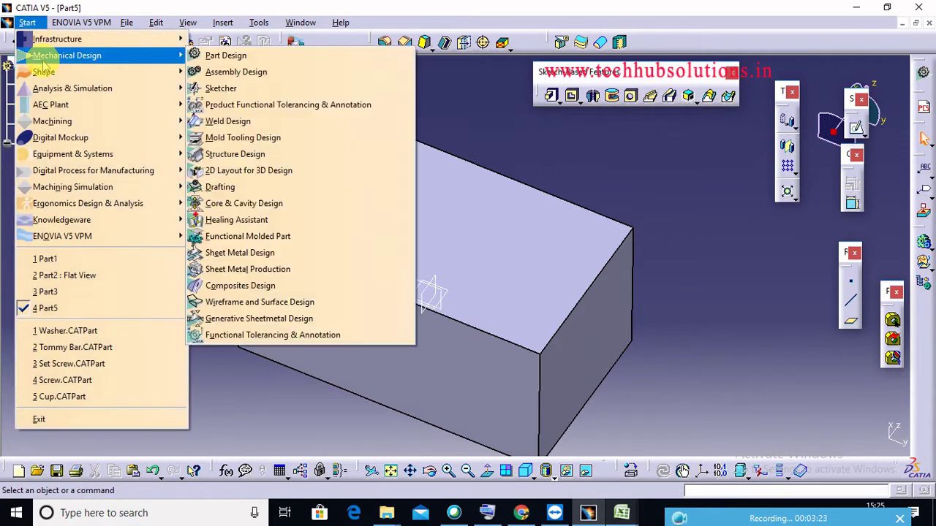
{"action": "left_click", "coordinate": [224, 55]}
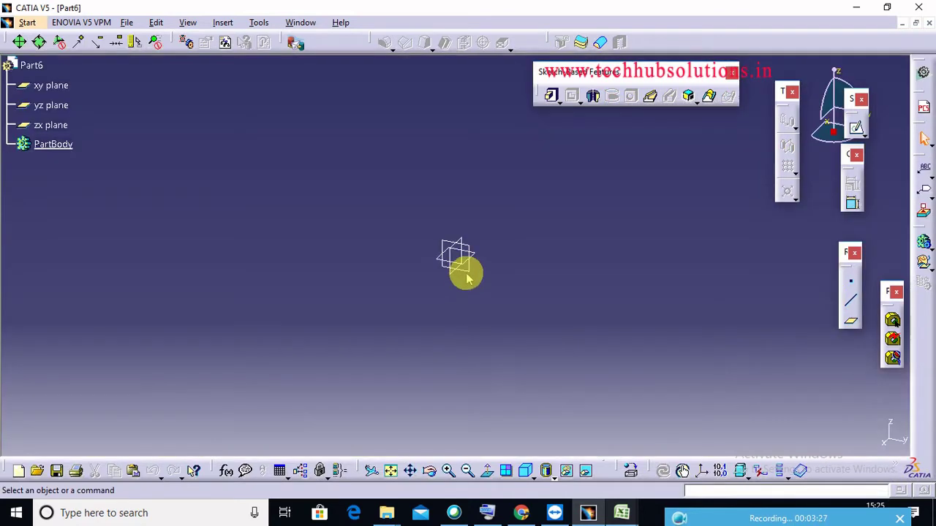
Step: Sketch a circle centred on the origin on the yz plane and exit the sketch
{"action": "left_click", "coordinate": [463, 267]}
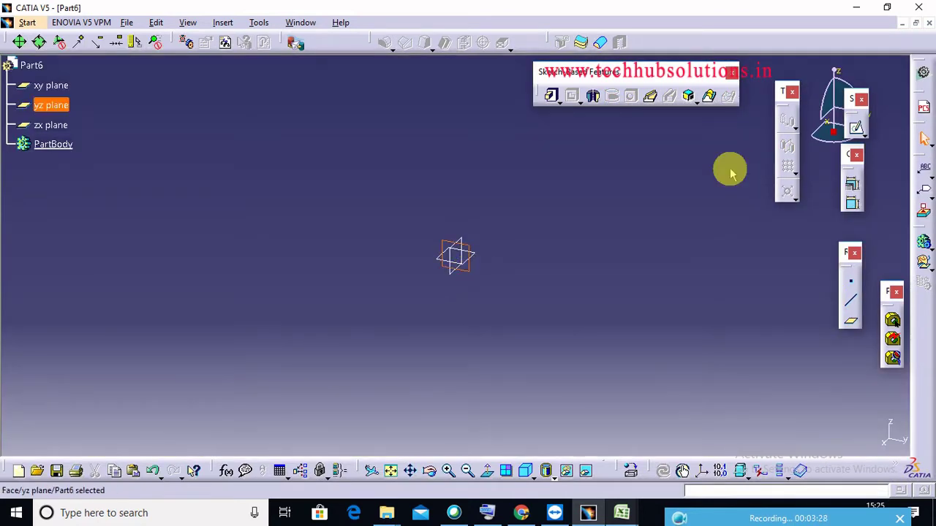
{"action": "left_click", "coordinate": [854, 129]}
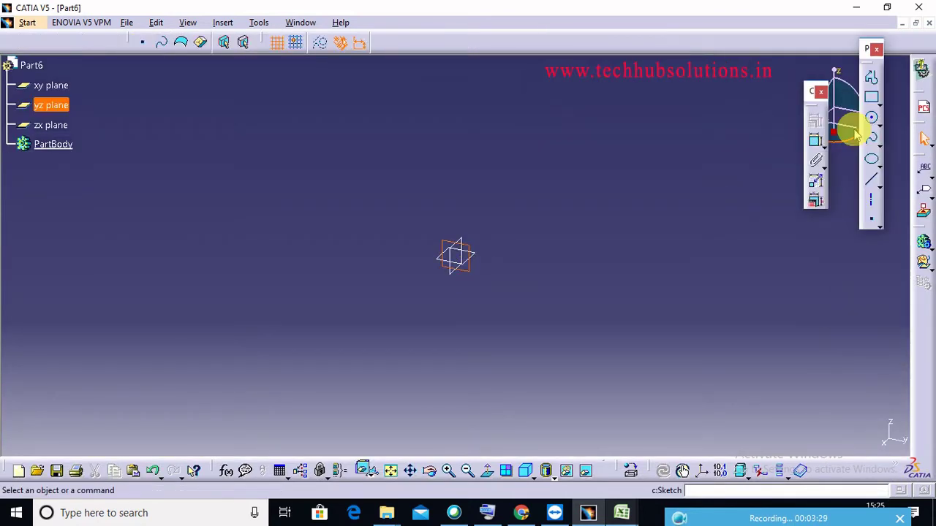
{"action": "left_click", "coordinate": [870, 121]}
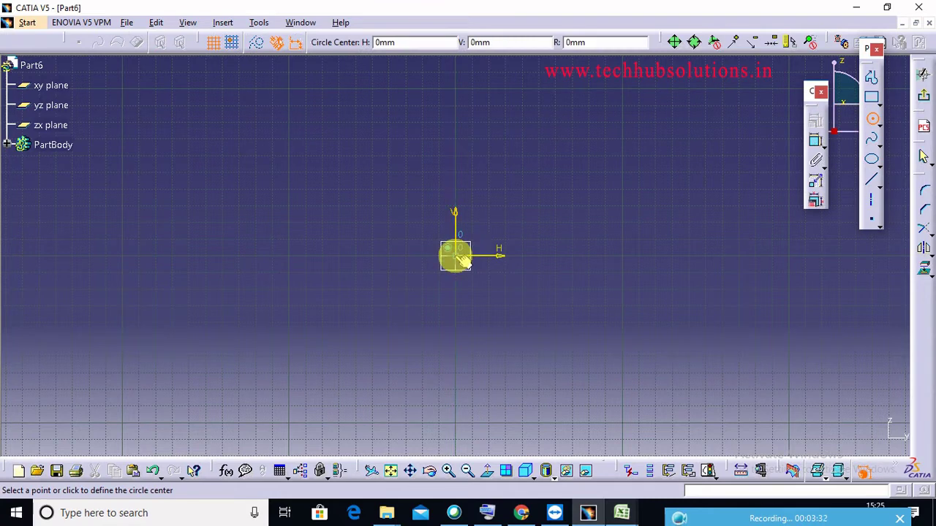
{"action": "left_click", "coordinate": [455, 256]}
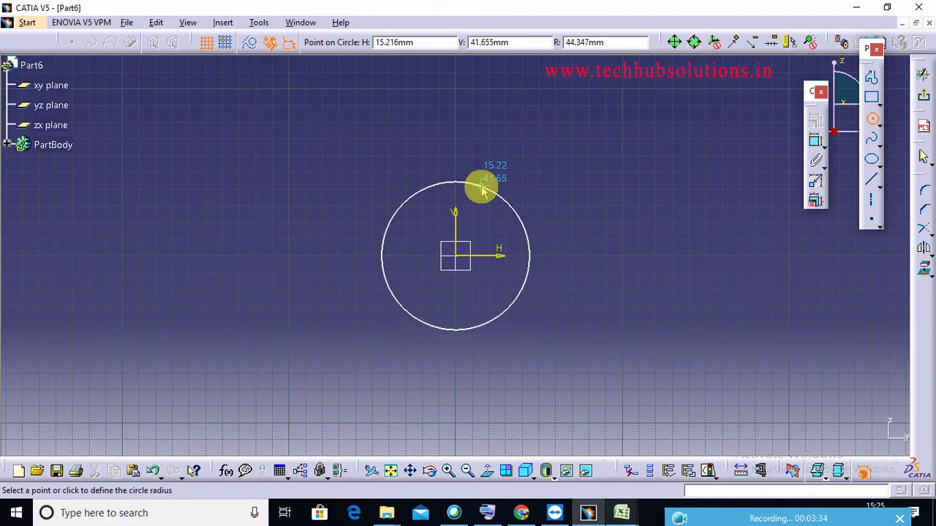
{"action": "left_click", "coordinate": [480, 200]}
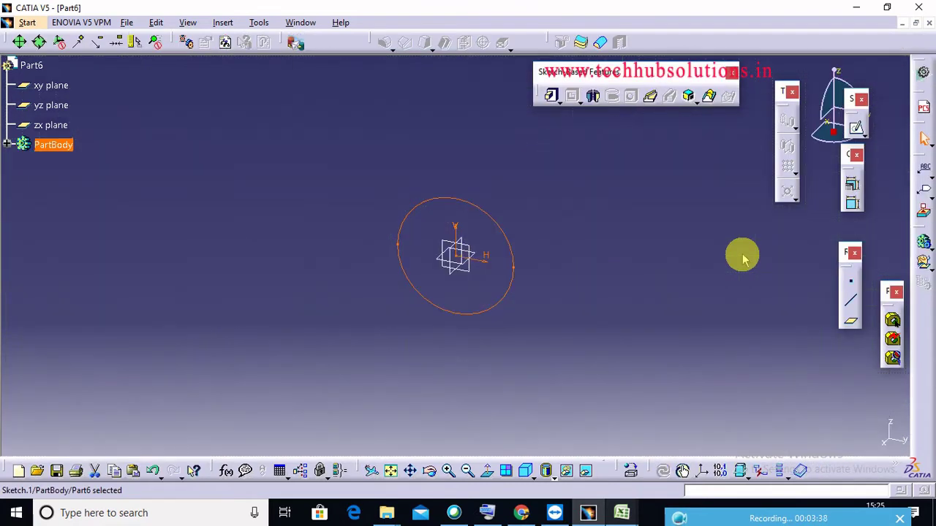
Step: On the zx plane, sketch a wavy spline from the origin, extending about 490 mm along the horizontal axis, and exit the sketch
{"action": "left_click", "coordinate": [64, 126]}
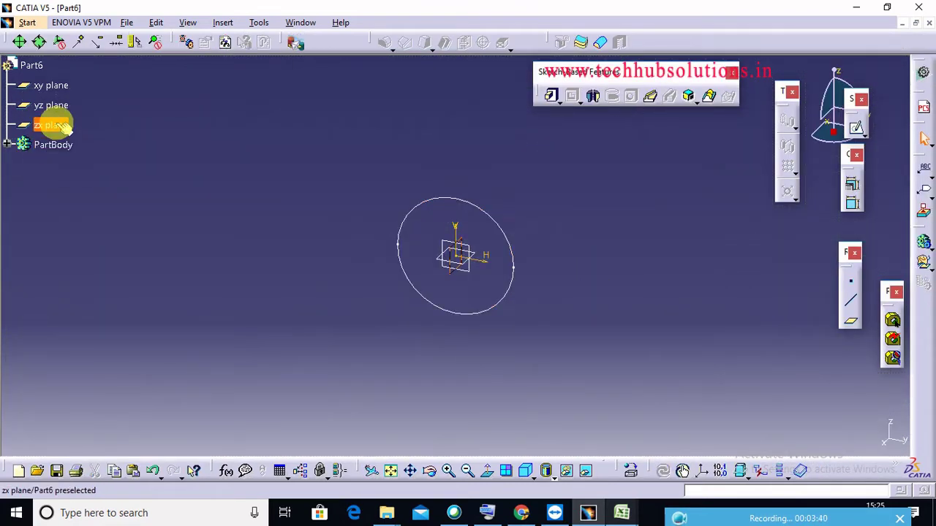
{"action": "left_click", "coordinate": [856, 127]}
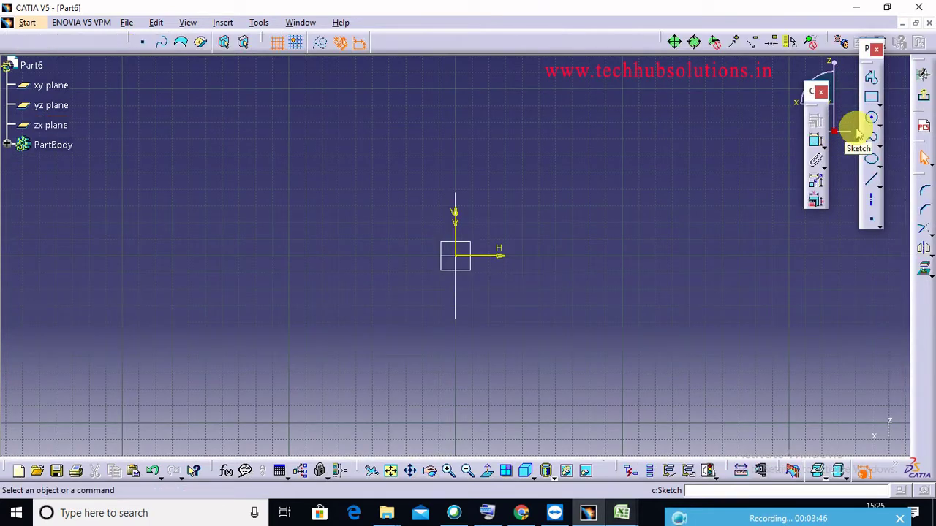
{"action": "left_click", "coordinate": [872, 136]}
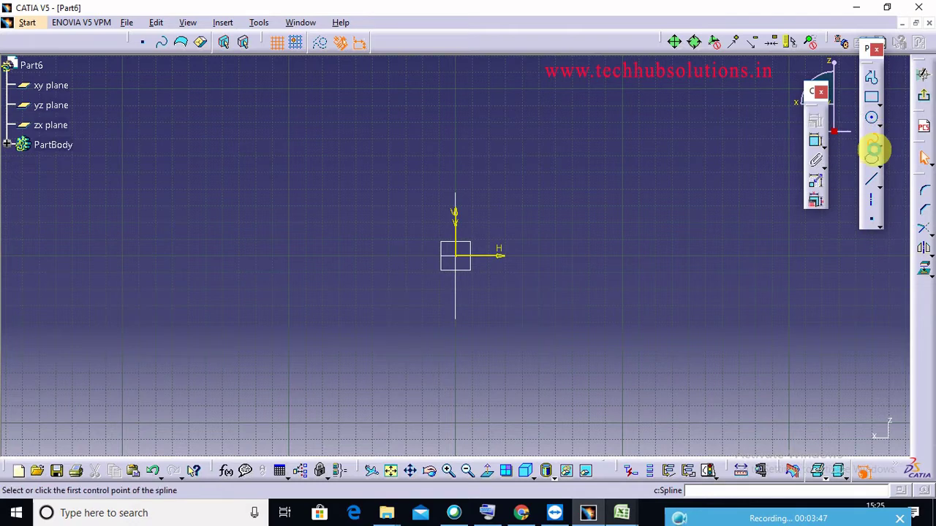
{"action": "left_click", "coordinate": [456, 256]}
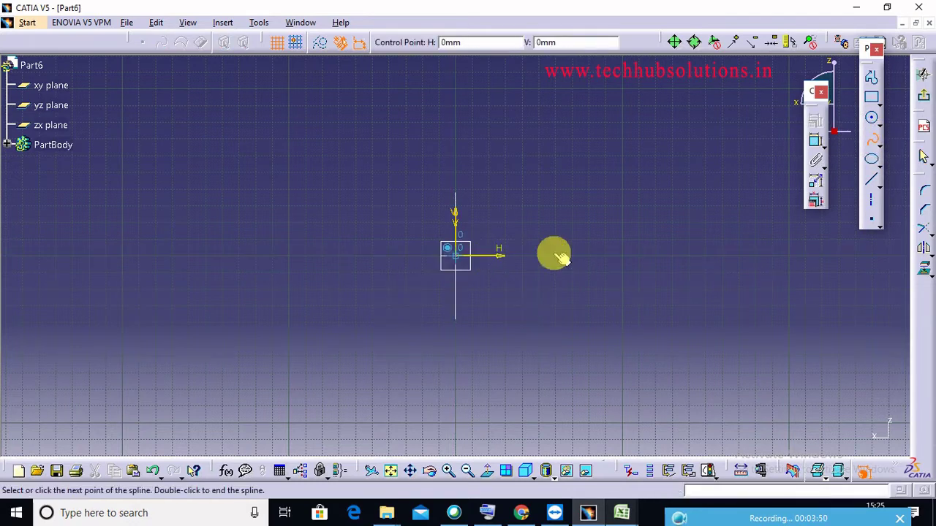
{"action": "mouse_move", "coordinate": [556, 256]}
{"action": "middle_mouse_down"}
{"action": "mouse_move", "coordinate": [339, 307]}
{"action": "mouse_move", "coordinate": [338, 343]}
{"action": "middle_mouse_up"}
{"action": "left_click", "coordinate": [462, 271]}
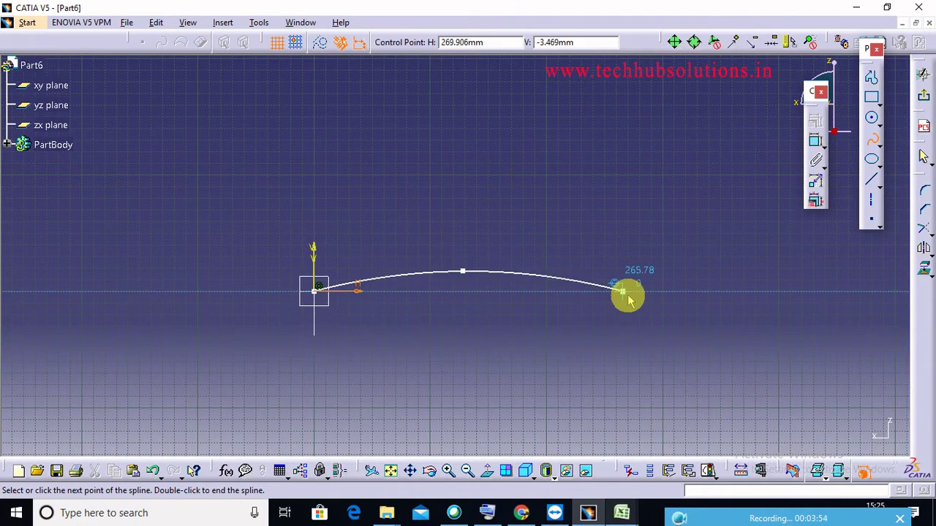
{"action": "left_click", "coordinate": [644, 298]}
{"action": "left_click", "coordinate": [803, 263]}
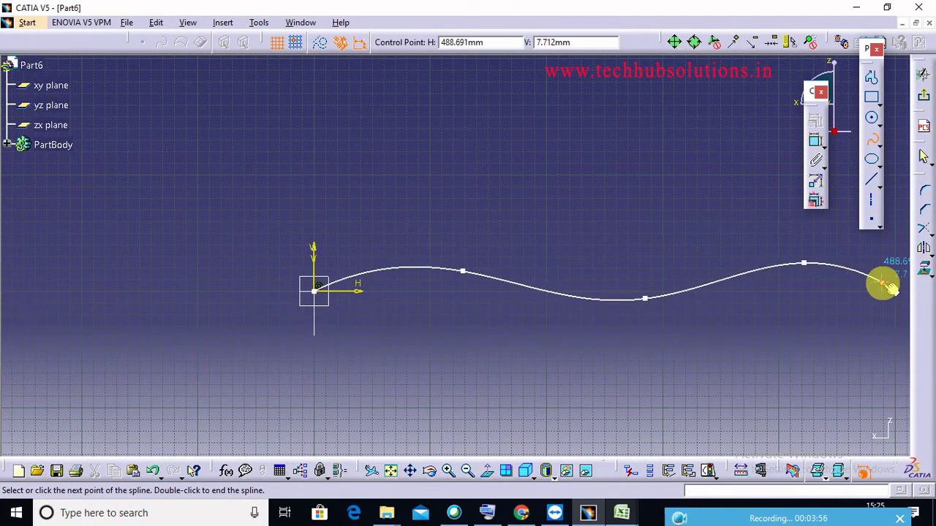
{"action": "left_click", "coordinate": [882, 282]}
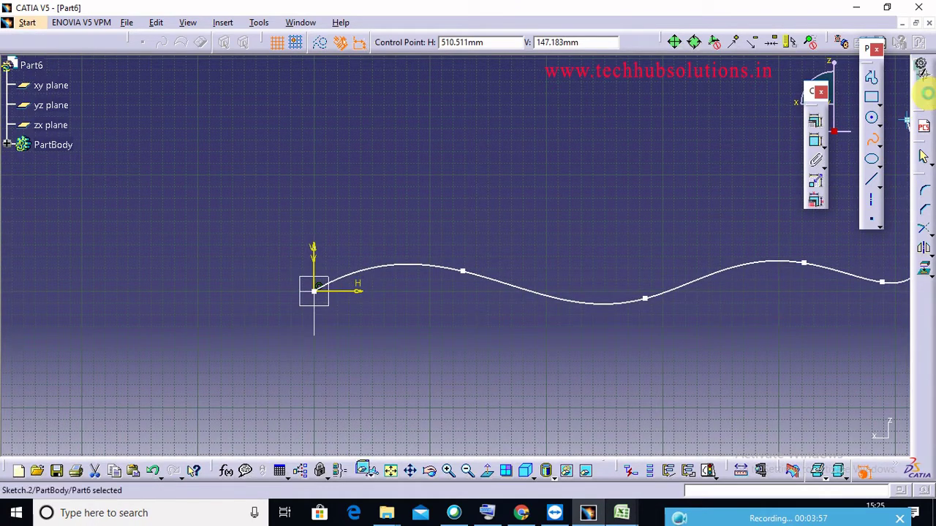
{"action": "left_click", "coordinate": [926, 92]}
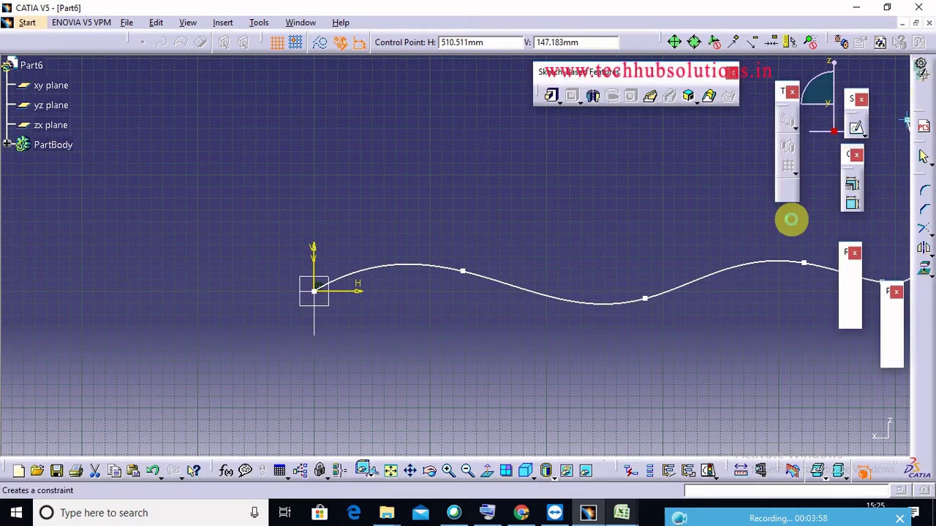
Step: Set up a Rib with the circle as profile and the spline as center curve, and preview it
{"action": "left_click", "coordinate": [650, 96]}
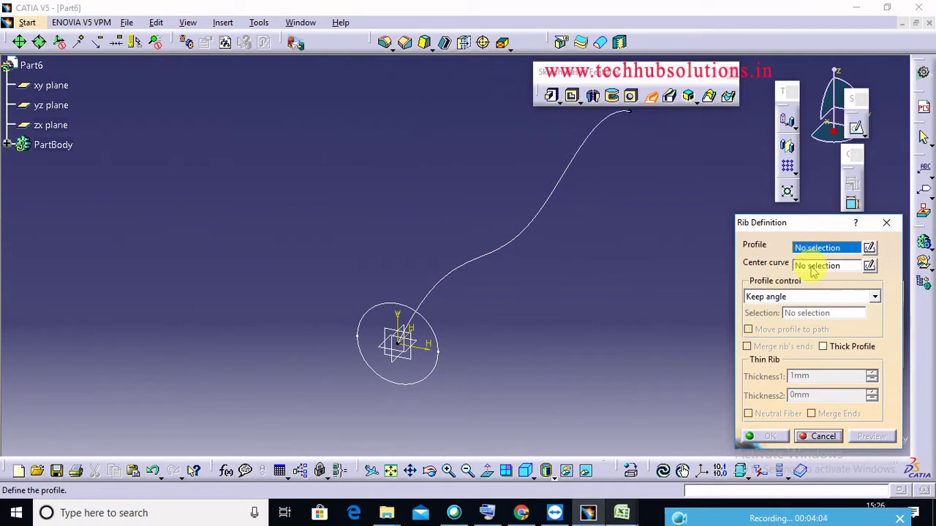
{"action": "left_click", "coordinate": [408, 310]}
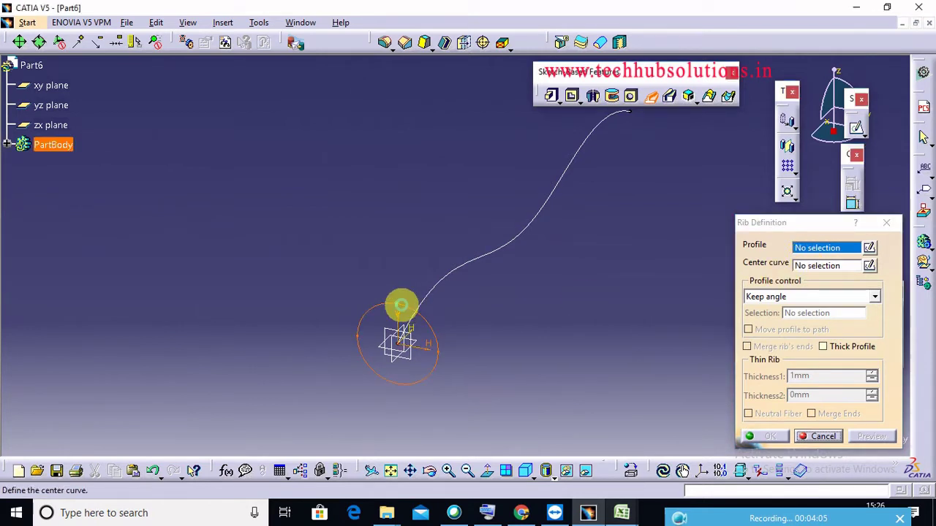
{"action": "left_click", "coordinate": [453, 276]}
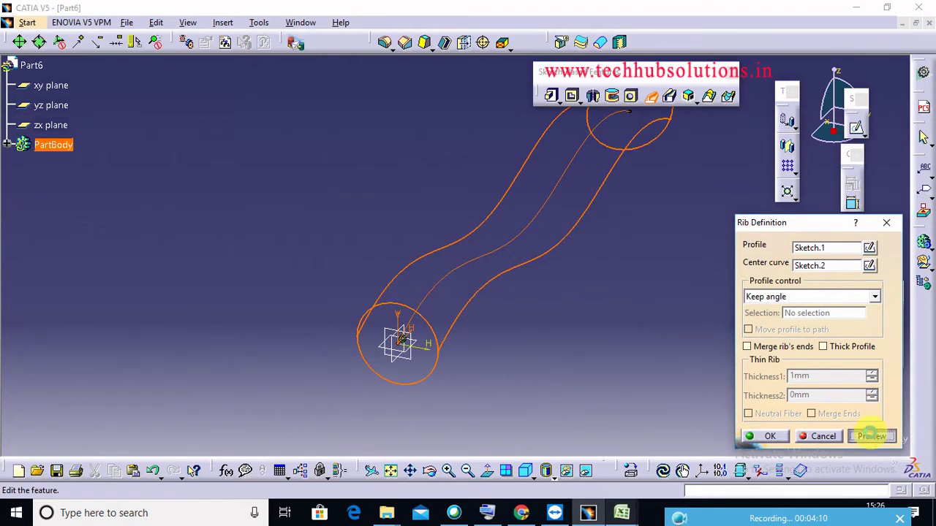
{"action": "left_click", "coordinate": [870, 435]}
{"action": "mouse_move", "coordinate": [574, 278]}
{"action": "middle_mouse_down"}
{"action": "mouse_move", "coordinate": [572, 319]}
{"action": "mouse_move", "coordinate": [528, 358]}
{"action": "middle_mouse_up"}
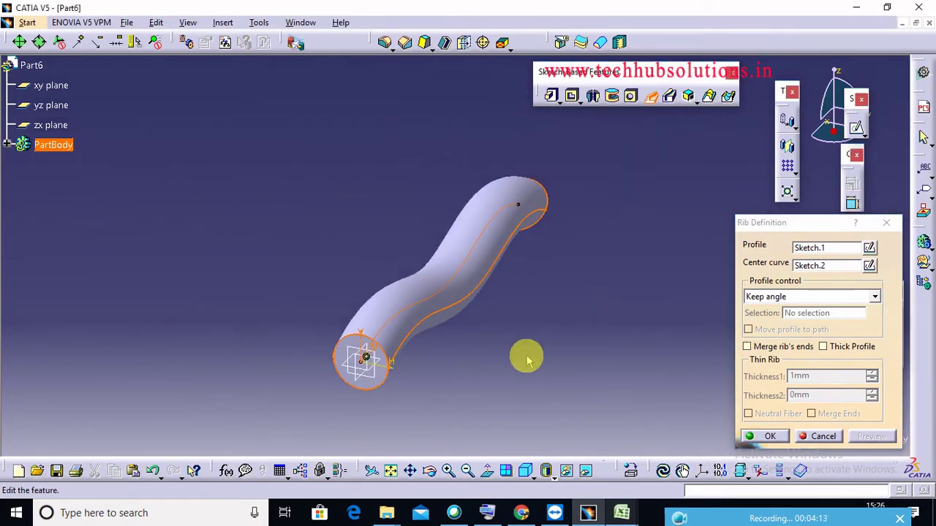
Step: Hollow the rib using Thick Profile with Thickness1 of 1 mm and preview it, inspecting the open end
{"action": "left_click", "coordinate": [823, 347]}
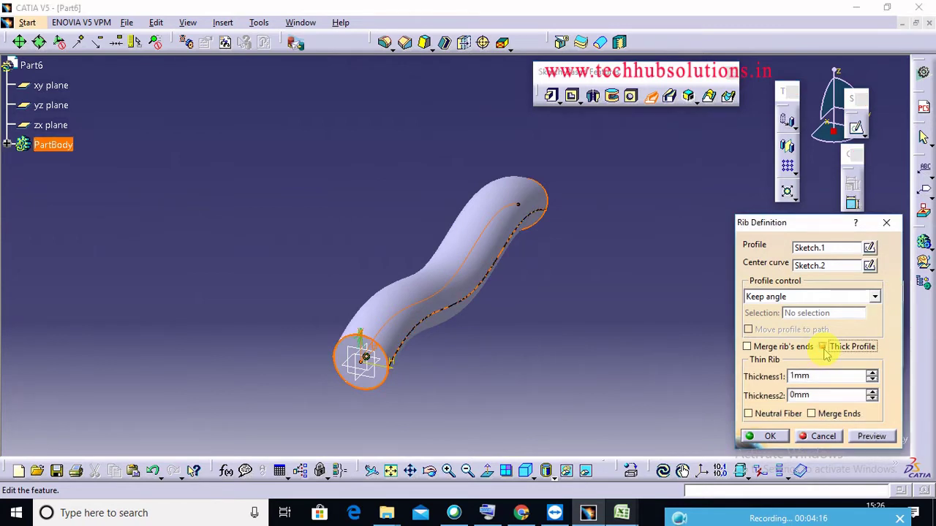
{"action": "left_click", "coordinate": [863, 438]}
{"action": "middle_click_drag", "start_coordinate": [402, 388], "coordinate": [370, 374]}
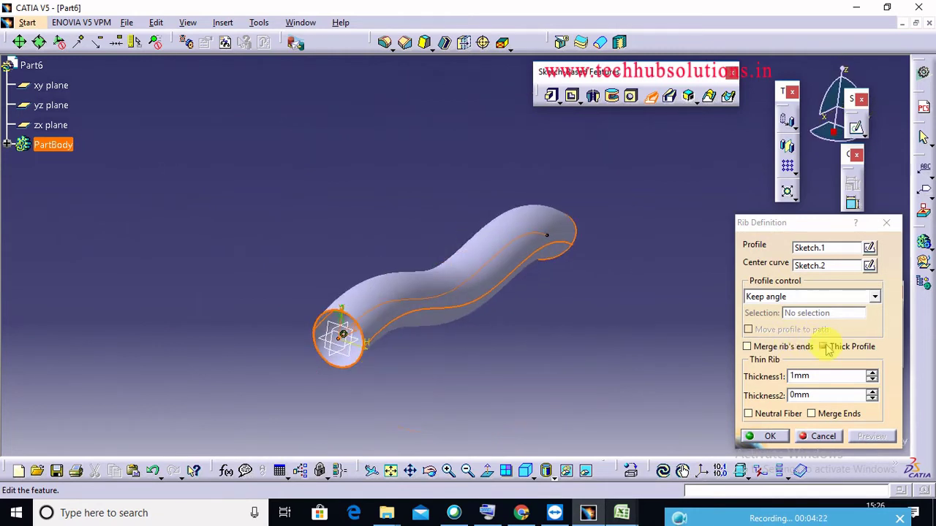
Step: Give the rib a Thick Profile with Thickness1 of 8 mm and Thickness2 of 8 mm, preview it and create the rib
{"action": "left_click", "coordinate": [823, 346]}
{"action": "left_click", "coordinate": [872, 374]}
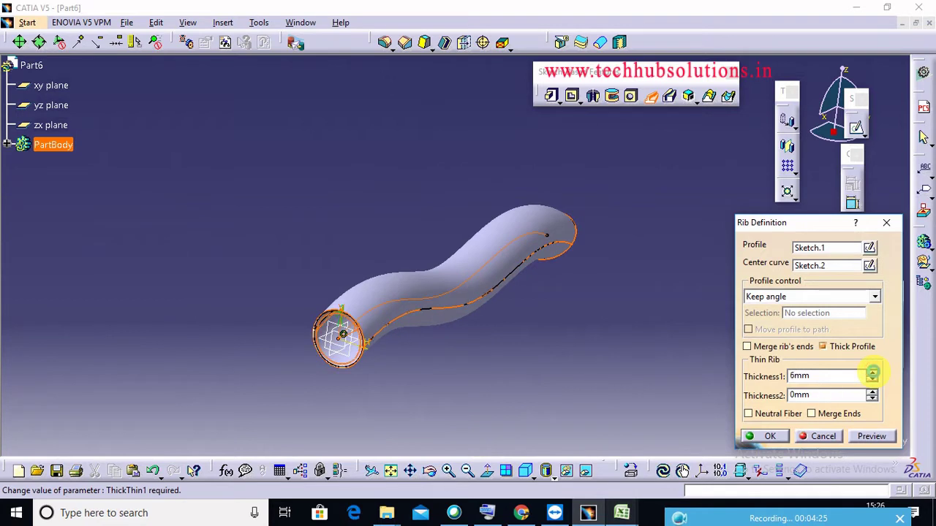
{"action": "left_click", "coordinate": [872, 372]}
{"action": "left_click", "coordinate": [871, 391]}
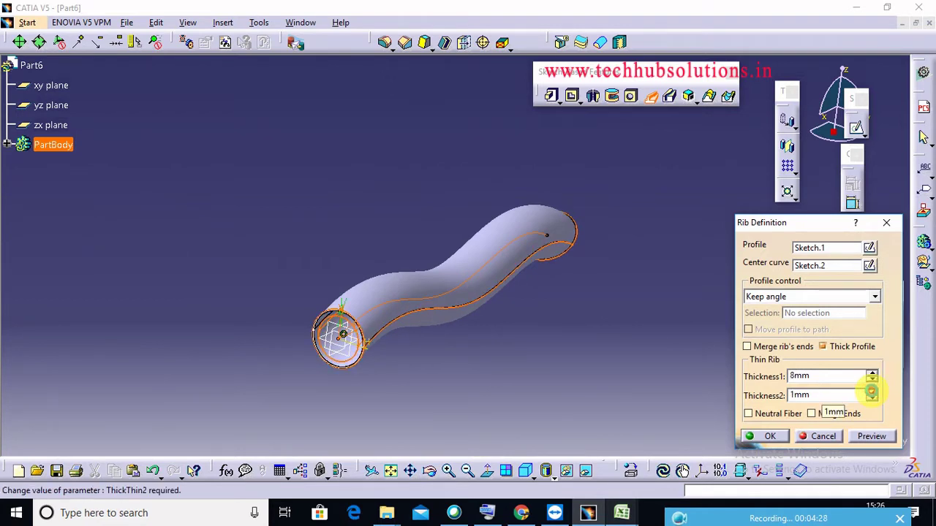
{"action": "left_click", "coordinate": [871, 391]}
{"action": "left_click", "coordinate": [871, 391]}
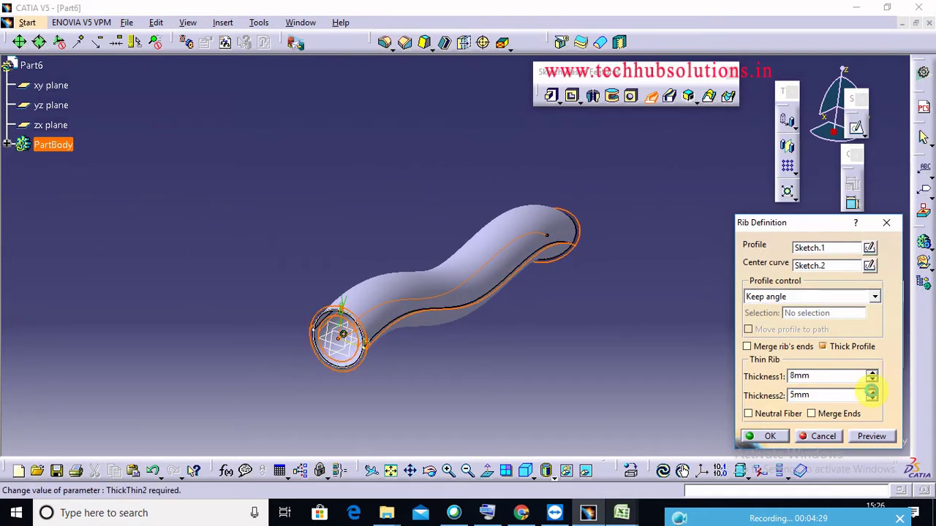
{"action": "left_click", "coordinate": [872, 391]}
{"action": "left_click", "coordinate": [871, 391]}
{"action": "left_click", "coordinate": [872, 391]}
{"action": "left_click", "coordinate": [870, 435]}
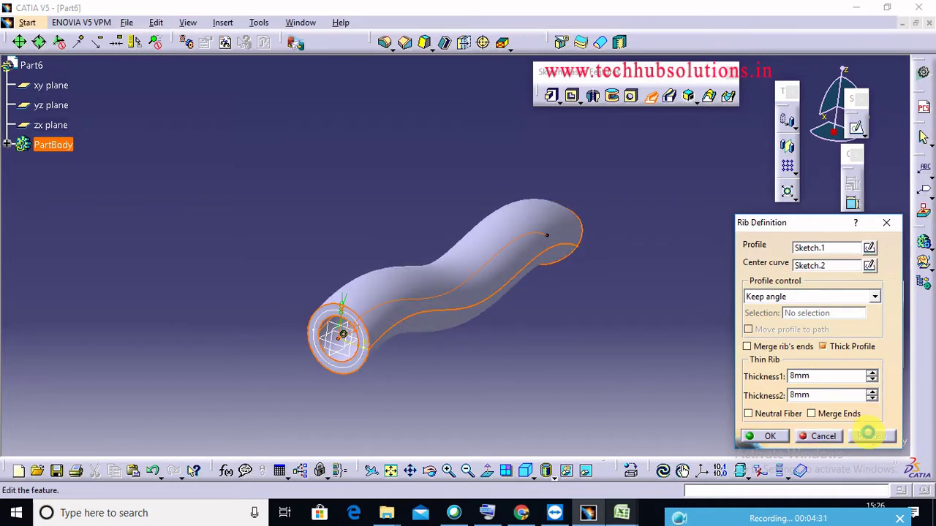
{"action": "left_click", "coordinate": [769, 437]}
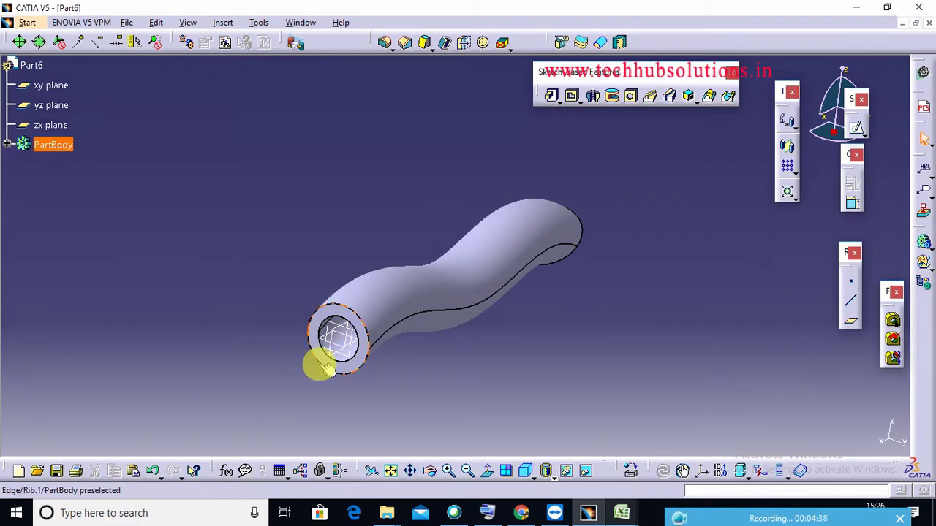
Step: Edit the rib's circular profile sketch, shrink the circle freehand around the origin, and exit the sketch
{"action": "left_click", "coordinate": [7, 144]}
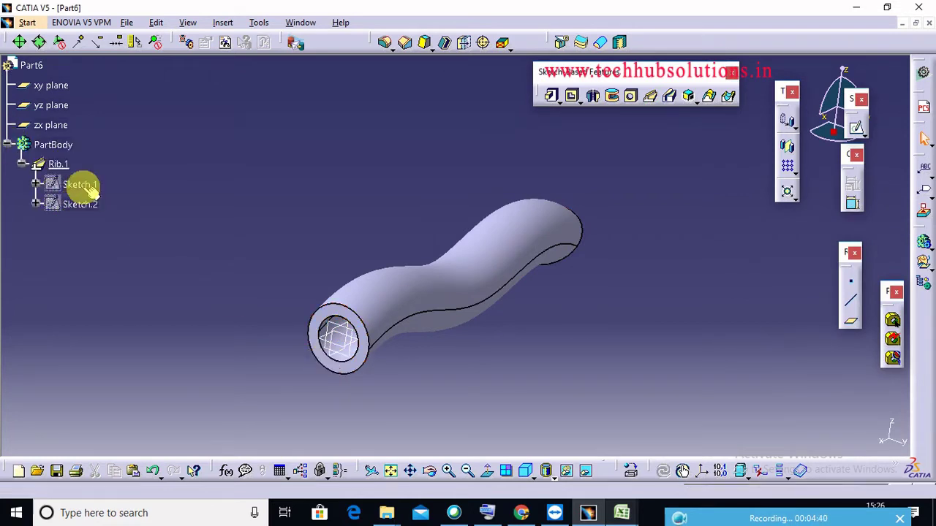
{"action": "double_click", "coordinate": [80, 184]}
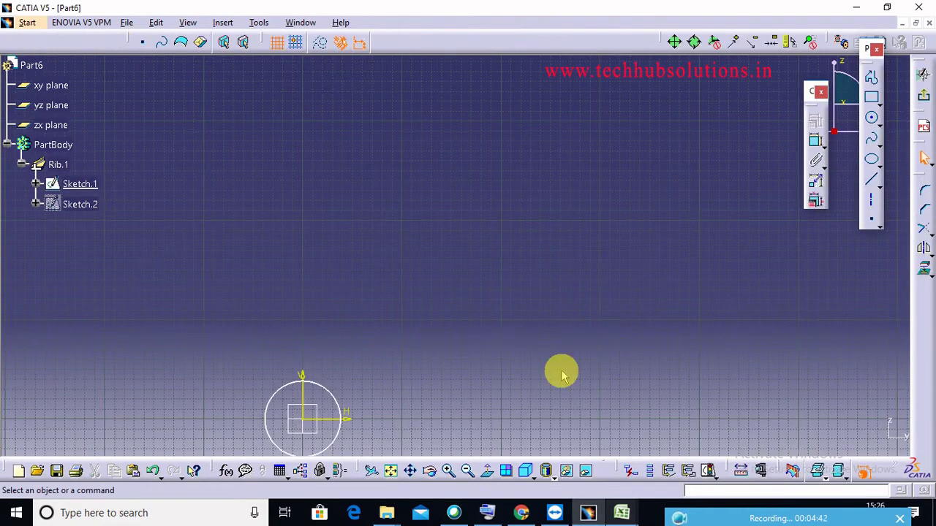
{"action": "left_click_drag", "start_coordinate": [327, 390], "coordinate": [319, 396]}
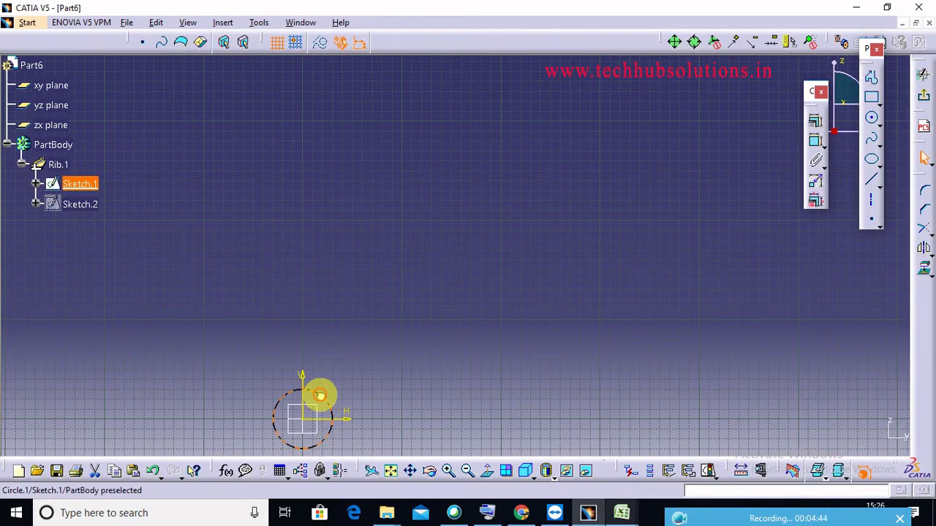
{"action": "left_click", "coordinate": [315, 400]}
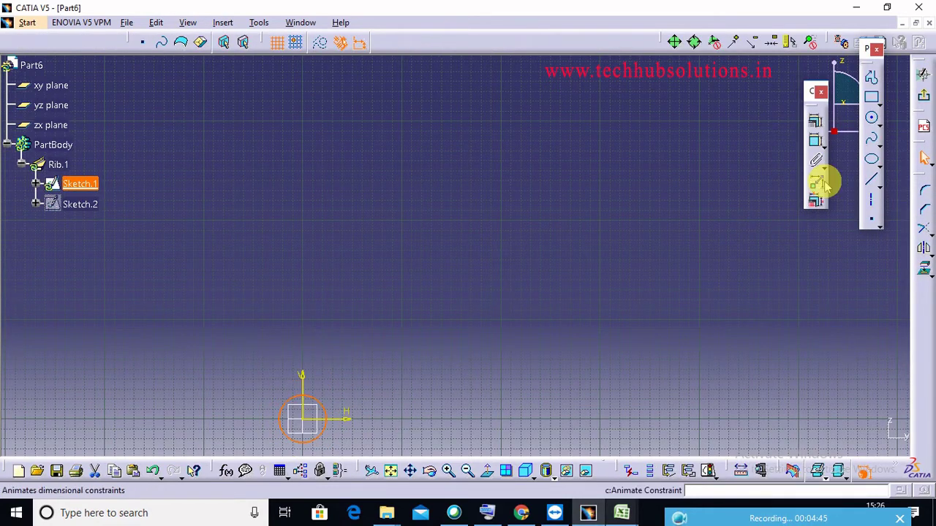
{"action": "left_click", "coordinate": [926, 96]}
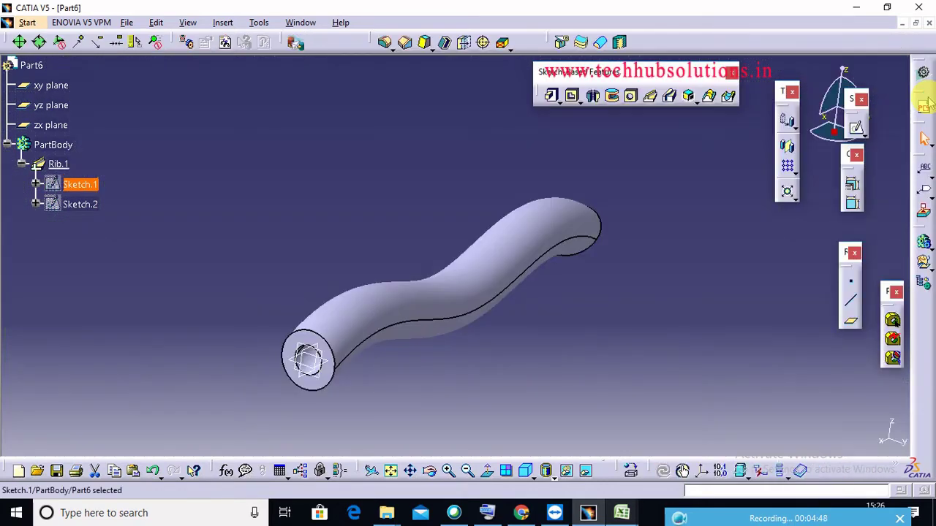
Step: On the zx plane, sketch a steeper wavy spline from the origin, extending about 450 mm along the horizontal axis, and exit the sketch
{"action": "left_click", "coordinate": [314, 407]}
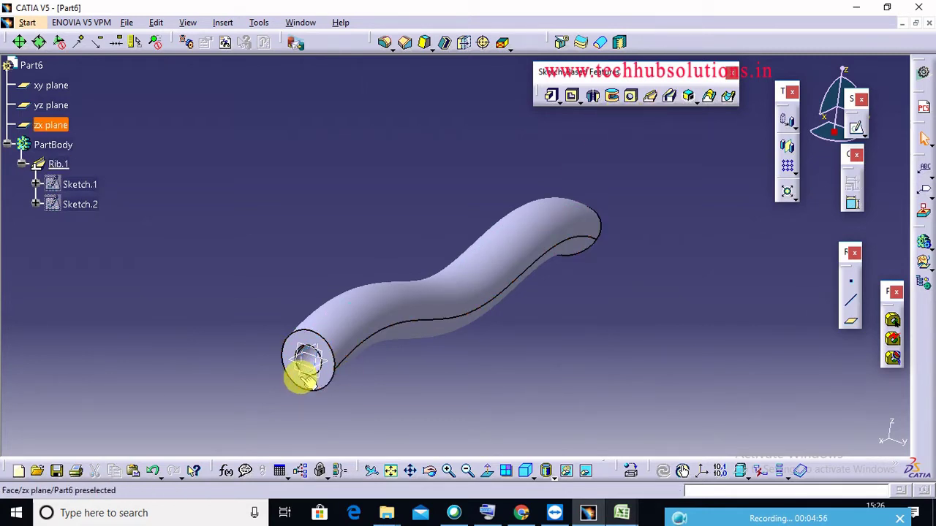
{"action": "left_click", "coordinate": [857, 129]}
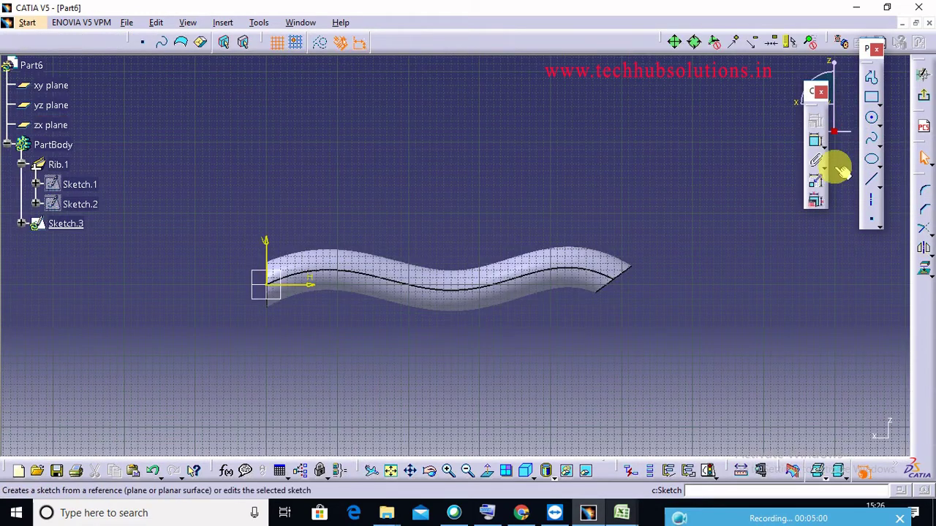
{"action": "left_click", "coordinate": [873, 139]}
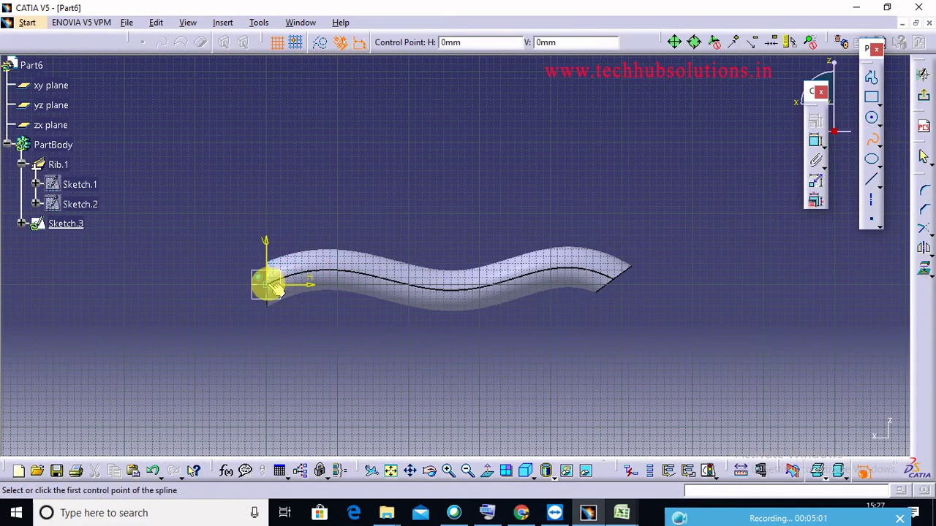
{"action": "left_click", "coordinate": [269, 286]}
{"action": "left_click", "coordinate": [344, 230]}
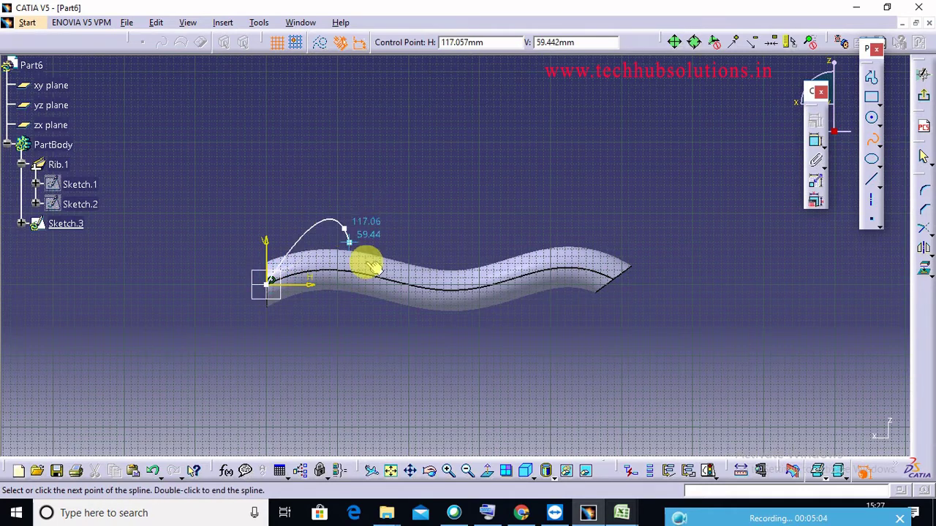
{"action": "left_click", "coordinate": [424, 322]}
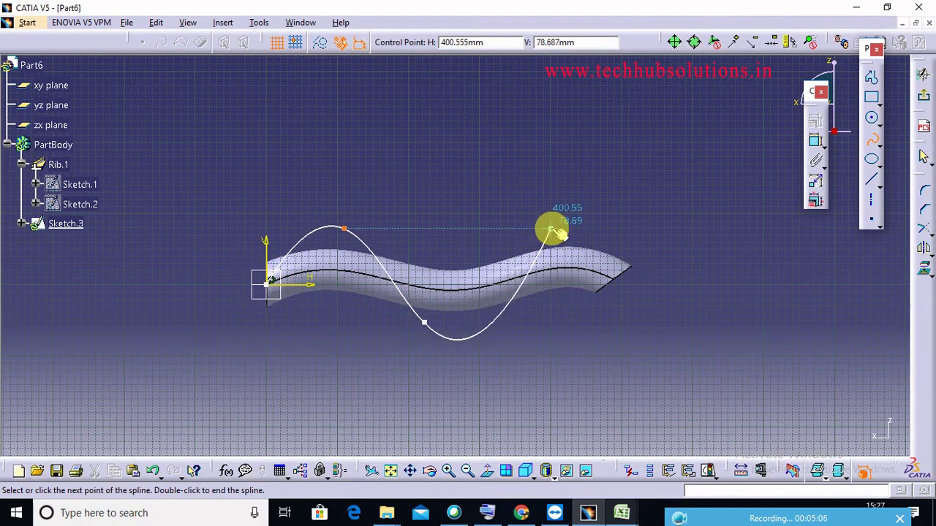
{"action": "left_click", "coordinate": [551, 230]}
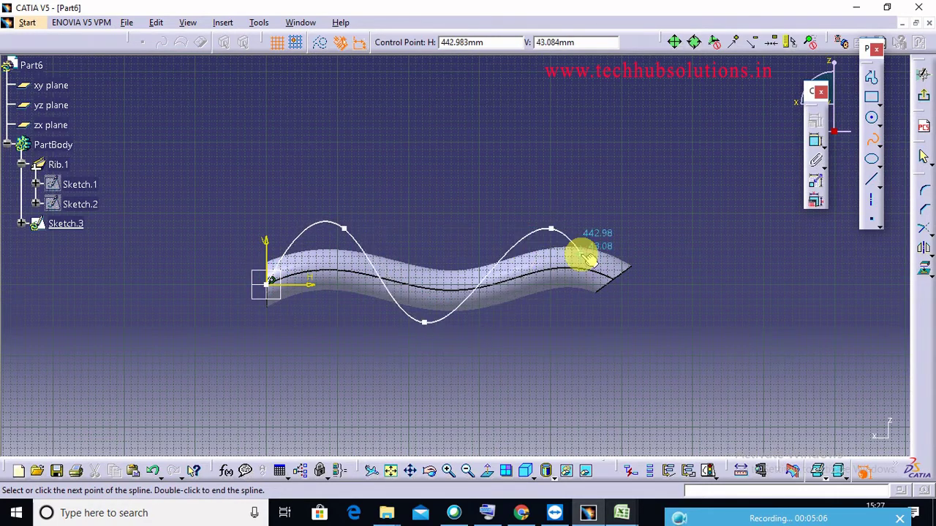
{"action": "left_click", "coordinate": [588, 322]}
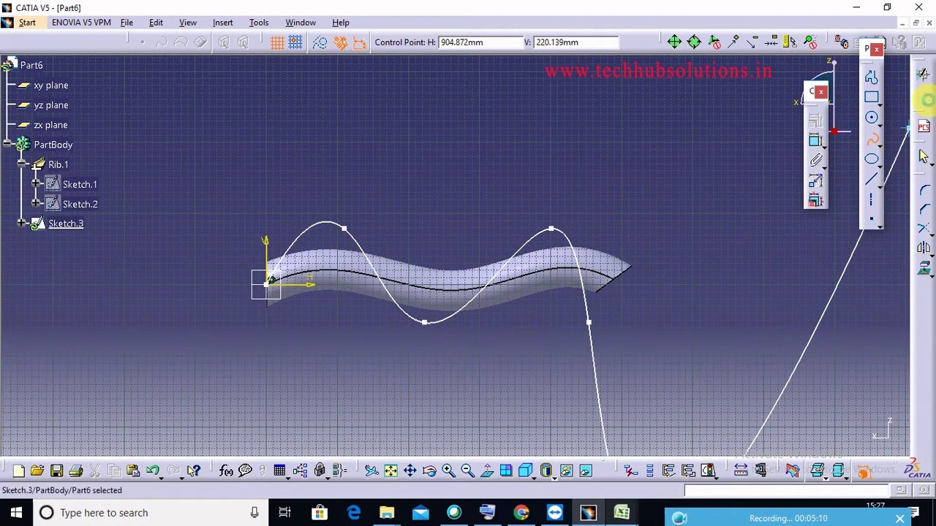
{"action": "left_click", "coordinate": [925, 99]}
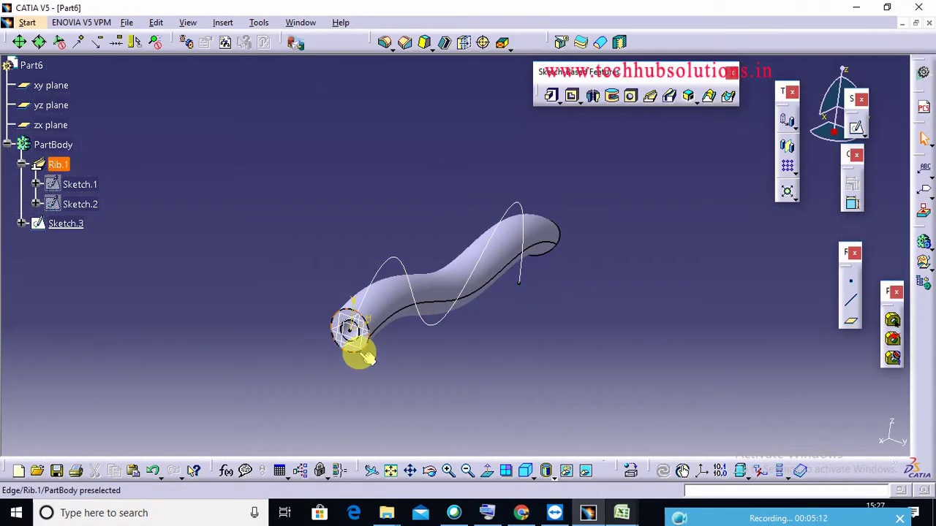
Step: Sketch a centred rectangle about 40 mm wide and 37 mm high at the origin across the rib's starting end, and exit the sketch
{"action": "left_click", "coordinate": [855, 128]}
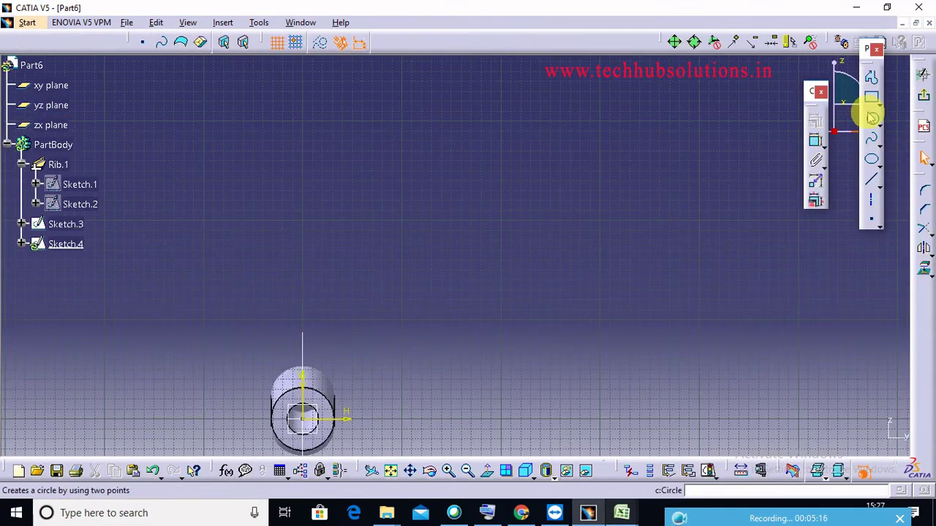
{"action": "left_click", "coordinate": [878, 103]}
{"action": "left_click", "coordinate": [906, 114]}
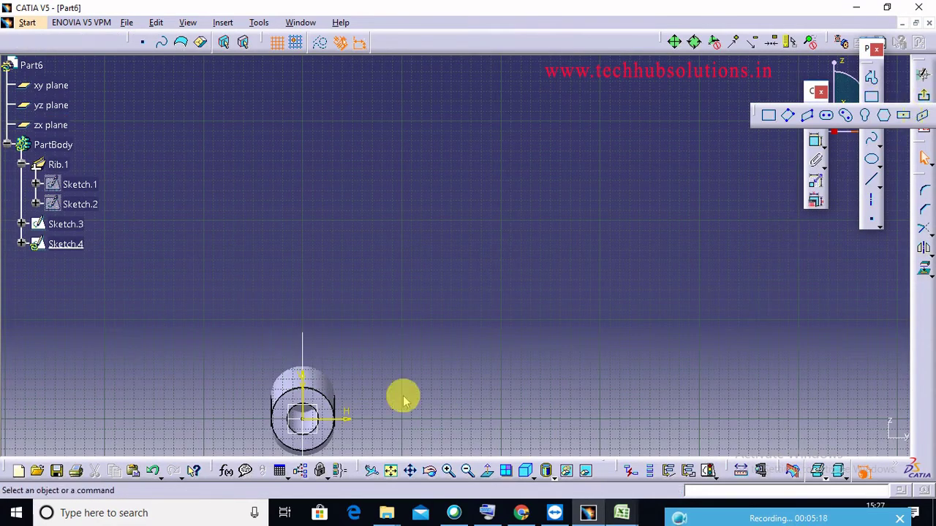
{"action": "left_click", "coordinate": [306, 420]}
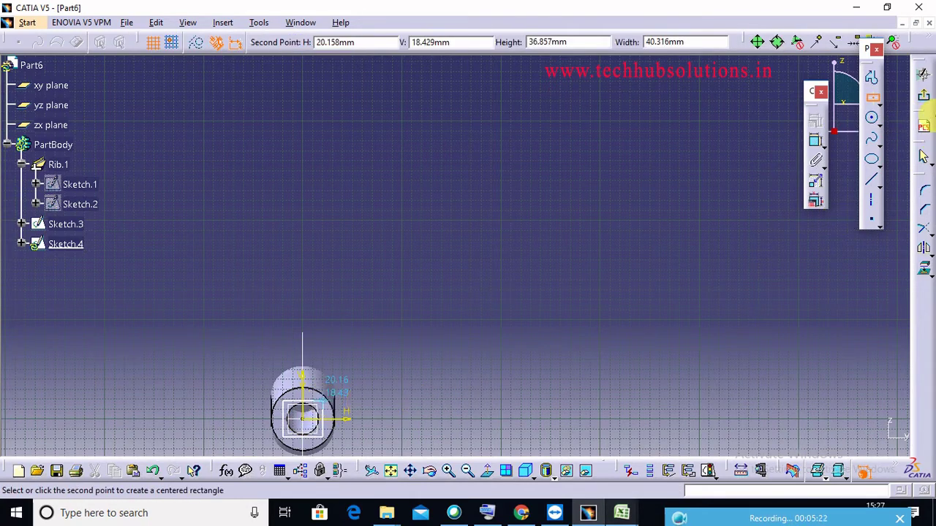
{"action": "left_click", "coordinate": [926, 98]}
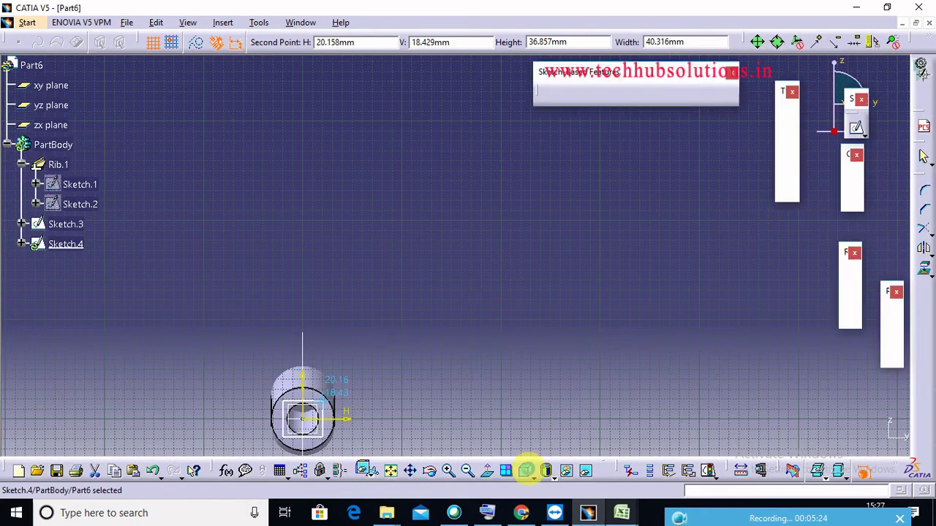
Step: Cut a Slot through the rib using the rectangle as profile and the steeper spline as center curve, previewing it first
{"action": "left_click", "coordinate": [391, 474]}
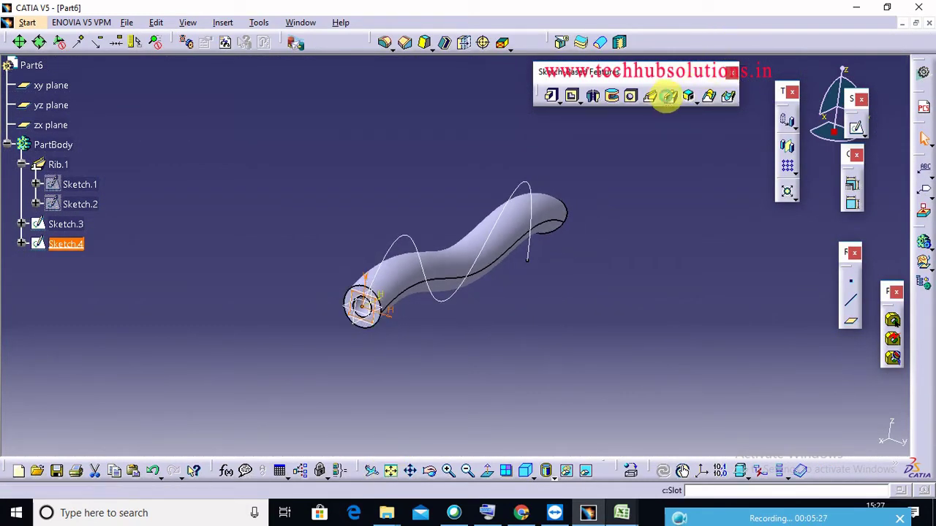
{"action": "left_click", "coordinate": [668, 96]}
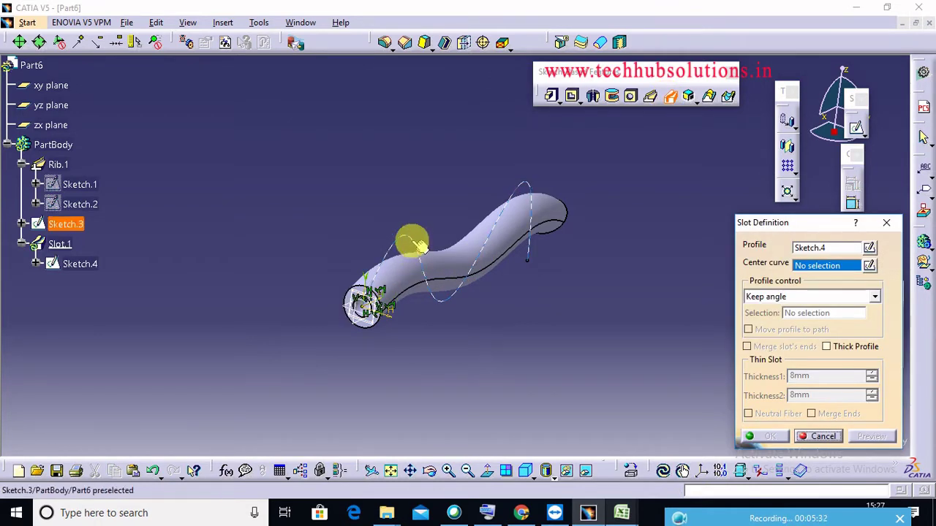
{"action": "left_click", "coordinate": [413, 243]}
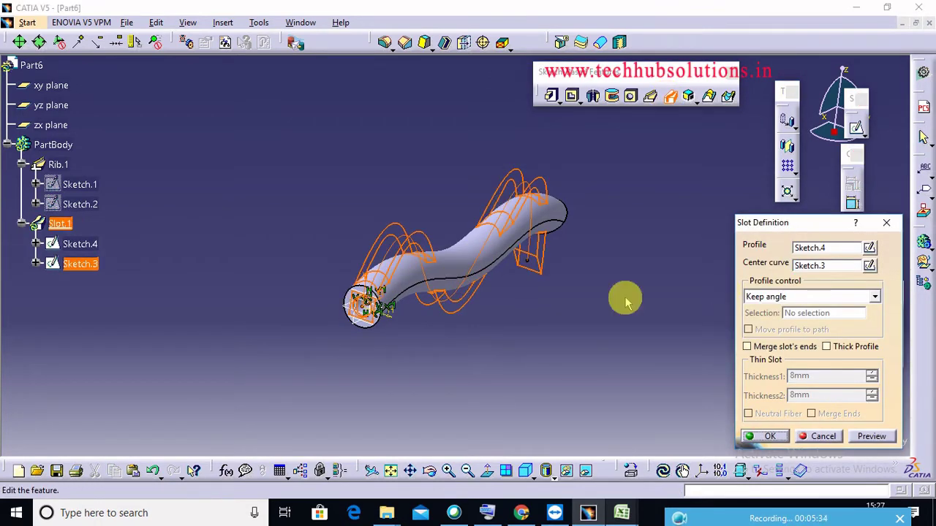
{"action": "left_click", "coordinate": [860, 435]}
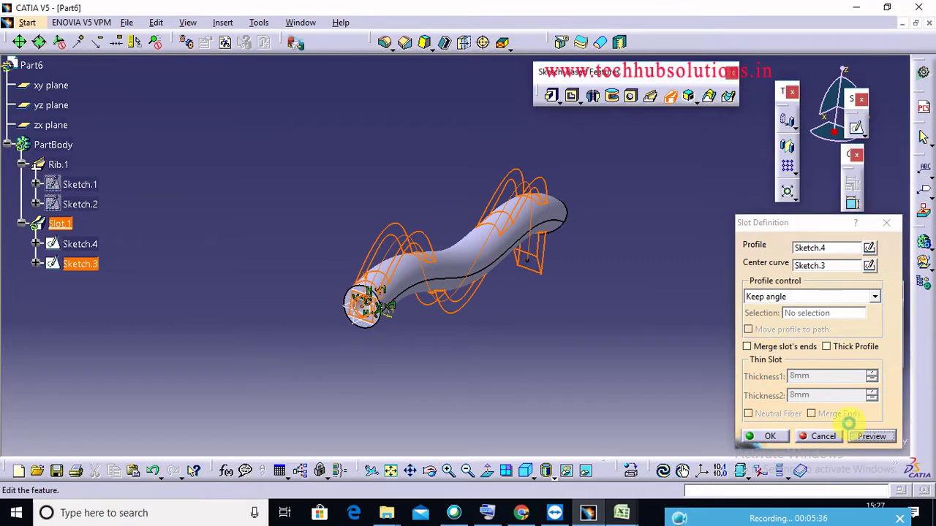
{"action": "middle_click_drag", "start_coordinate": [568, 192], "coordinate": [534, 230]}
{"action": "middle_click_drag", "start_coordinate": [546, 270], "coordinate": [490, 313]}
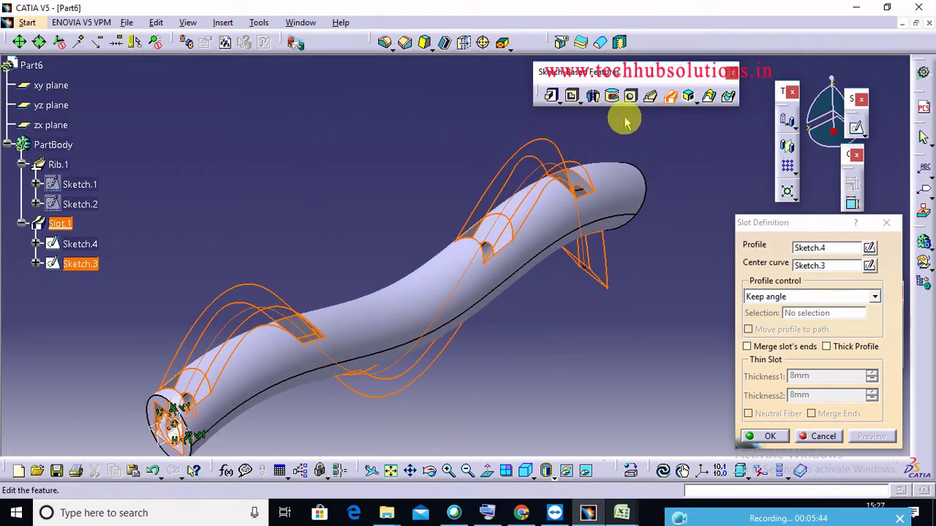
{"action": "left_click", "coordinate": [773, 436]}
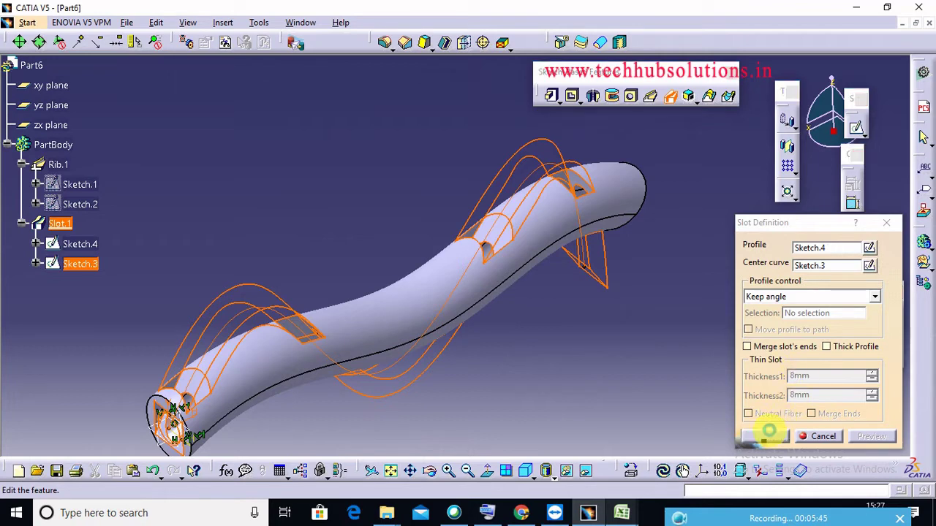
{"action": "middle_click_drag", "start_coordinate": [486, 248], "coordinate": [502, 273]}
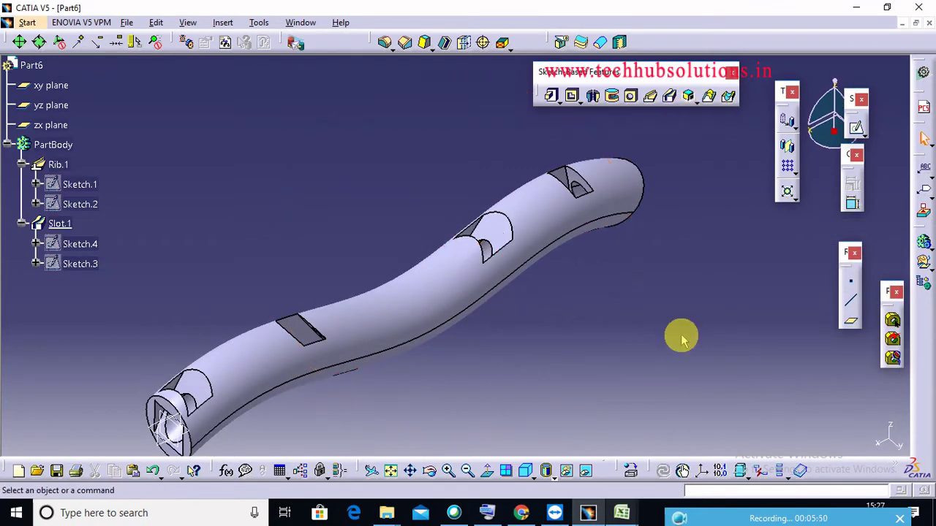
Step: Create a new part in the Part Design workbench
{"action": "left_click", "coordinate": [29, 23]}
{"action": "mouse_move", "coordinate": [70, 57]}
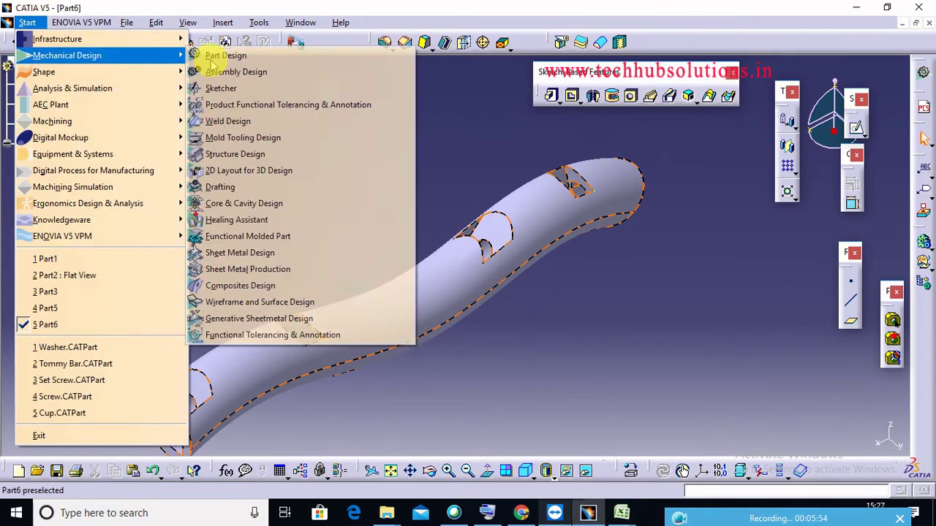
{"action": "left_click", "coordinate": [221, 58]}
{"action": "left_click", "coordinate": [583, 299]}
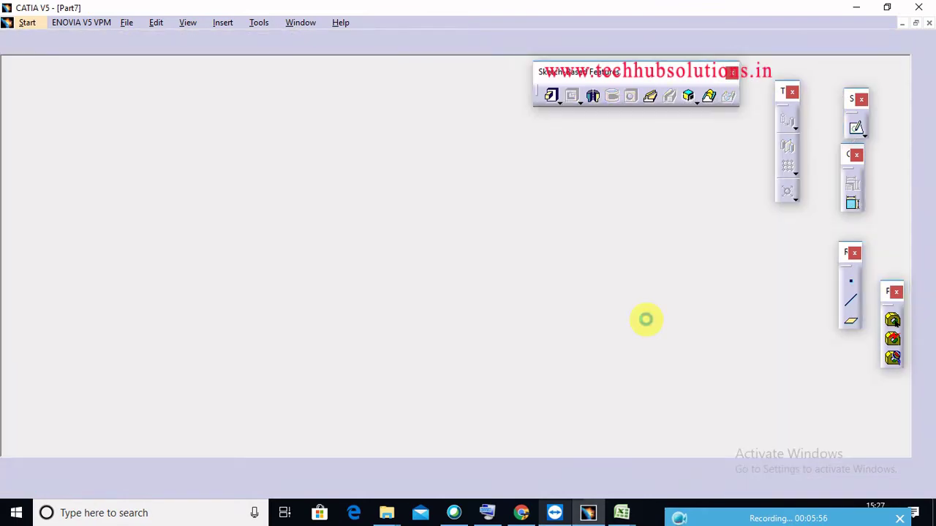
Step: On the yz plane, sketch a closed L-shaped profile against the vertical axis, from about 112 mm above the origin down to a wide base
{"action": "left_click", "coordinate": [462, 265]}
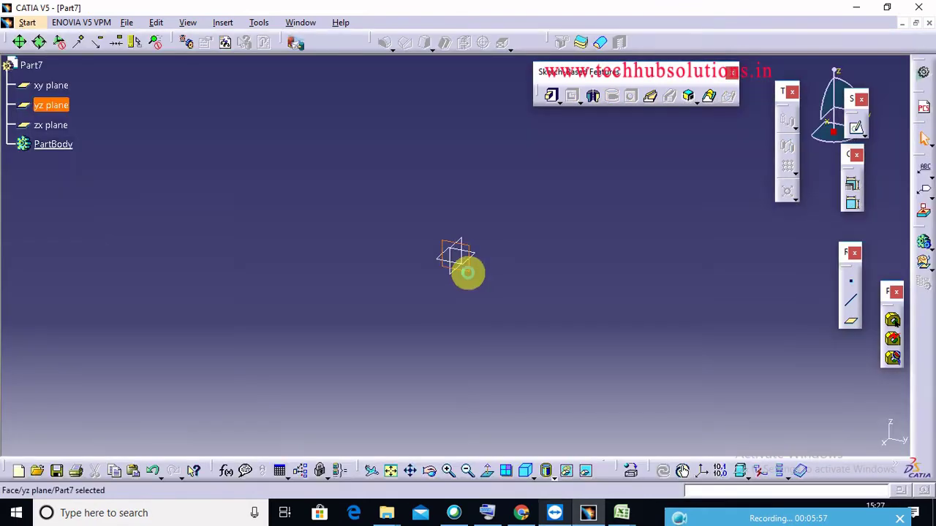
{"action": "left_click", "coordinate": [852, 130]}
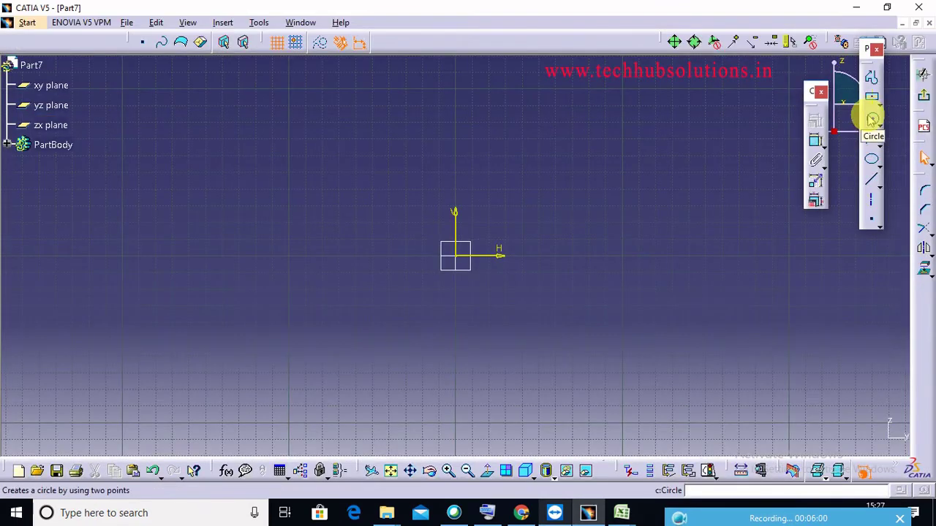
{"action": "left_click", "coordinate": [879, 103]}
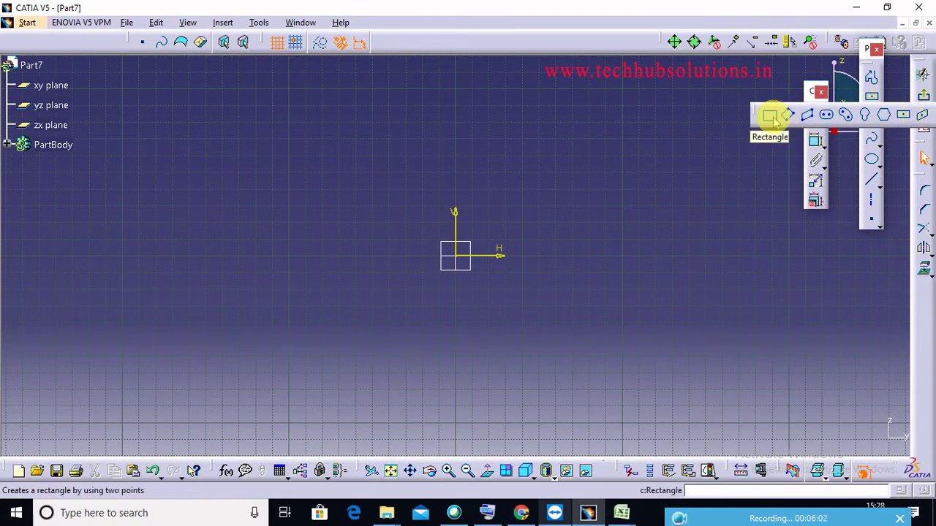
{"action": "left_click", "coordinate": [770, 117]}
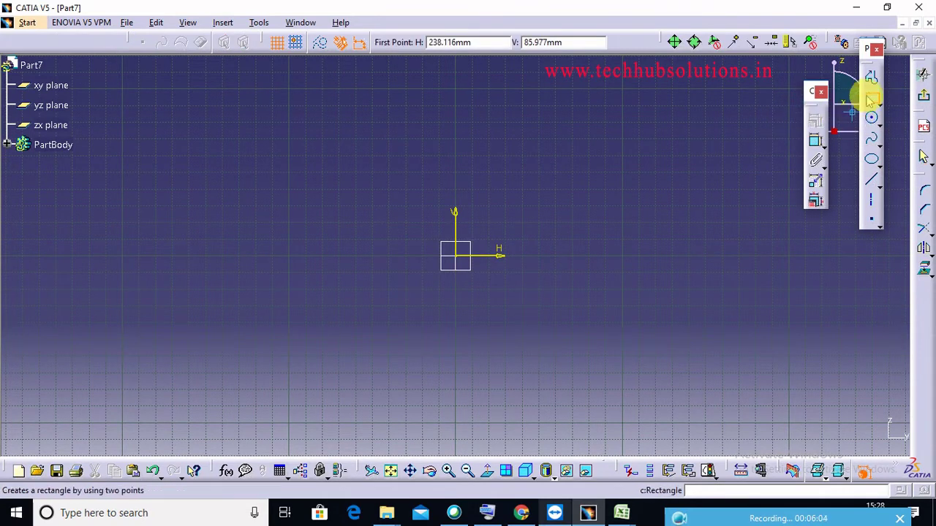
{"action": "left_click", "coordinate": [871, 79]}
{"action": "left_click", "coordinate": [459, 65]}
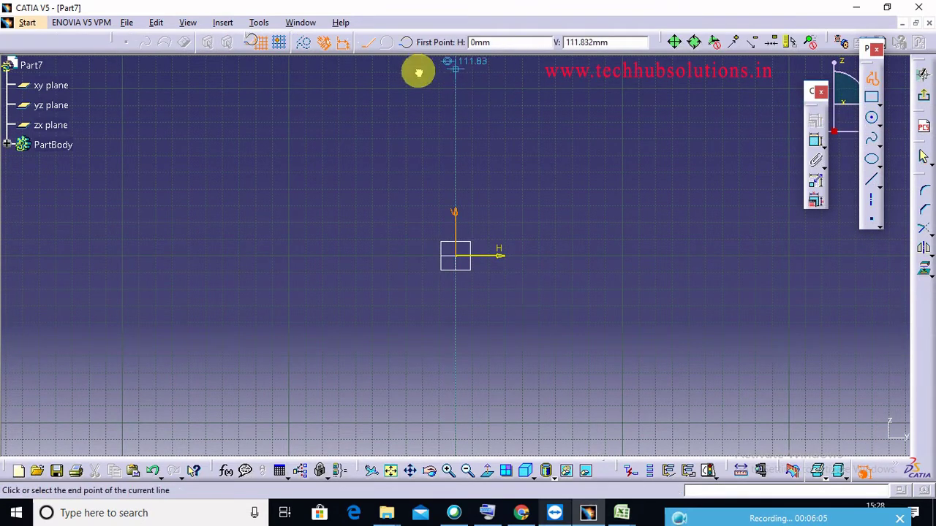
{"action": "left_click", "coordinate": [423, 68]}
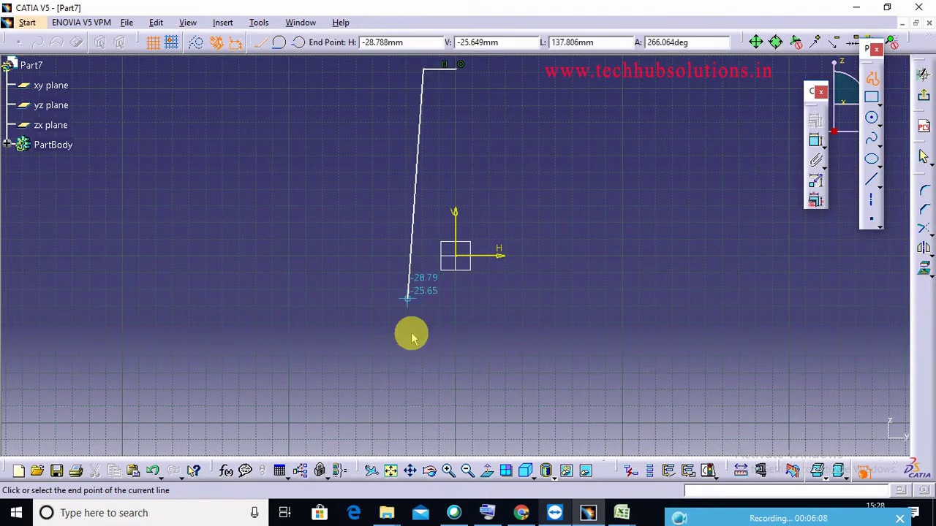
{"action": "left_click", "coordinate": [423, 354]}
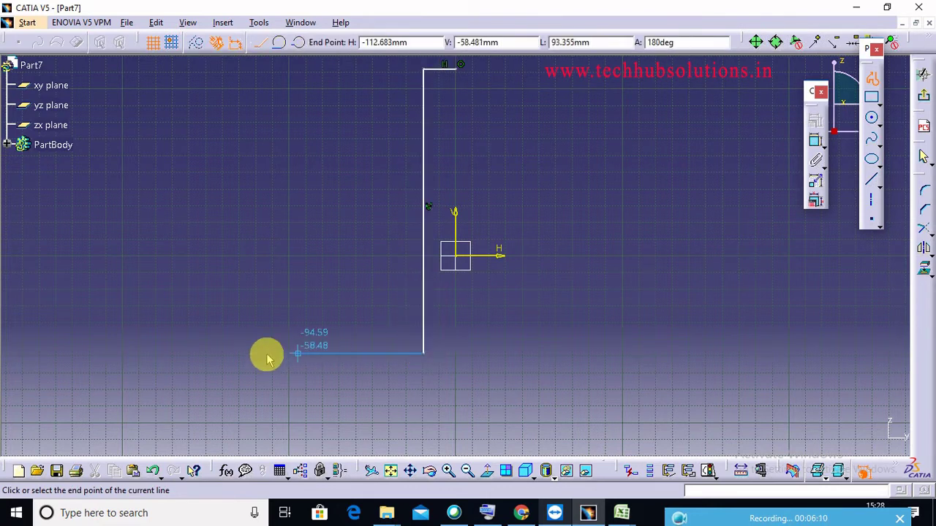
{"action": "left_click", "coordinate": [265, 353]}
{"action": "left_click", "coordinate": [265, 393]}
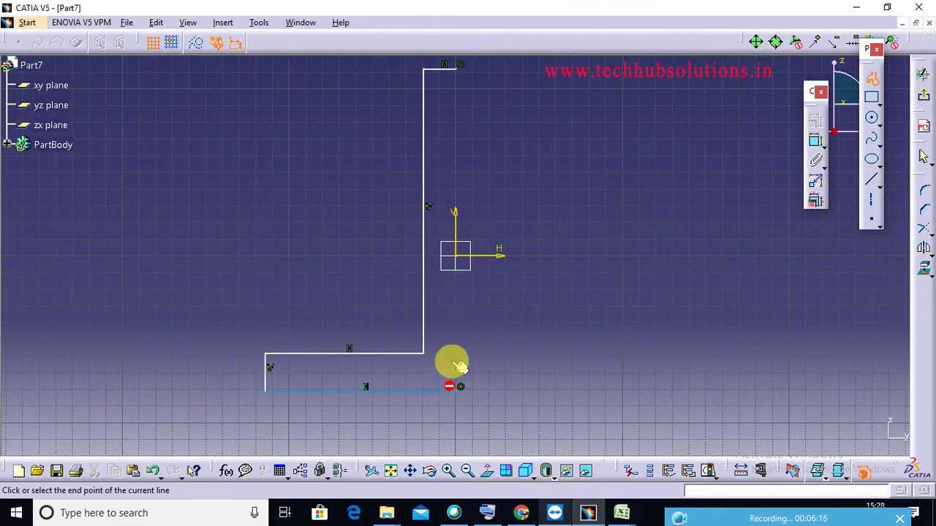
{"action": "left_click", "coordinate": [455, 391]}
{"action": "left_click", "coordinate": [457, 70]}
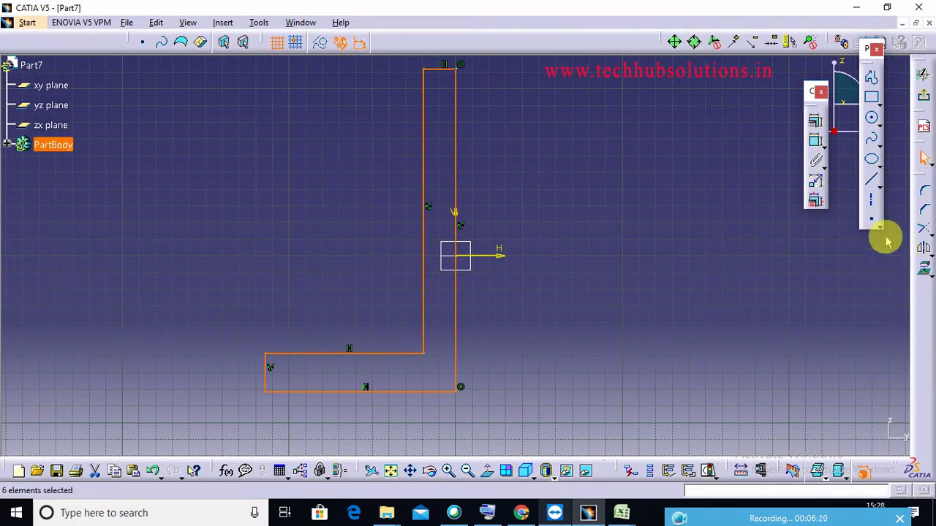
Step: Add a vertical sketch axis along the L-profile's long straight edge on the vertical axis, and exit the sketch
{"action": "left_click", "coordinate": [870, 199]}
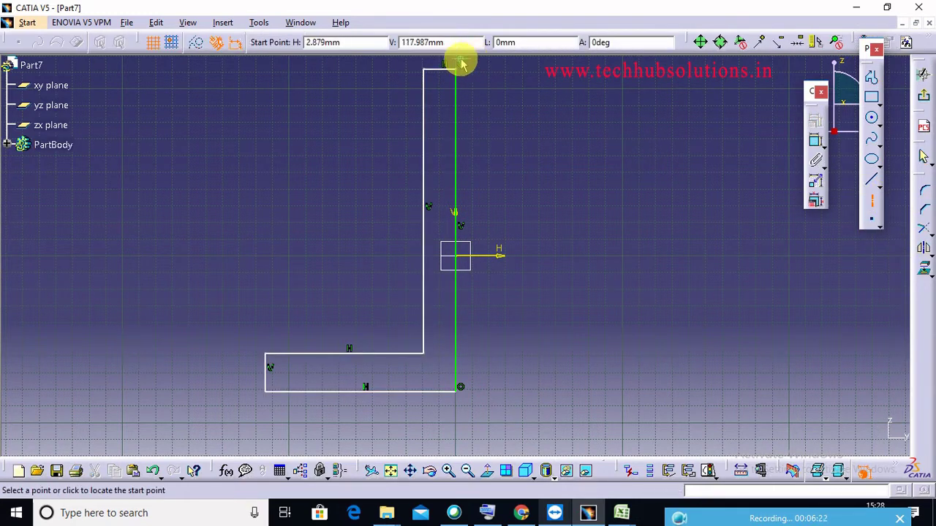
{"action": "left_click", "coordinate": [457, 64]}
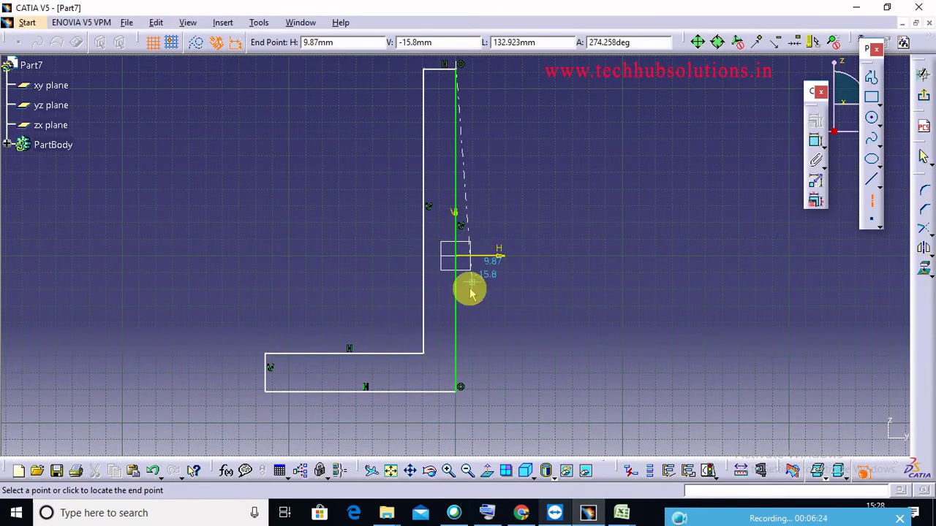
{"action": "left_click", "coordinate": [459, 420]}
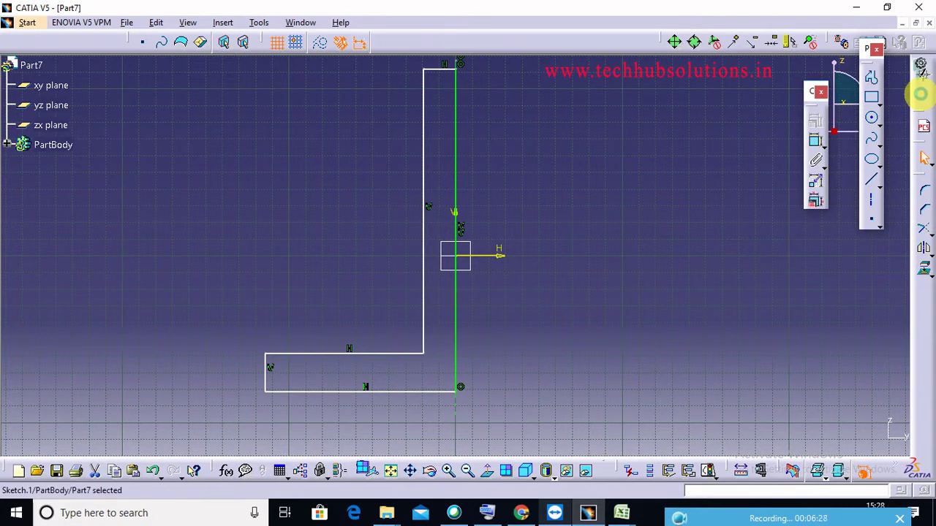
{"action": "left_click", "coordinate": [920, 93]}
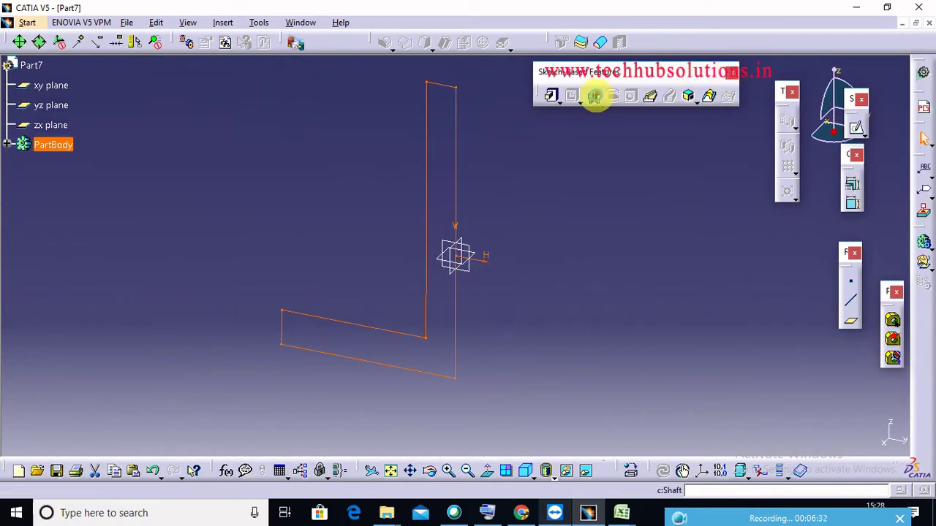
Step: Revolve the L-shaped profile 360 degrees about the sketch axis with Shaft, previewing it first
{"action": "left_click", "coordinate": [594, 96]}
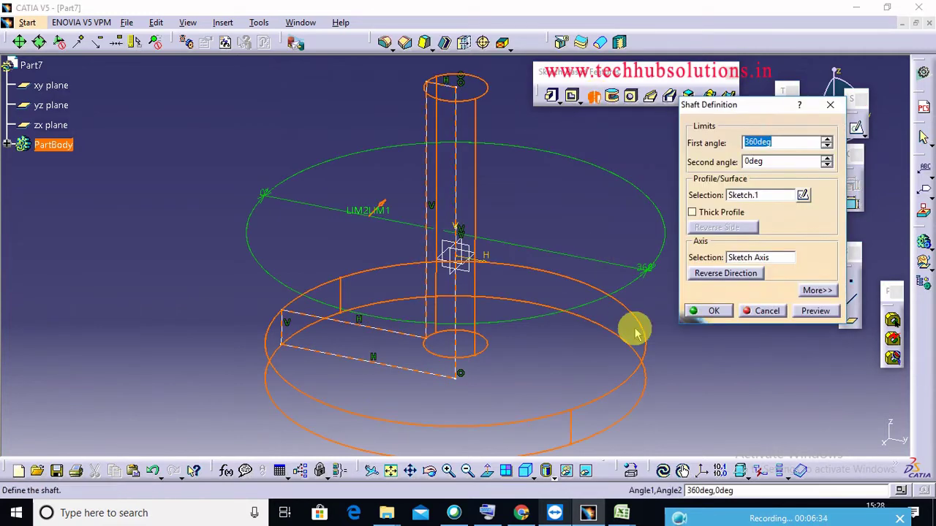
{"action": "left_click", "coordinate": [804, 311]}
{"action": "left_click", "coordinate": [708, 311]}
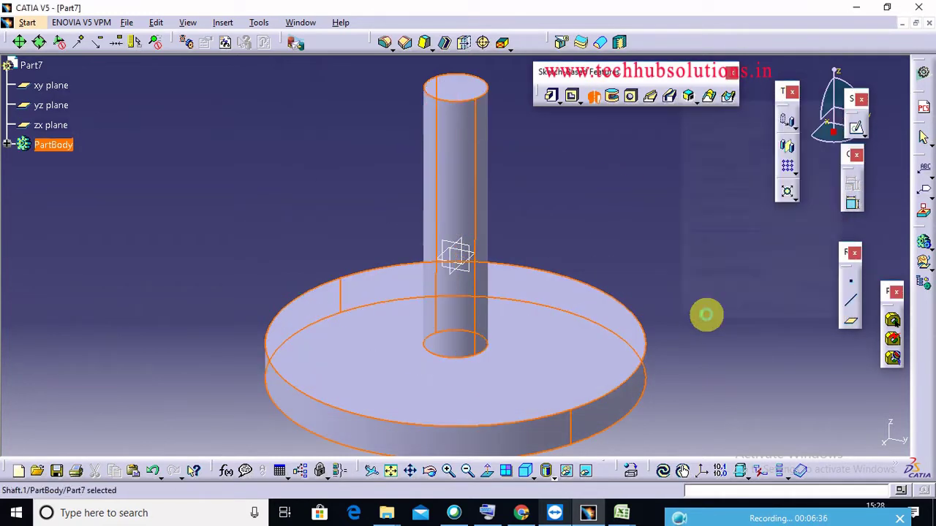
Step: On the yz plane, sketch a slanted line between the shaft's cylinder and its base disc, and exit the sketch
{"action": "left_click", "coordinate": [475, 276]}
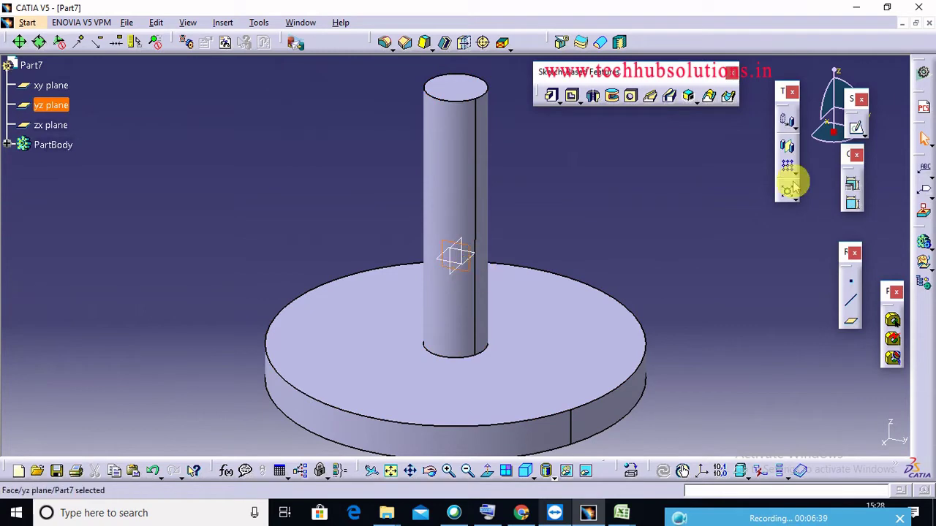
{"action": "left_click", "coordinate": [854, 129]}
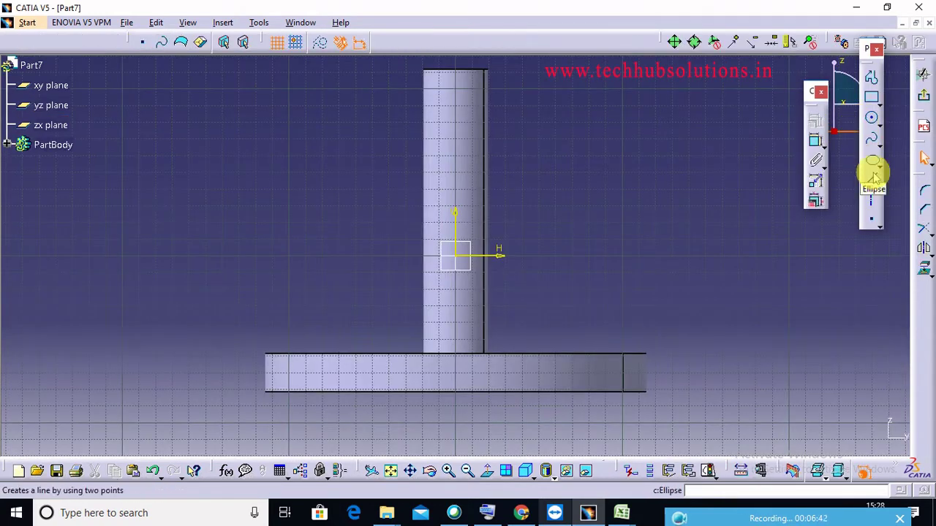
{"action": "left_click", "coordinate": [871, 177]}
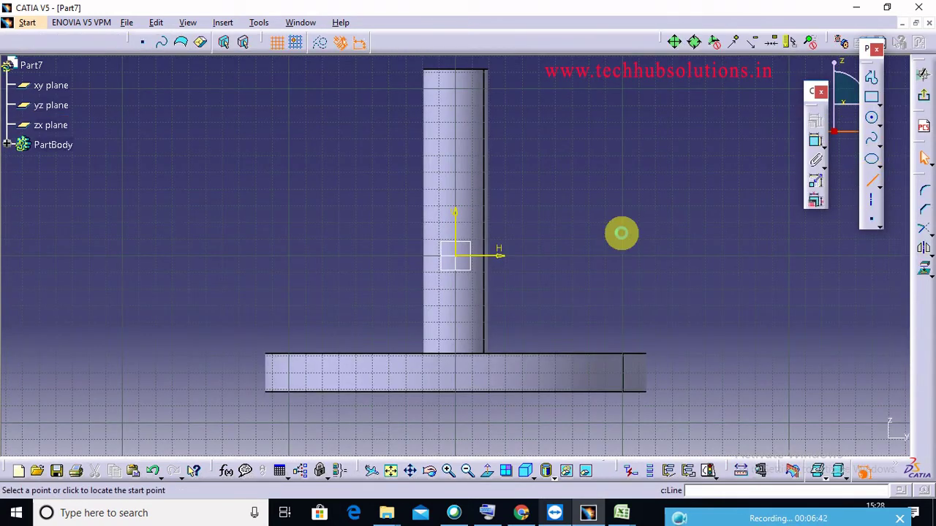
{"action": "left_click", "coordinate": [582, 330]}
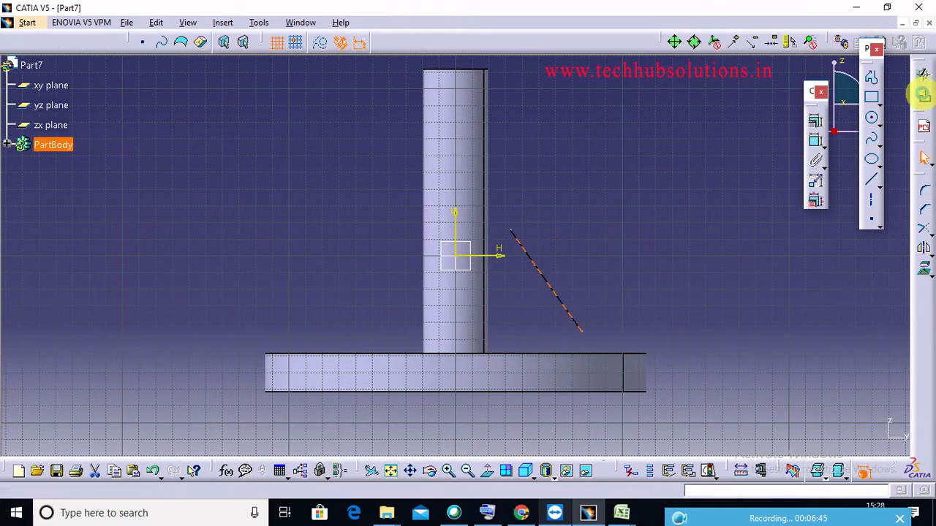
{"action": "left_click", "coordinate": [922, 94]}
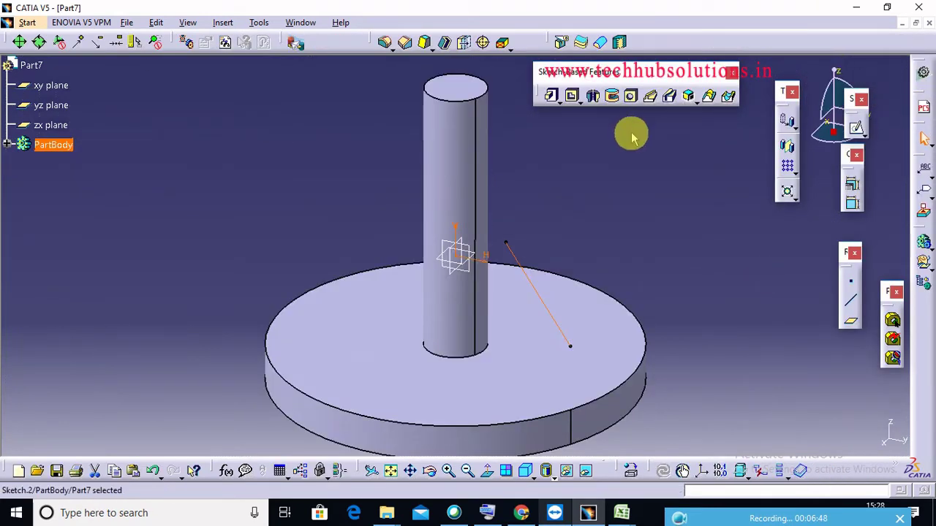
Step: Create a Stiffener from the slanted line in From Side mode with a thickness of 13 mm
{"action": "left_click", "coordinate": [693, 101]}
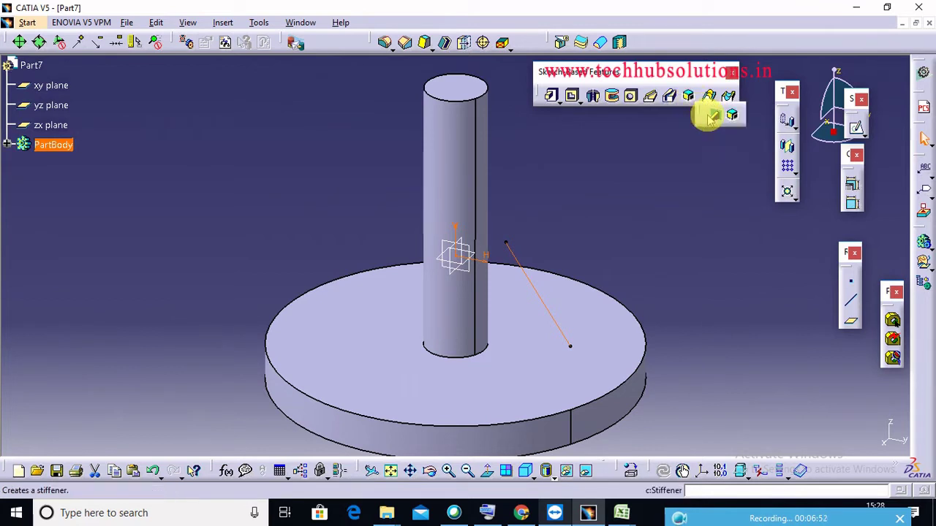
{"action": "left_click", "coordinate": [707, 115]}
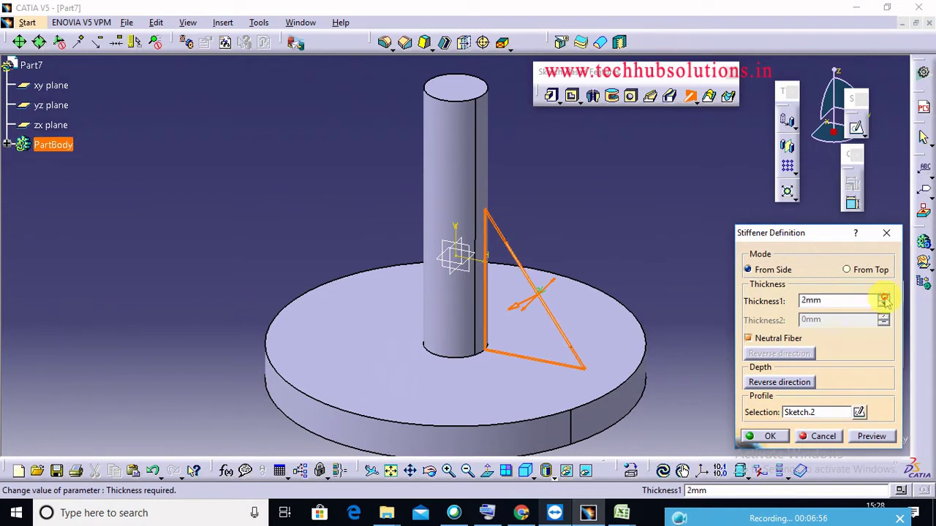
{"action": "left_click_drag", "start_coordinate": [883, 298], "coordinate": [884, 298]}
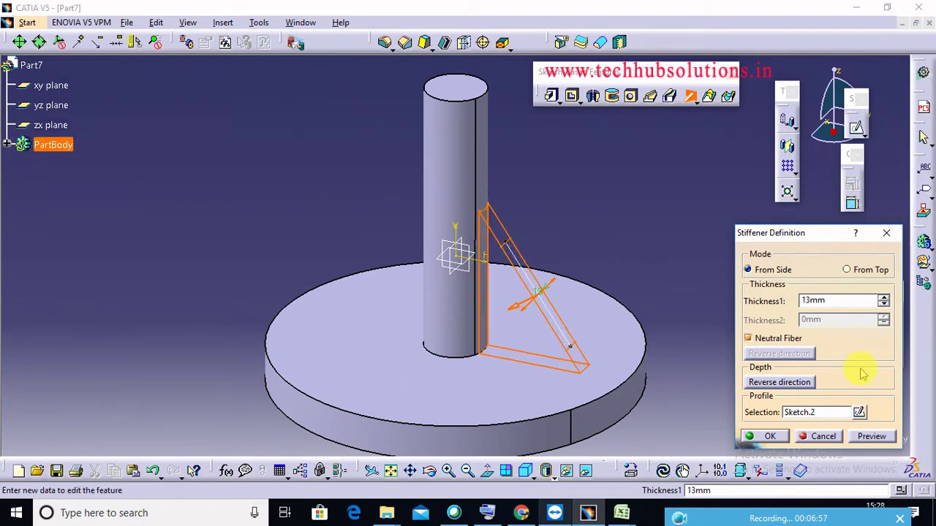
{"action": "left_click", "coordinate": [773, 438]}
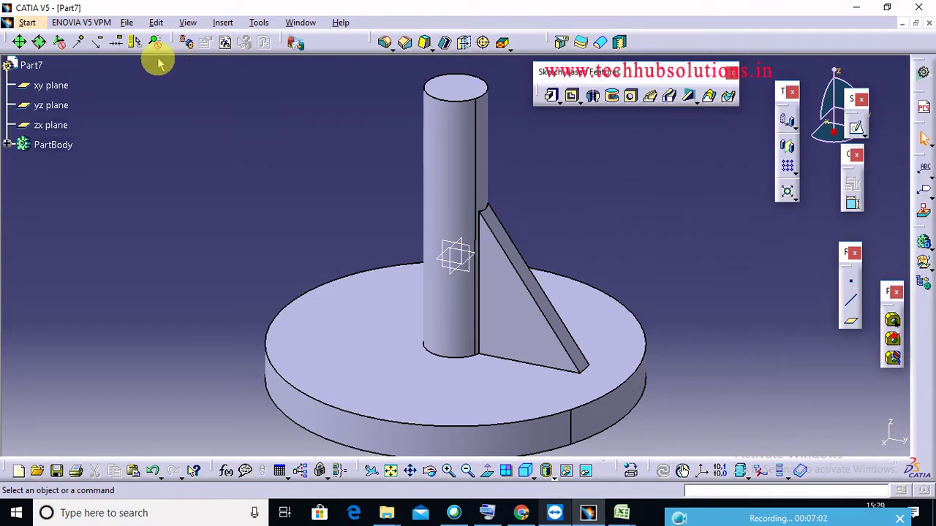
Step: Create another new part in the Part Design workbench
{"action": "left_click", "coordinate": [27, 22]}
{"action": "mouse_move", "coordinate": [95, 56]}
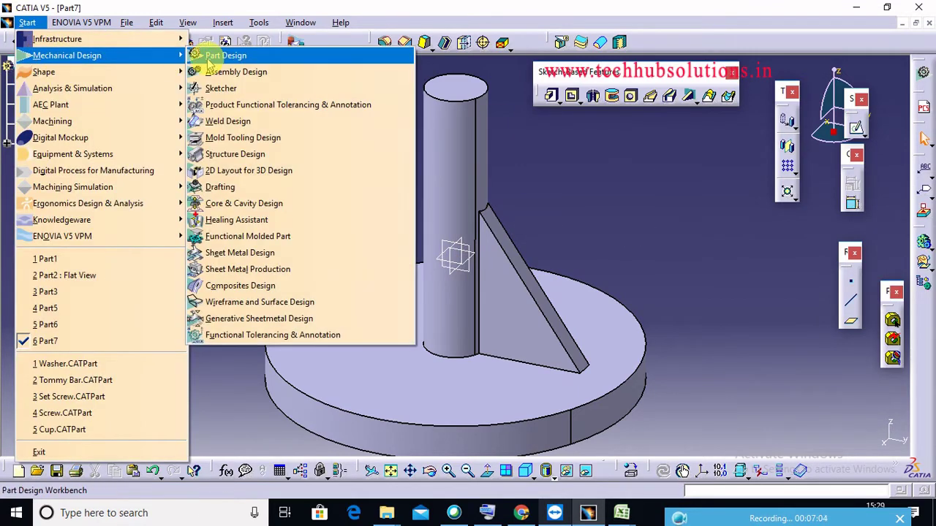
{"action": "left_click", "coordinate": [213, 56]}
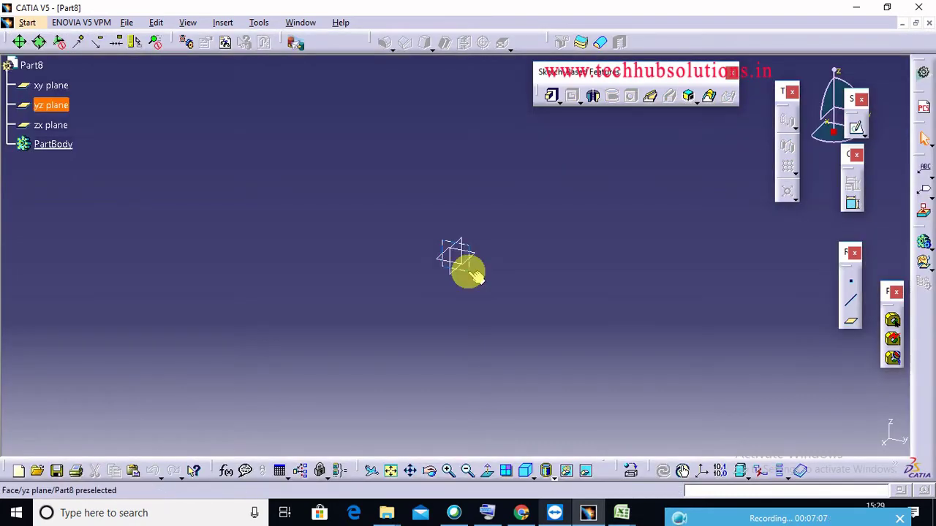
Step: On the yz plane, sketch a large rectangle around the origin with its first corner at about H -94 mm, V 73 mm, and exit the sketch
{"action": "left_click", "coordinate": [463, 267]}
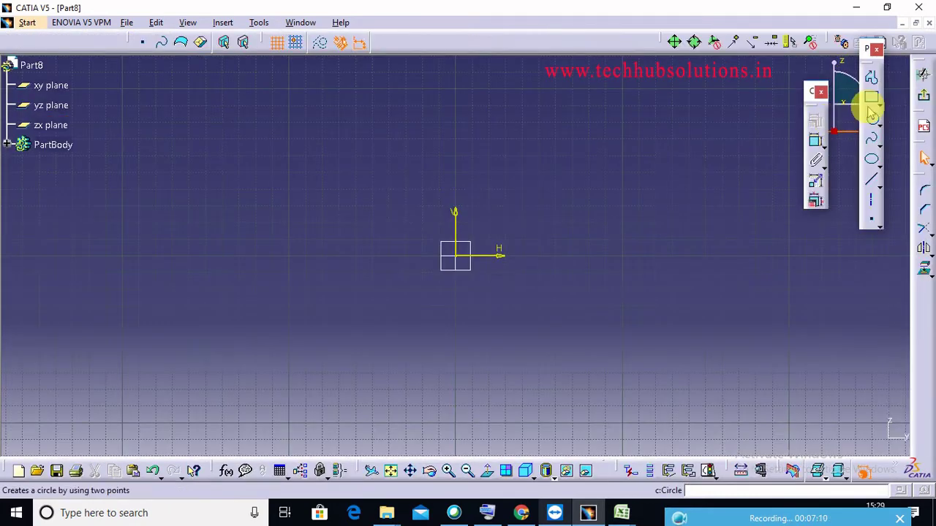
{"action": "left_click", "coordinate": [872, 101]}
{"action": "left_click", "coordinate": [299, 135]}
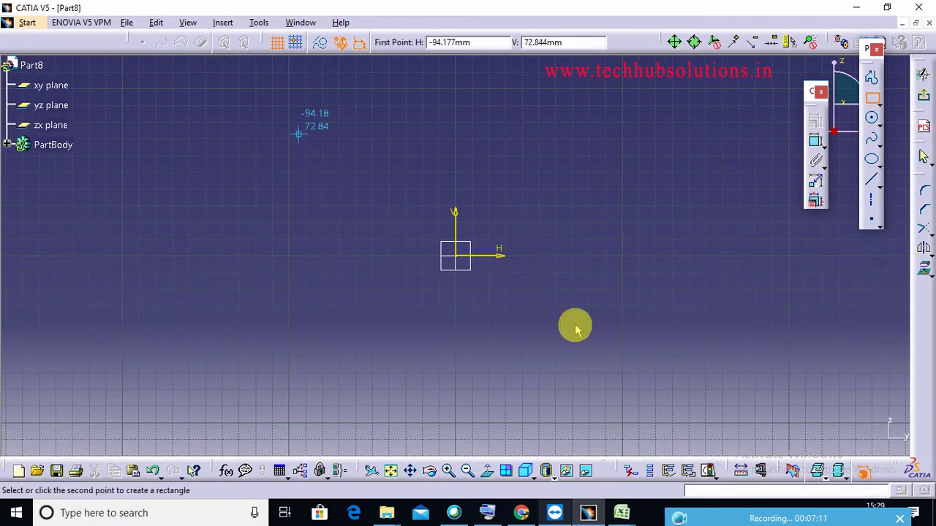
{"action": "left_click", "coordinate": [652, 382]}
{"action": "left_click", "coordinate": [923, 95]}
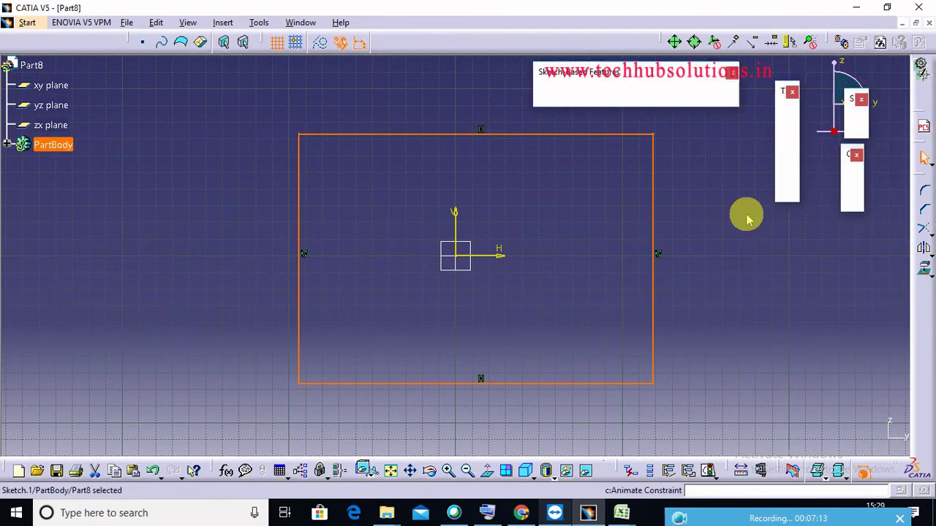
Step: On the zx plane, sketch a closed irregular spline around the origin, crossing the rectangle's plane, and exit the sketch
{"action": "left_click", "coordinate": [456, 272]}
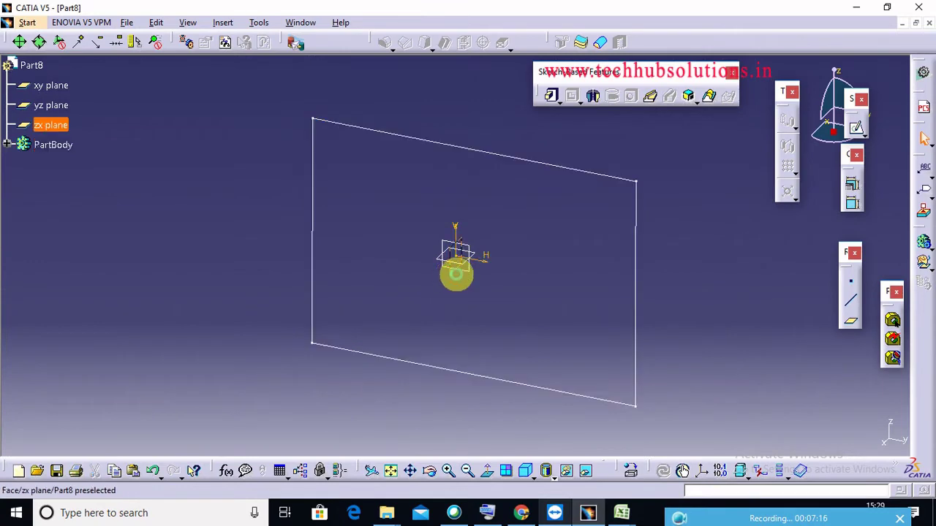
{"action": "left_click", "coordinate": [856, 129]}
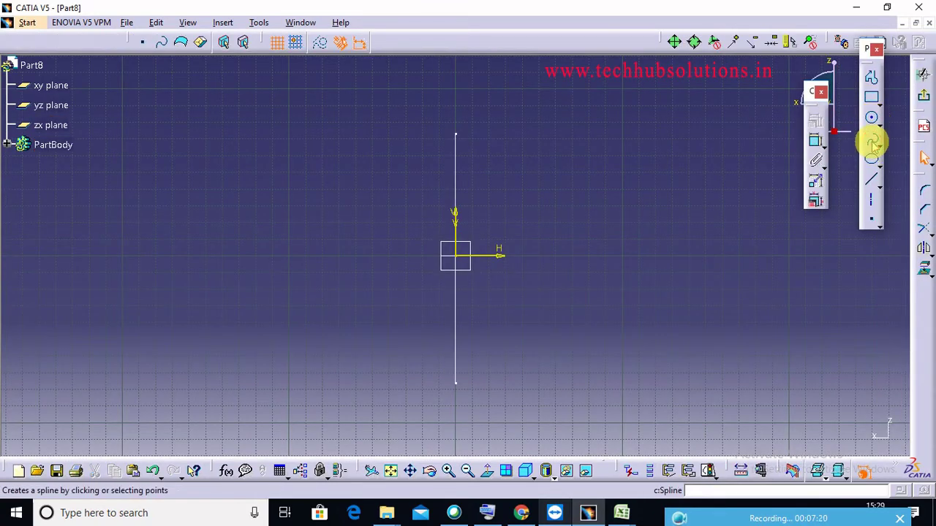
{"action": "left_click", "coordinate": [873, 144]}
{"action": "left_click", "coordinate": [291, 255]}
{"action": "left_click", "coordinate": [364, 190]}
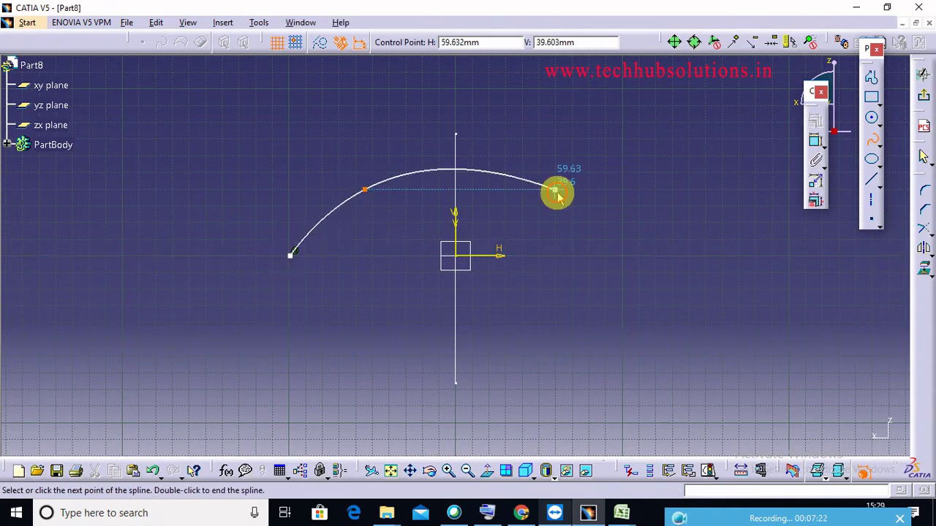
{"action": "left_click", "coordinate": [556, 192]}
{"action": "left_click", "coordinate": [592, 300]}
{"action": "right_click", "coordinate": [270, 307]}
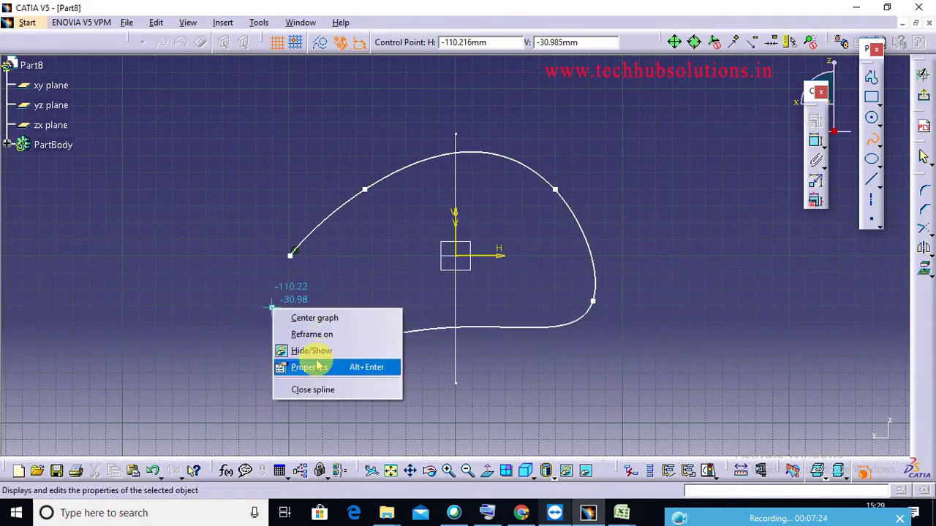
{"action": "left_click", "coordinate": [312, 389]}
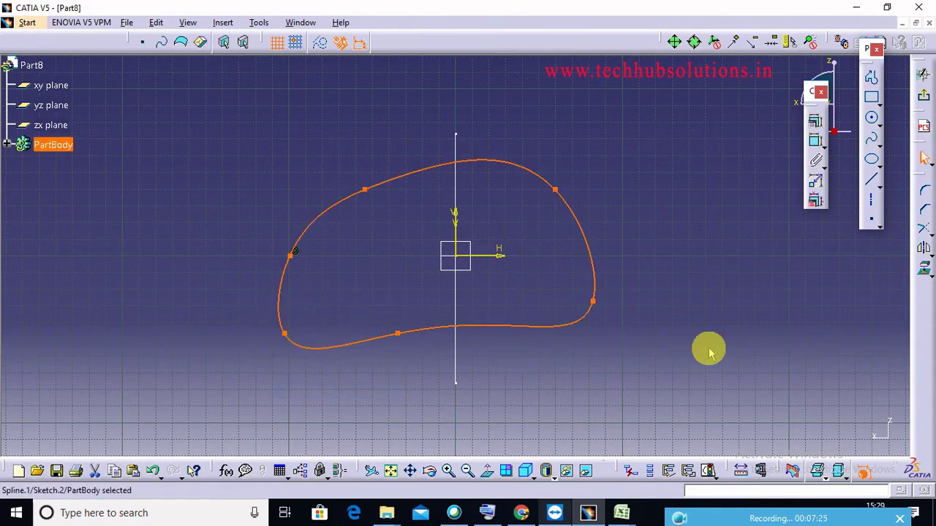
{"action": "left_click", "coordinate": [923, 96]}
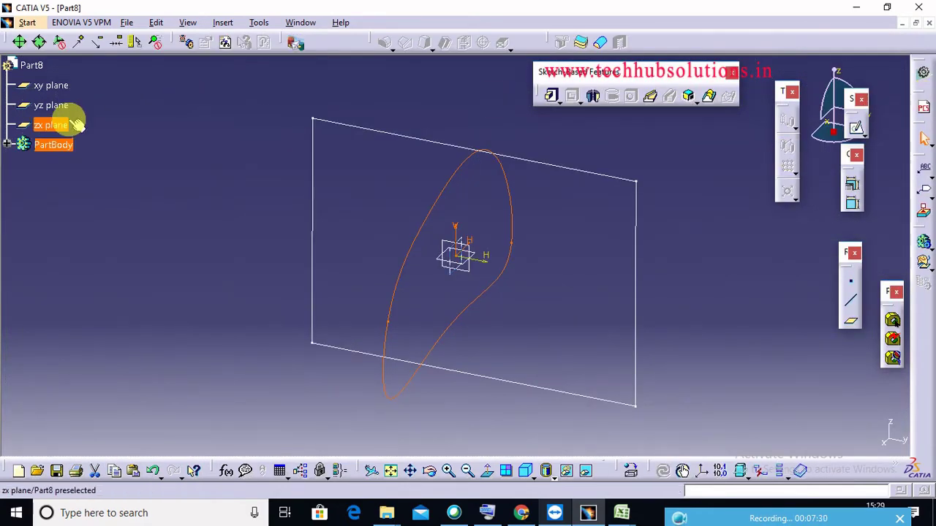
Step: Create a Solid Combine from the rectangle as first component and the closed spline as second component, both normal to profile
{"action": "left_click", "coordinate": [52, 106]}
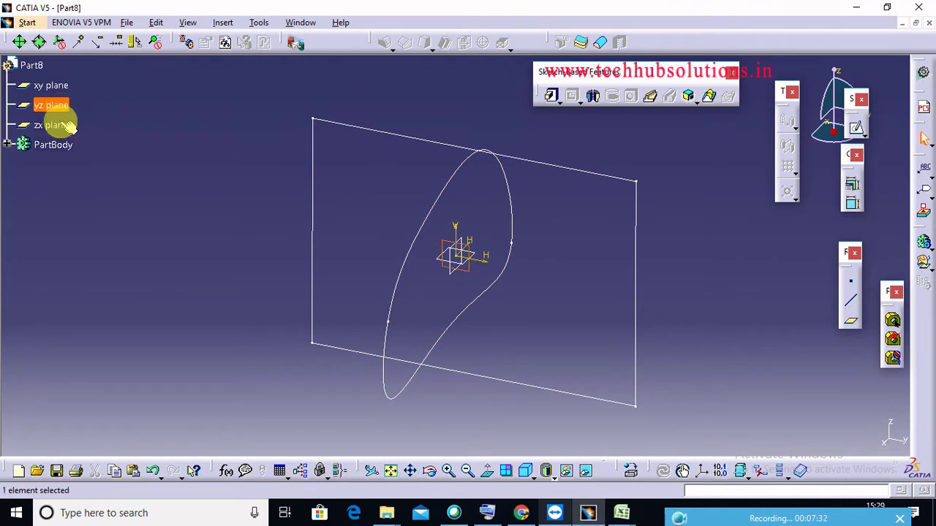
{"action": "left_click", "coordinate": [62, 128]}
{"action": "left_click", "coordinate": [111, 270]}
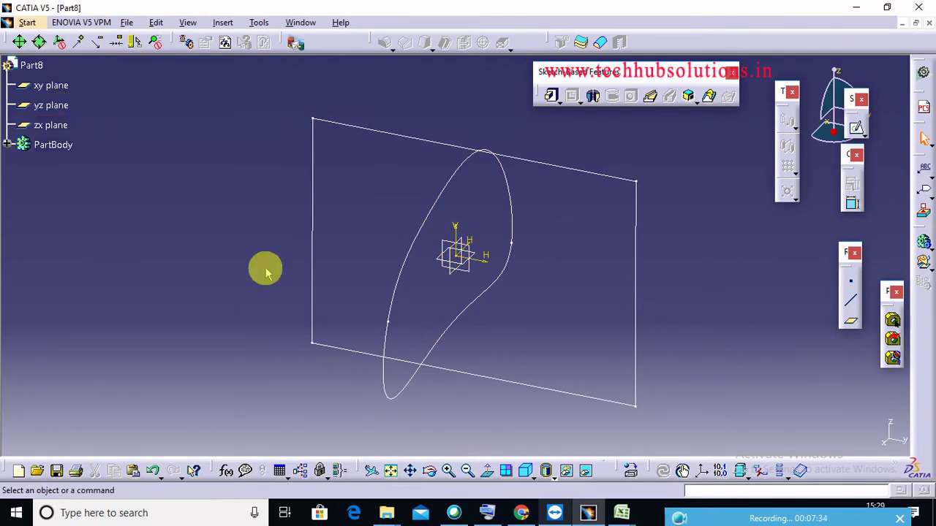
{"action": "left_click", "coordinate": [688, 96]}
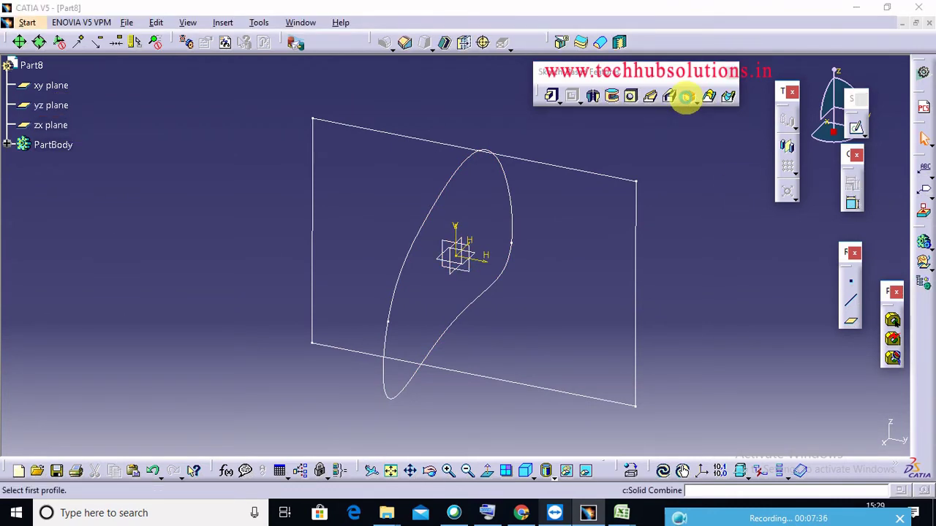
{"action": "left_click", "coordinate": [596, 177]}
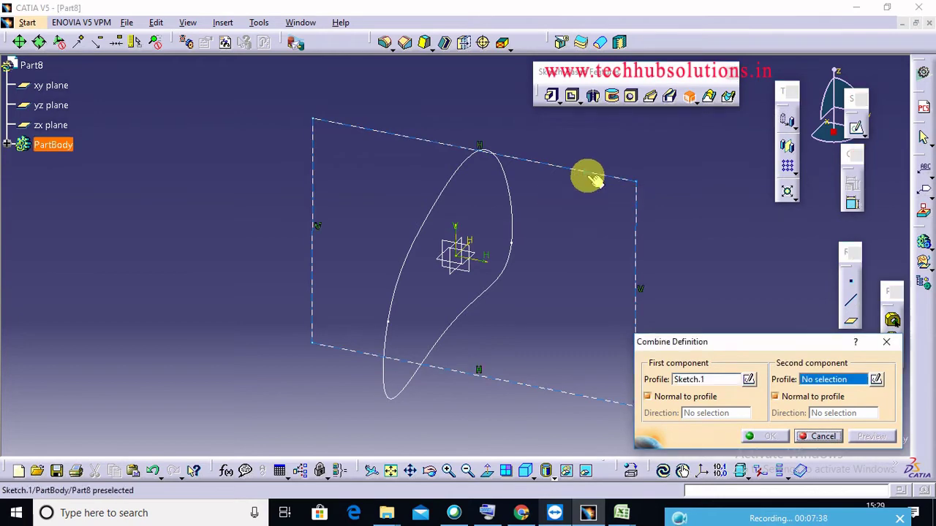
{"action": "left_click", "coordinate": [508, 191]}
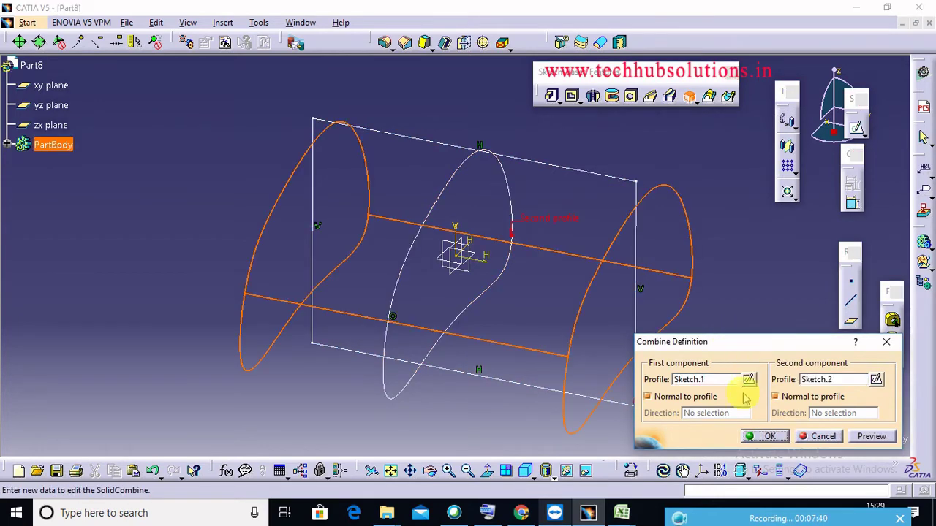
{"action": "left_click", "coordinate": [767, 436]}
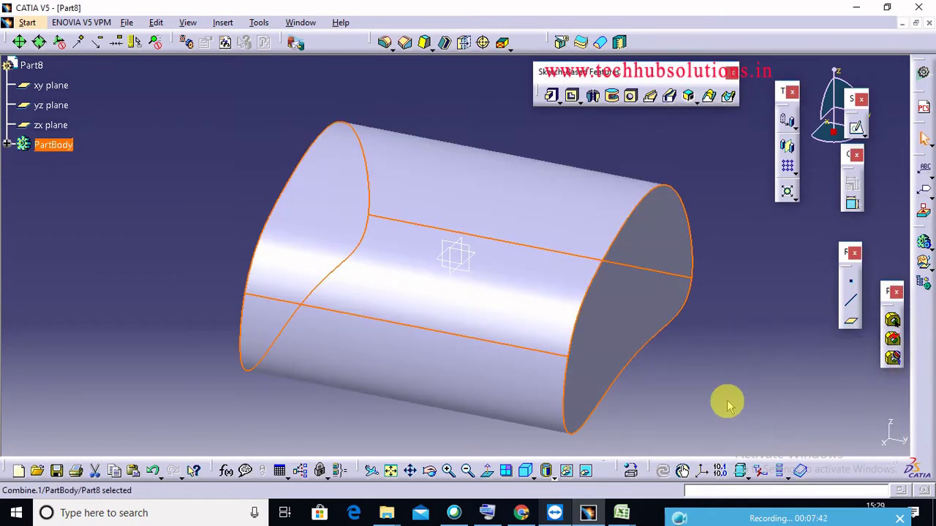
{"action": "middle_click_drag", "start_coordinate": [705, 400], "coordinate": [650, 395]}
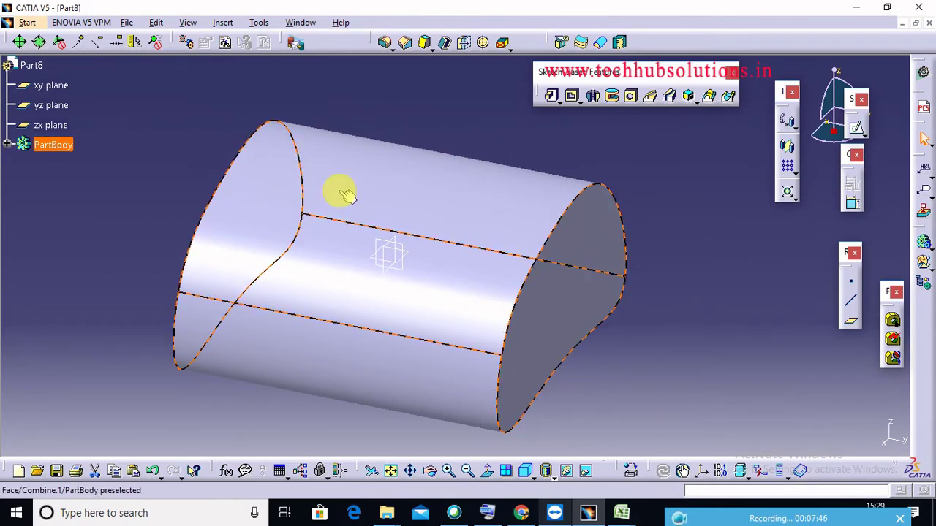
{"action": "left_click", "coordinate": [582, 170]}
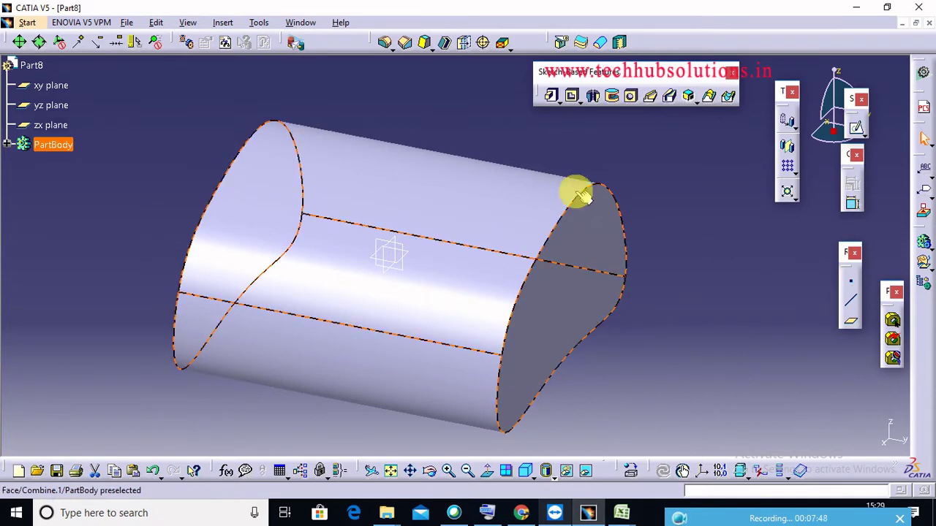
Step: Create another new part in the Part Design workbench for the next feature
{"action": "left_click", "coordinate": [27, 22]}
{"action": "mouse_move", "coordinate": [73, 55]}
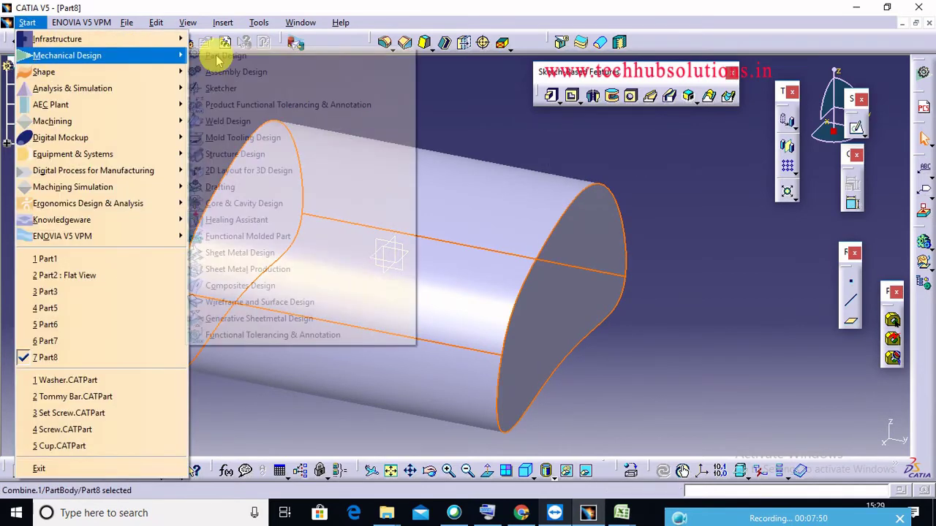
{"action": "left_click", "coordinate": [236, 56]}
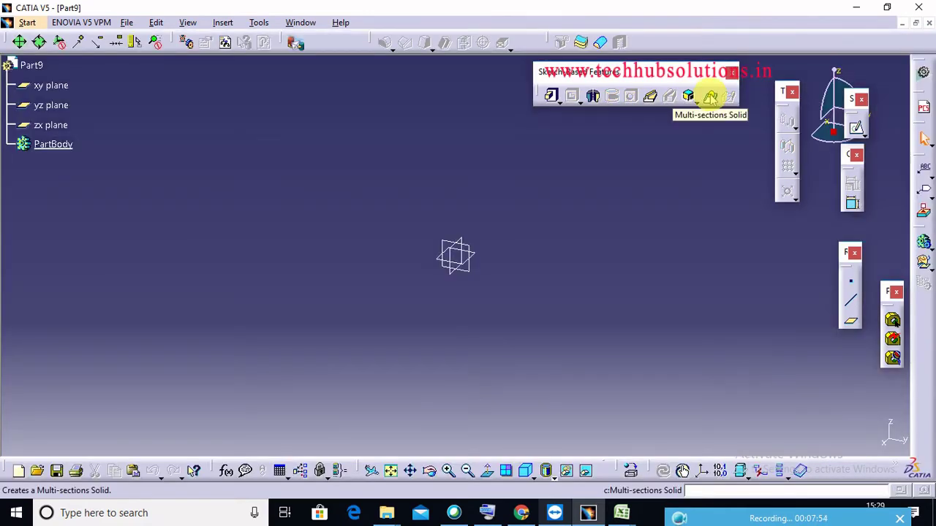
Step: On the yz plane, sketch a rectangle around the origin with its first corner at about H -96 mm, V 56 mm, and exit the sketch
{"action": "left_click", "coordinate": [475, 272]}
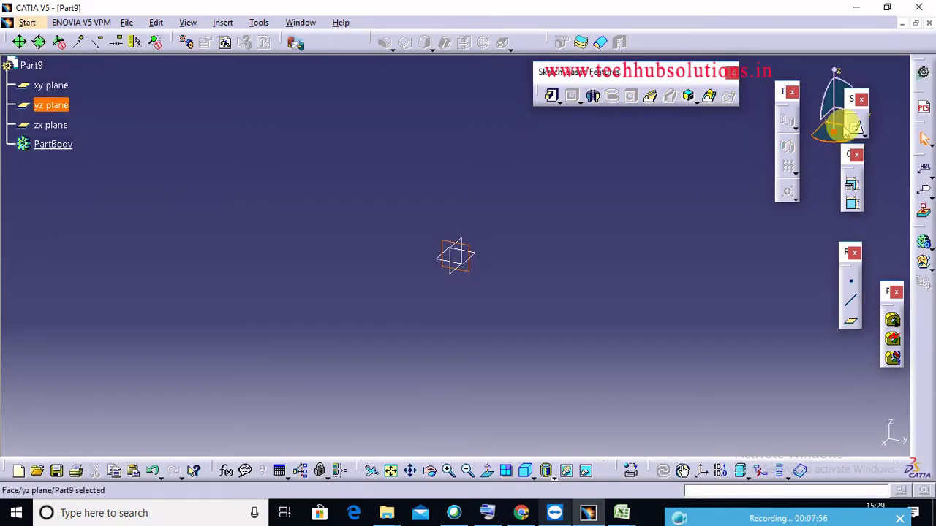
{"action": "left_click", "coordinate": [856, 128]}
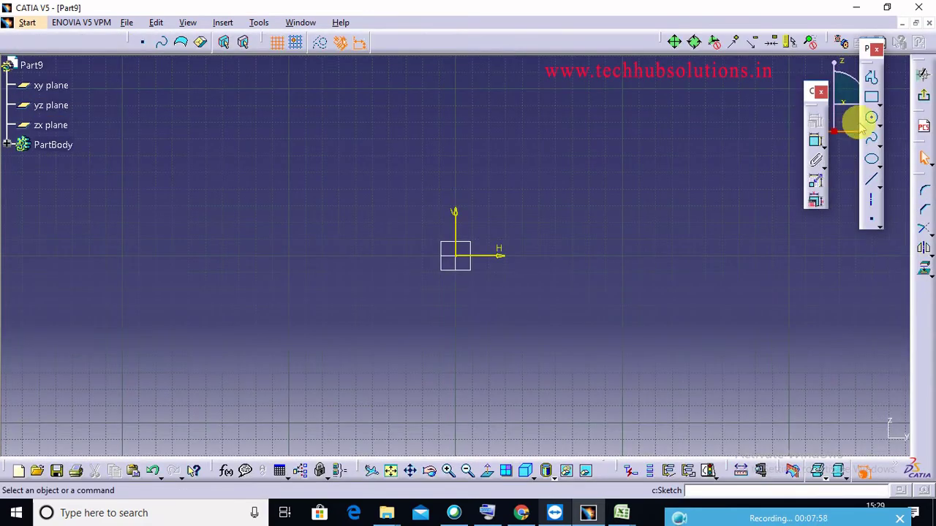
{"action": "left_click", "coordinate": [871, 97]}
{"action": "left_click", "coordinate": [296, 161]}
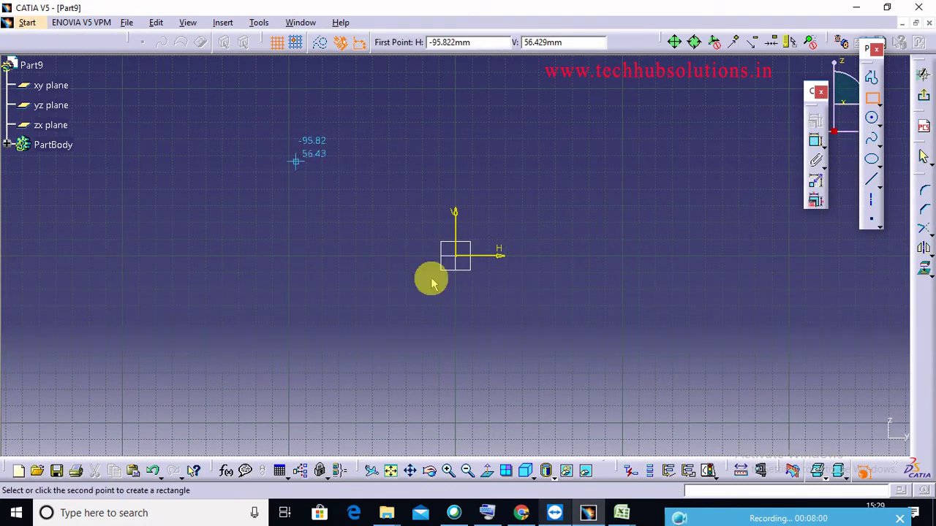
{"action": "left_click", "coordinate": [569, 367]}
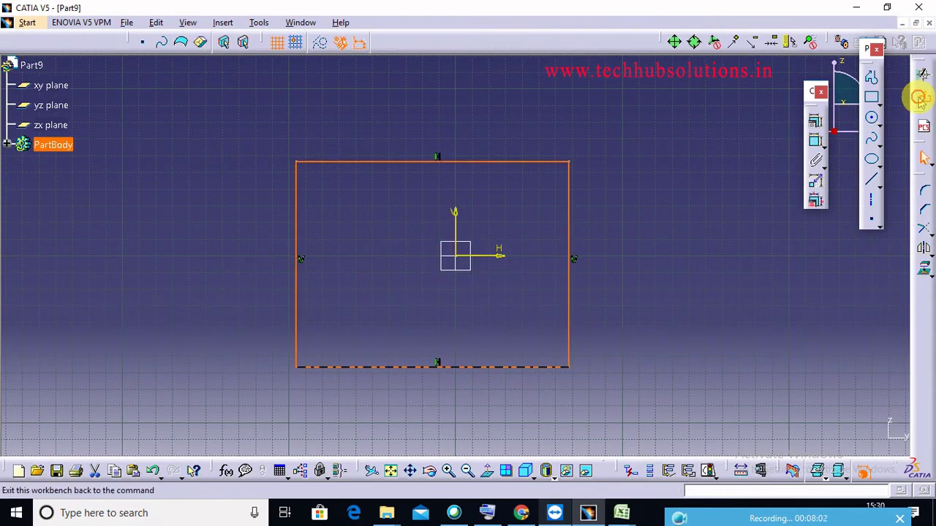
{"action": "left_click", "coordinate": [922, 73]}
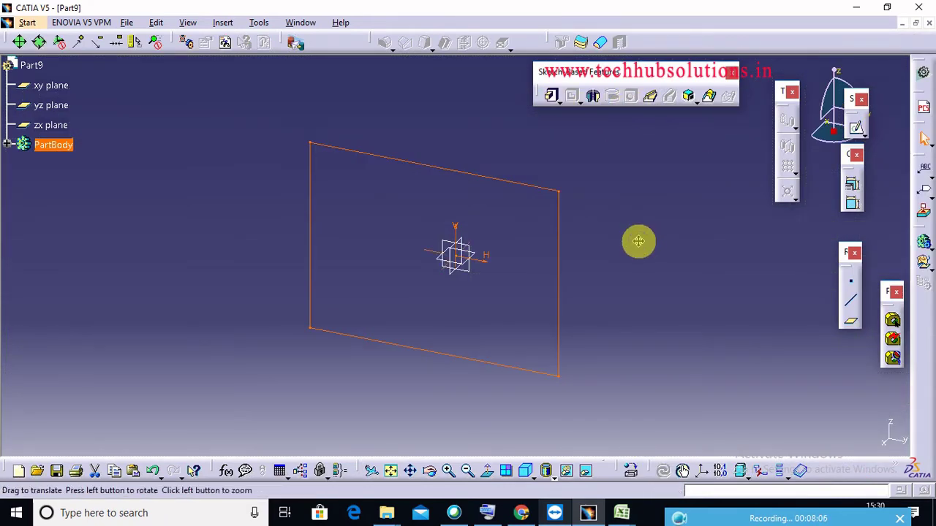
{"action": "middle_click_drag", "start_coordinate": [636, 240], "coordinate": [637, 282]}
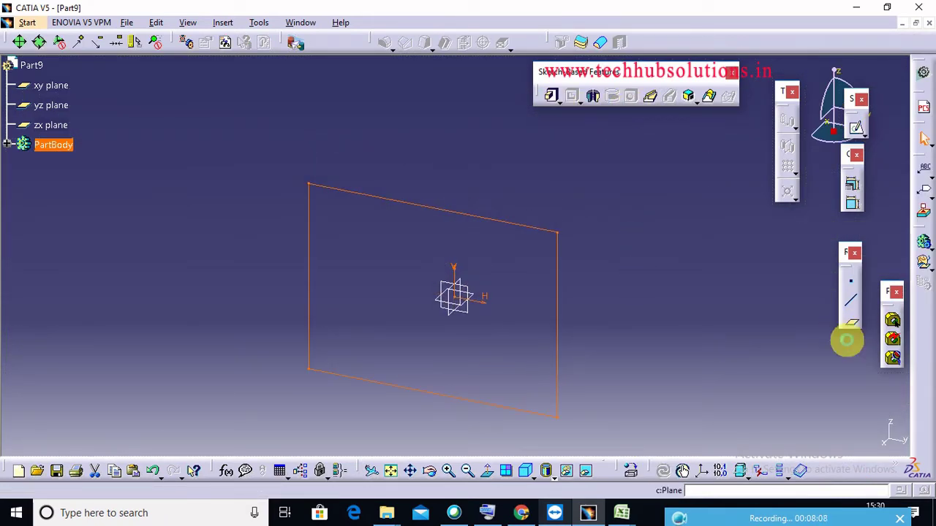
{"action": "left_click", "coordinate": [848, 328]}
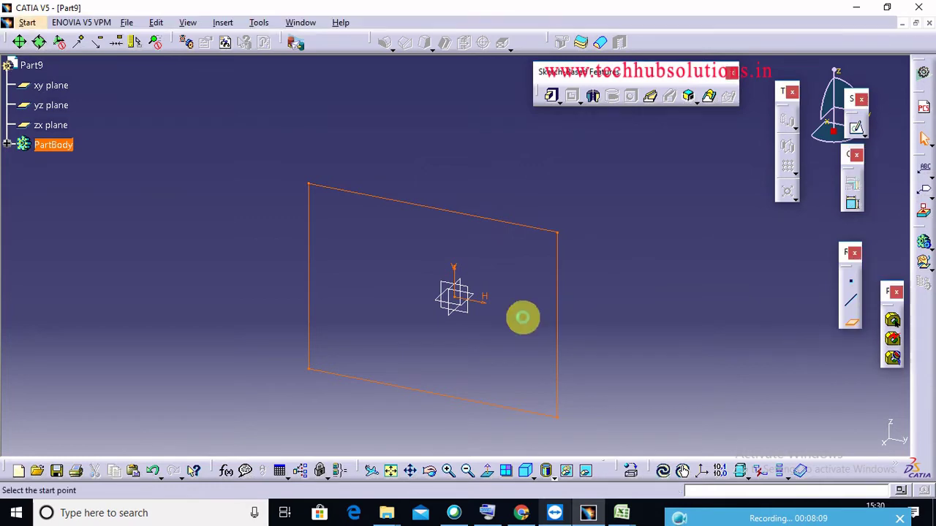
{"action": "left_click", "coordinate": [473, 316]}
{"action": "left_click", "coordinate": [550, 302]}
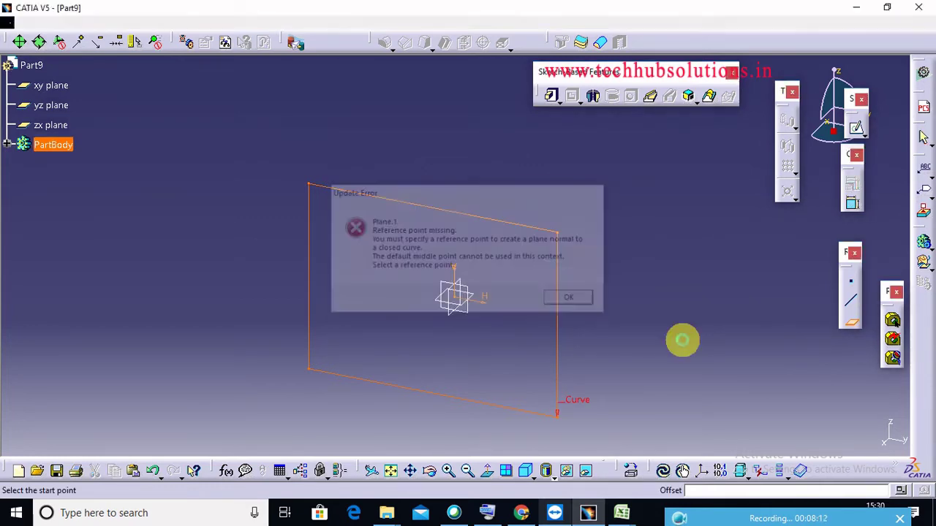
{"action": "left_click", "coordinate": [793, 411]}
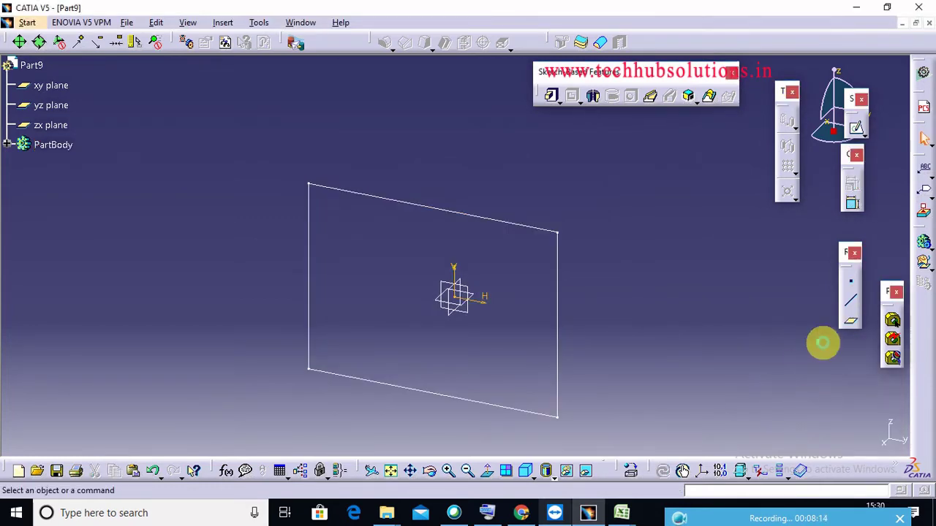
Step: Create a plane offset about 258 mm from the yz plane, in front of the rectangle sketch
{"action": "left_click", "coordinate": [850, 325]}
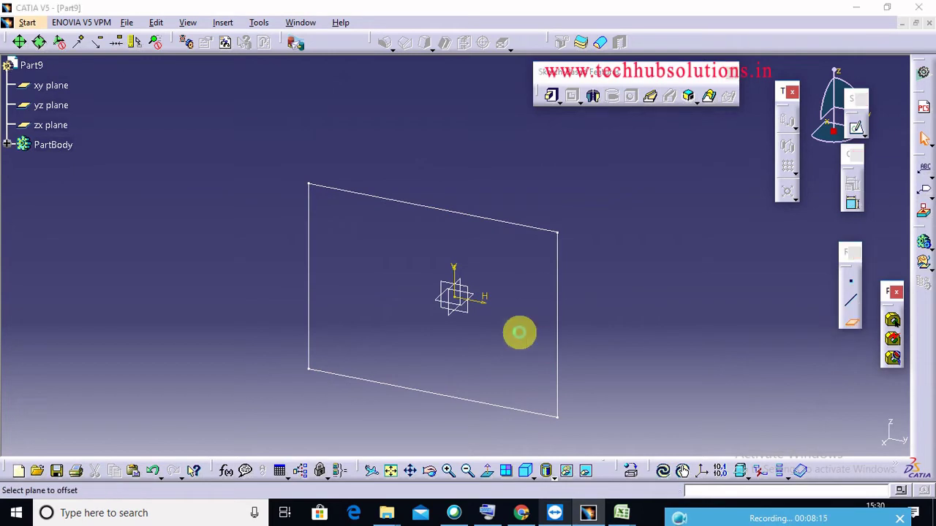
{"action": "left_click", "coordinate": [475, 315]}
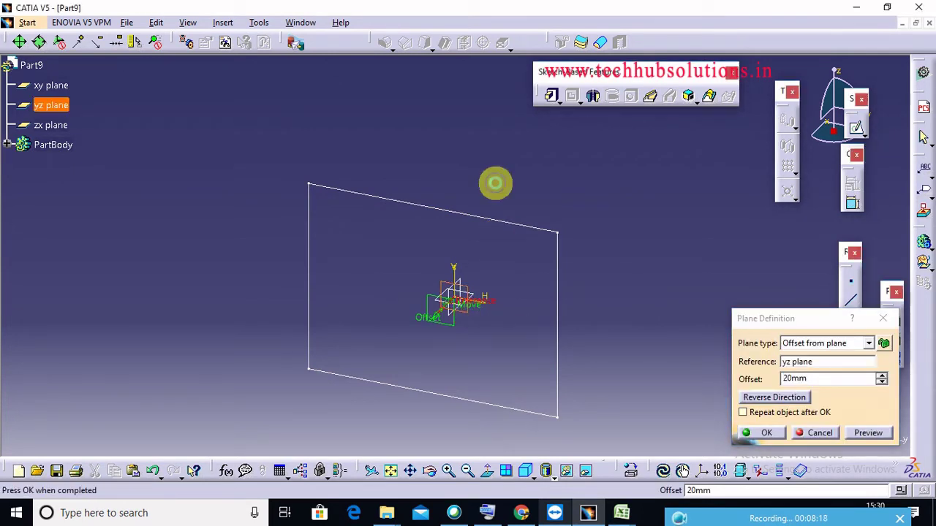
{"action": "right_click", "coordinate": [439, 319]}
{"action": "left_click", "coordinate": [427, 333]}
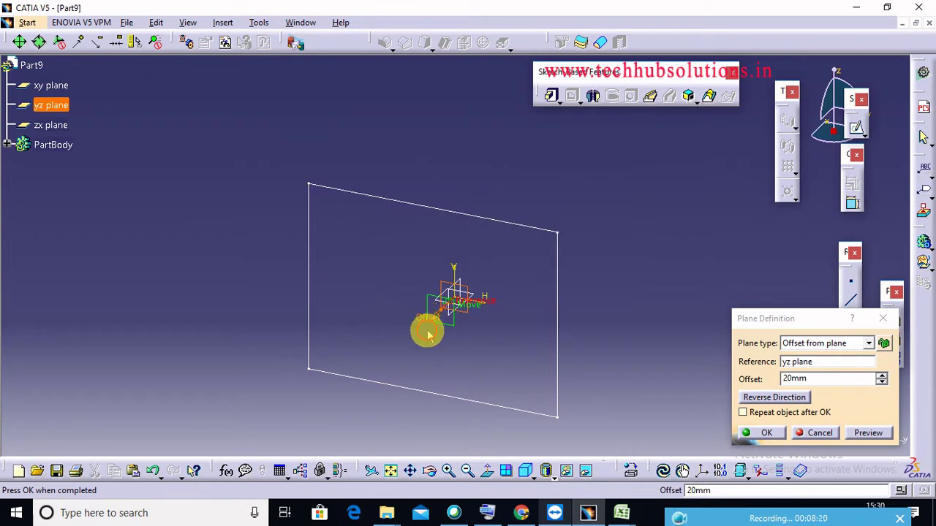
{"action": "left_click_drag", "start_coordinate": [428, 317], "coordinate": [255, 457]}
{"action": "left_click", "coordinate": [760, 432]}
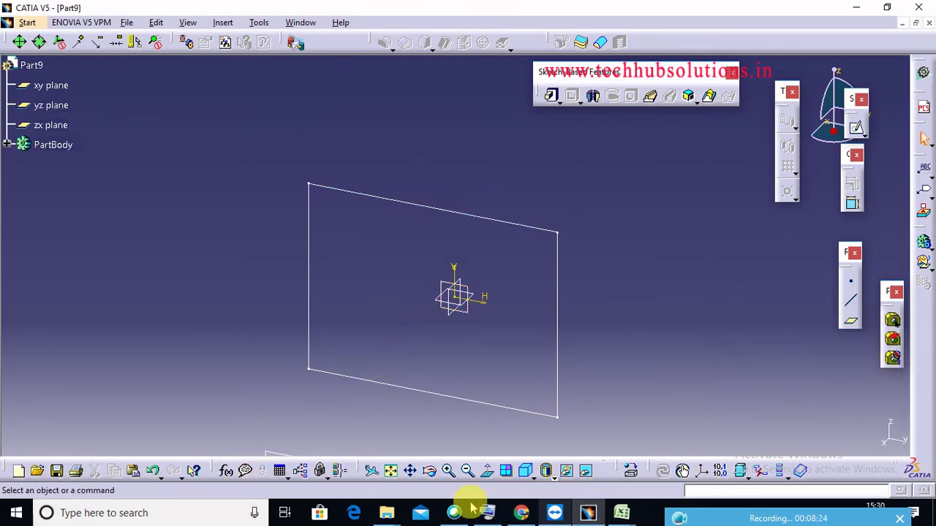
Step: On the offset plane, sketch a rectangle with its first corner at about H -29 mm, V 21 mm, and exit the sketch
{"action": "left_click", "coordinate": [391, 471]}
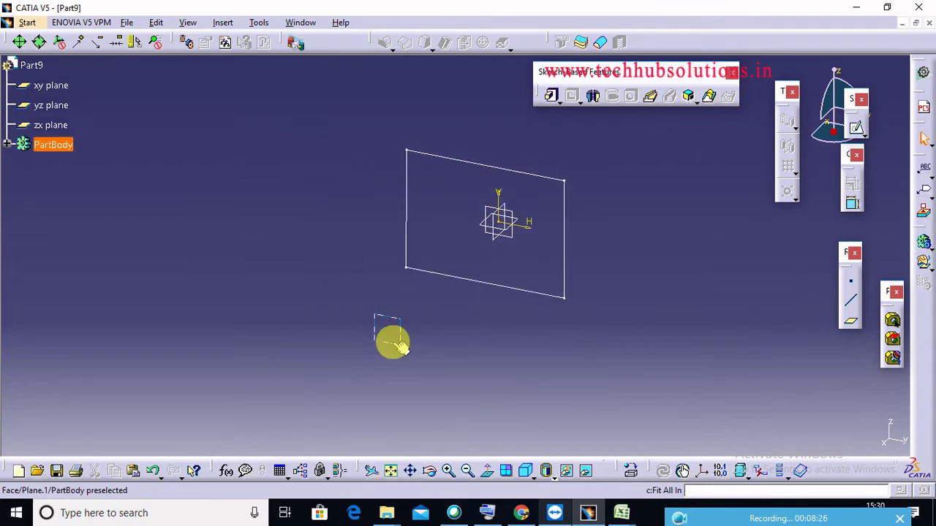
{"action": "left_click", "coordinate": [393, 342]}
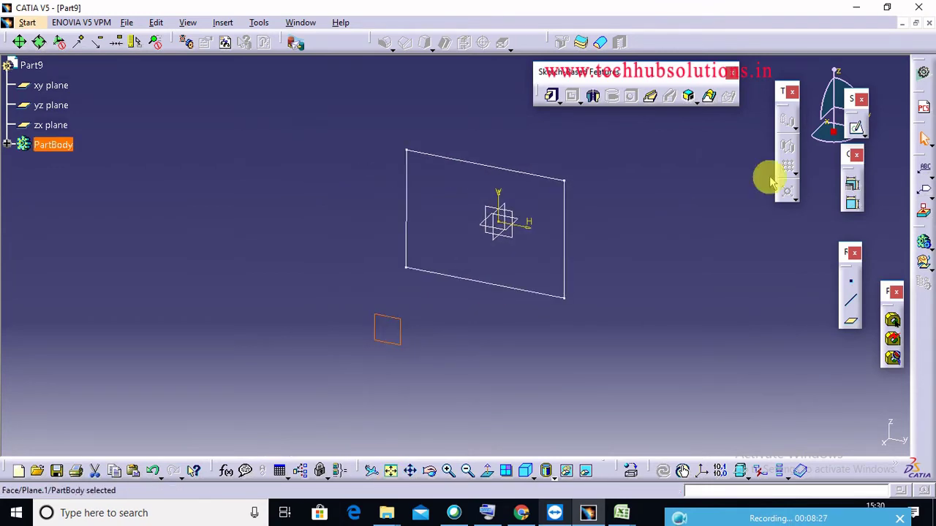
{"action": "left_click", "coordinate": [855, 128]}
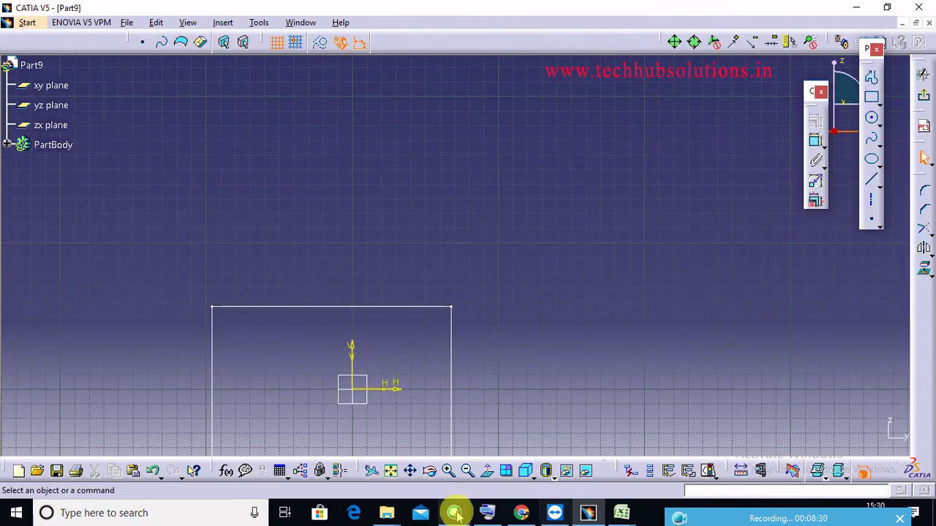
{"action": "left_click", "coordinate": [392, 471]}
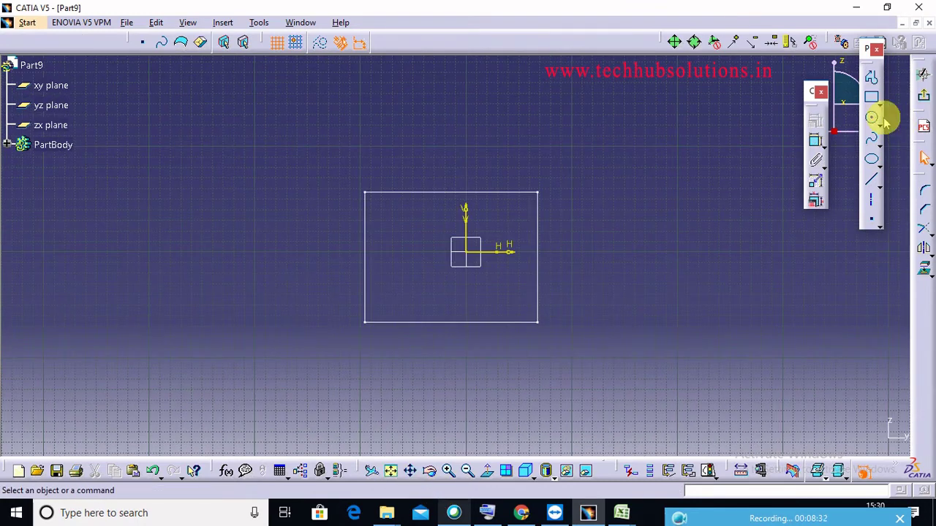
{"action": "left_click", "coordinate": [873, 100]}
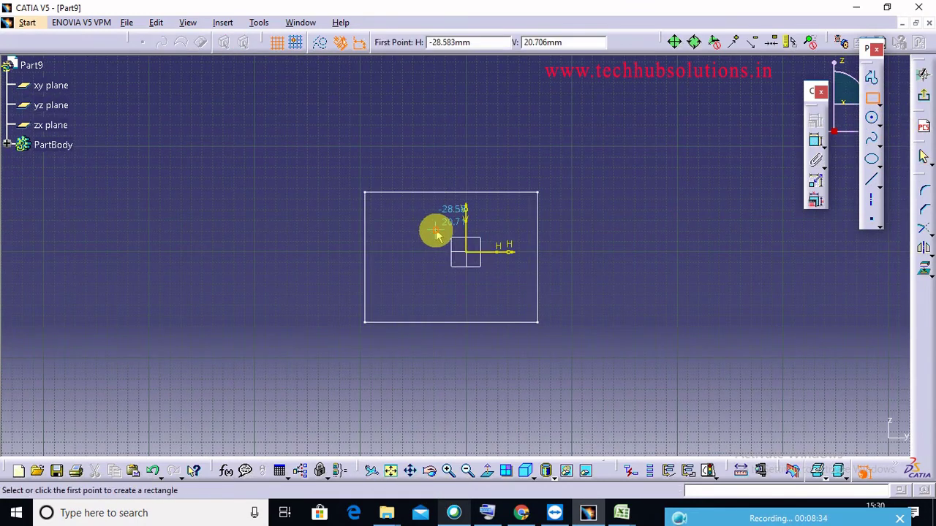
{"action": "left_click_drag", "start_coordinate": [437, 233], "coordinate": [604, 357]}
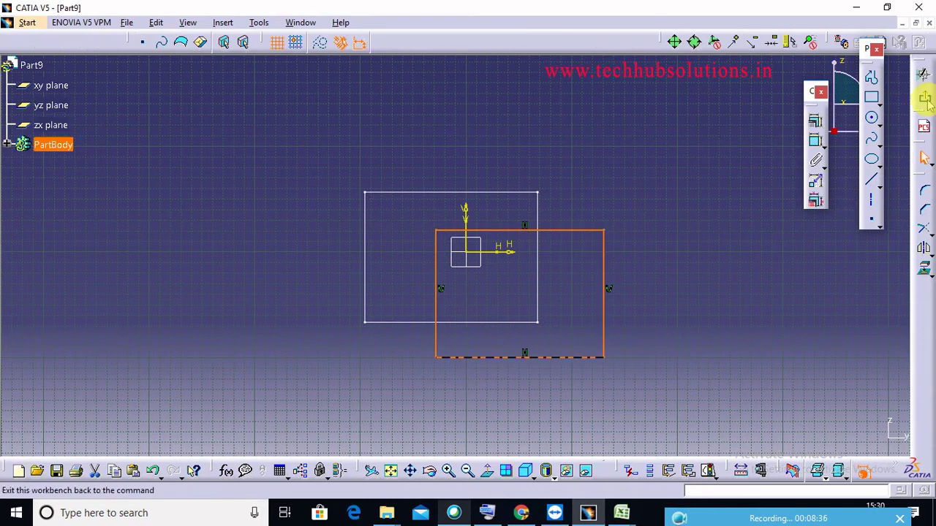
{"action": "left_click", "coordinate": [925, 101]}
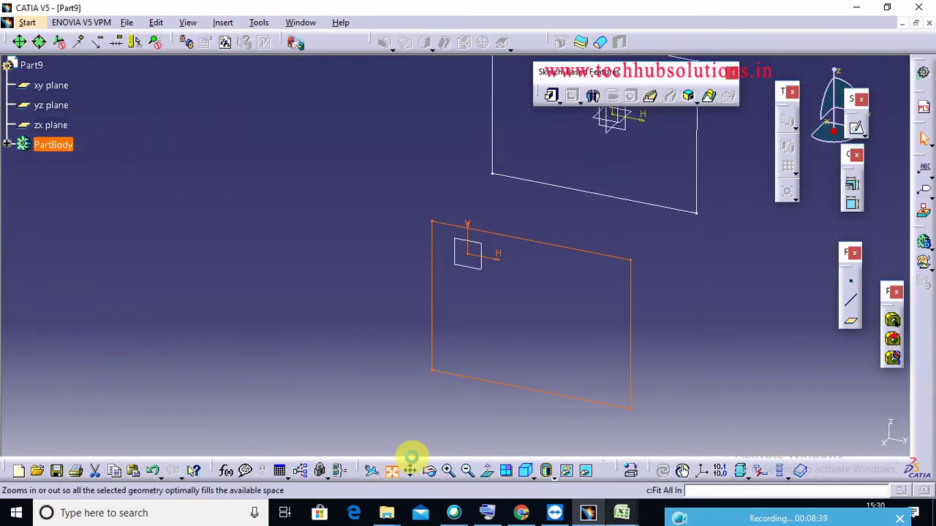
Step: Create a second plane offset 258 mm from the yz plane in the reverse direction, and select it
{"action": "left_click", "coordinate": [395, 469]}
{"action": "left_click", "coordinate": [651, 259]}
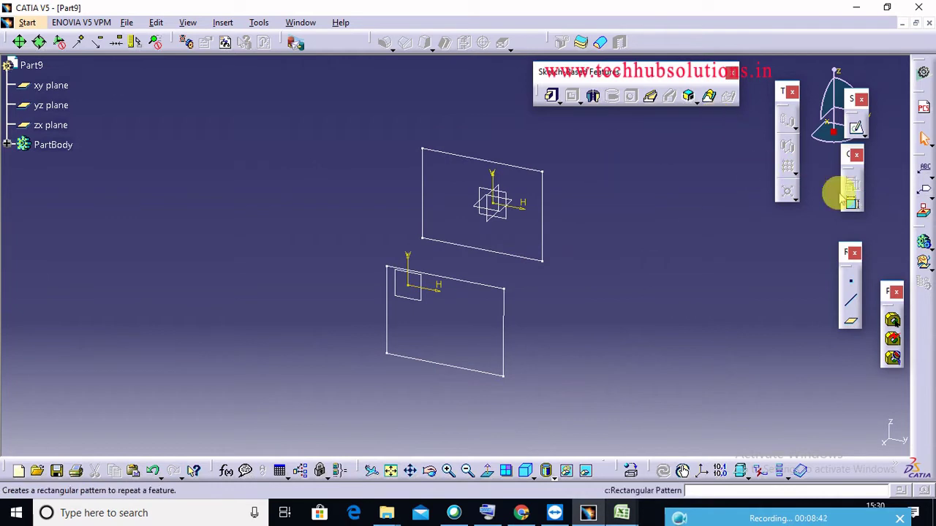
{"action": "left_click", "coordinate": [852, 325]}
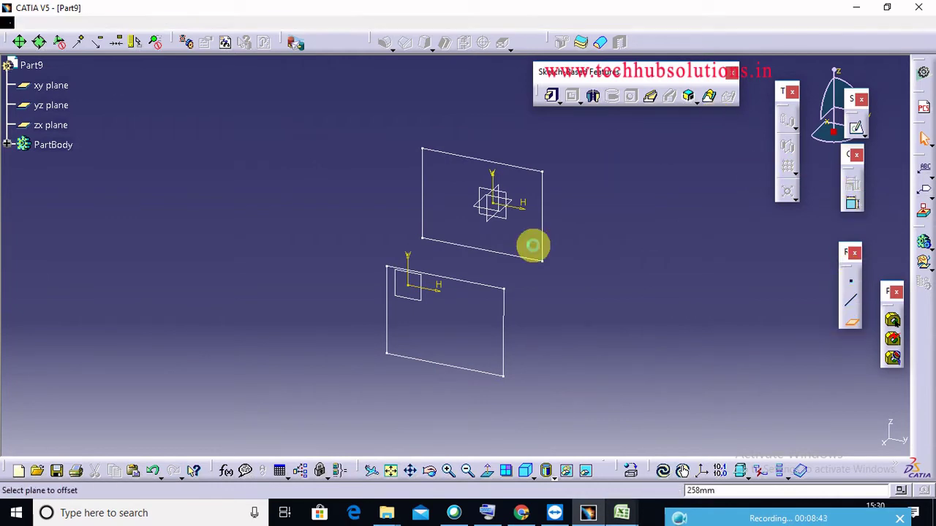
{"action": "left_click", "coordinate": [501, 203]}
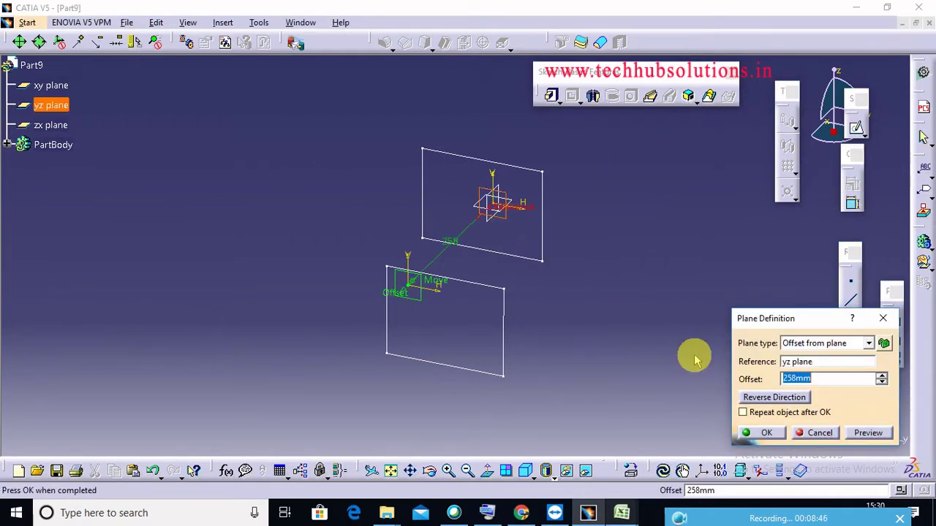
{"action": "left_click", "coordinate": [751, 397]}
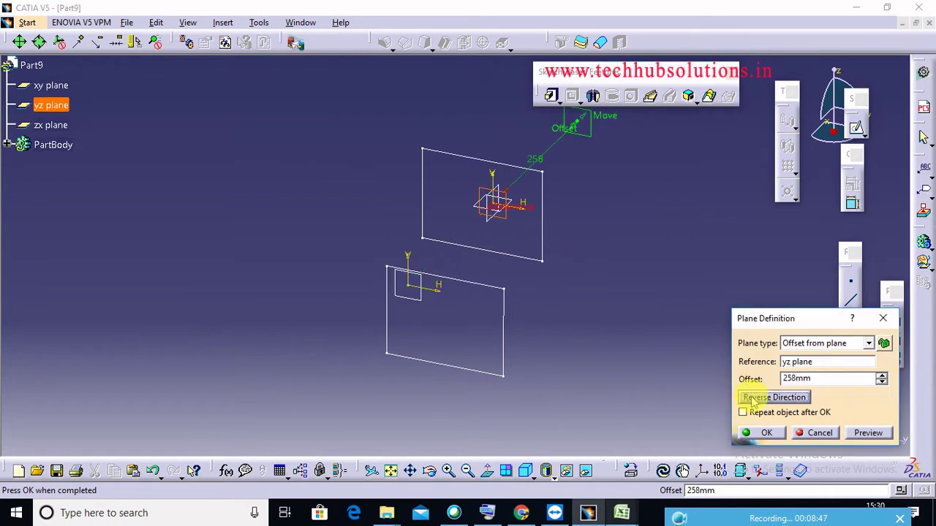
{"action": "left_click", "coordinate": [764, 433]}
{"action": "left_click", "coordinate": [590, 135]}
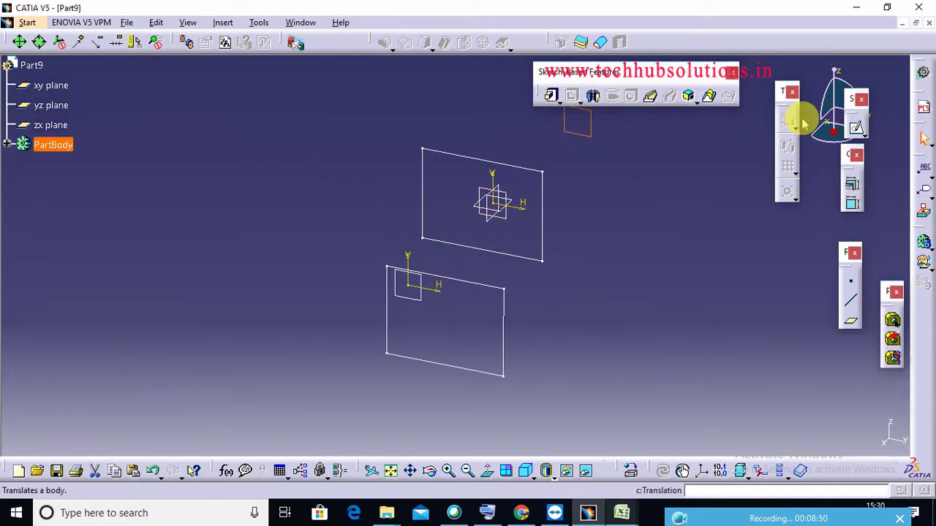
Step: On the second offset plane, sketch a rectangle that starts above the origin and extends beyond the other two rectangles' right edges, and exit the sketch
{"action": "left_click", "coordinate": [855, 126]}
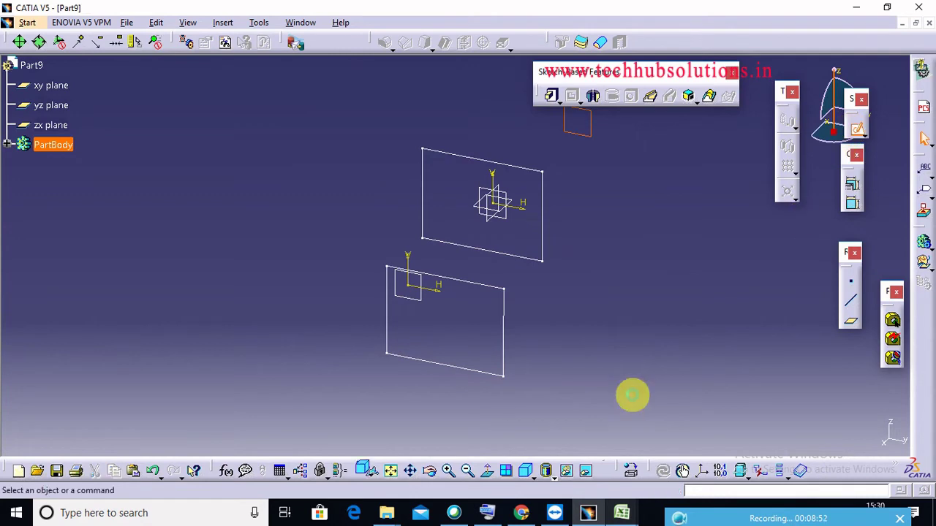
{"action": "left_click", "coordinate": [391, 474]}
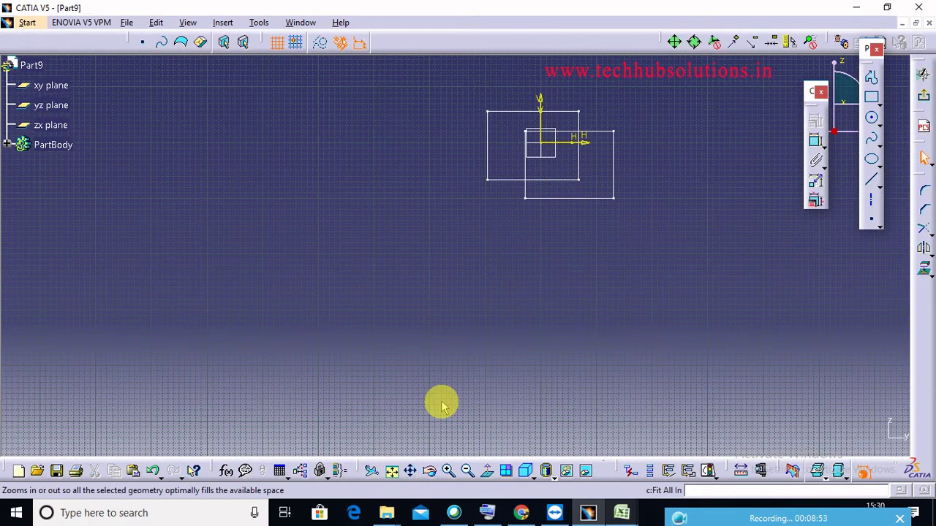
{"action": "left_click", "coordinate": [870, 97]}
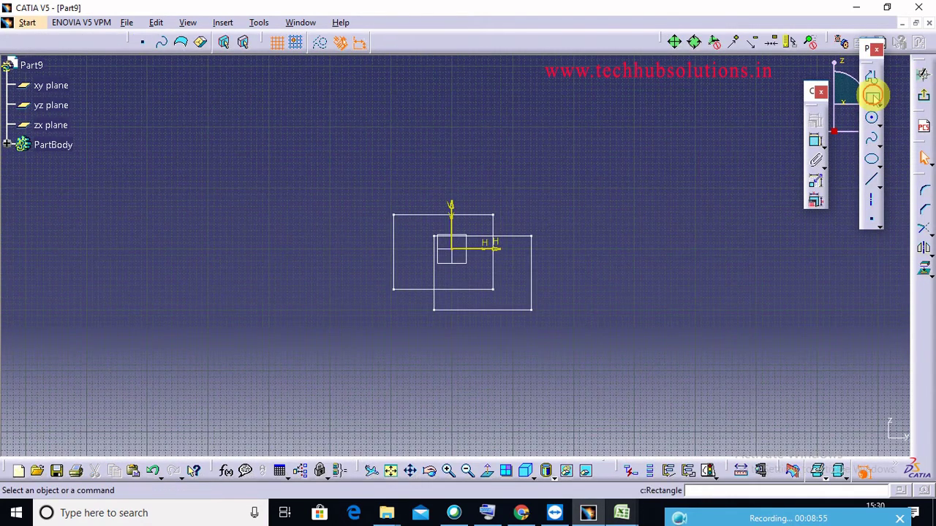
{"action": "left_click", "coordinate": [436, 189]}
{"action": "left_click", "coordinate": [568, 257]}
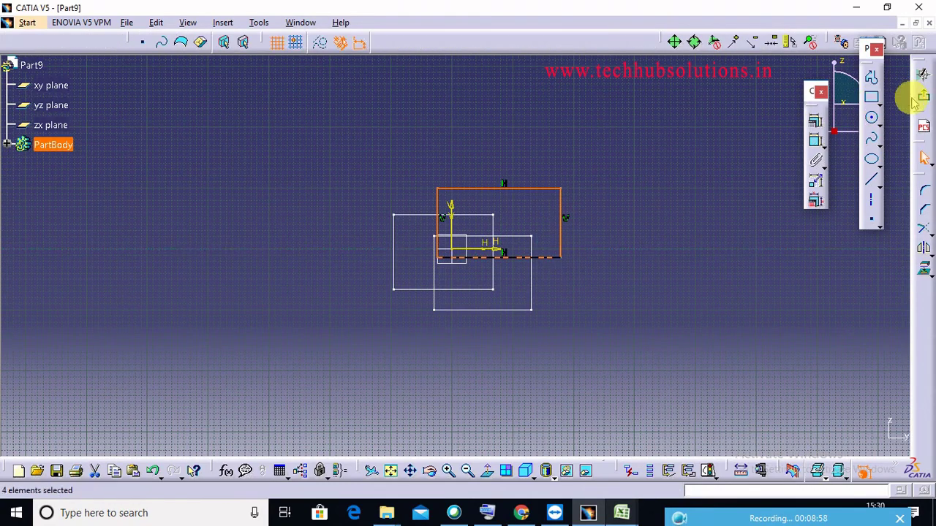
{"action": "left_click", "coordinate": [919, 98]}
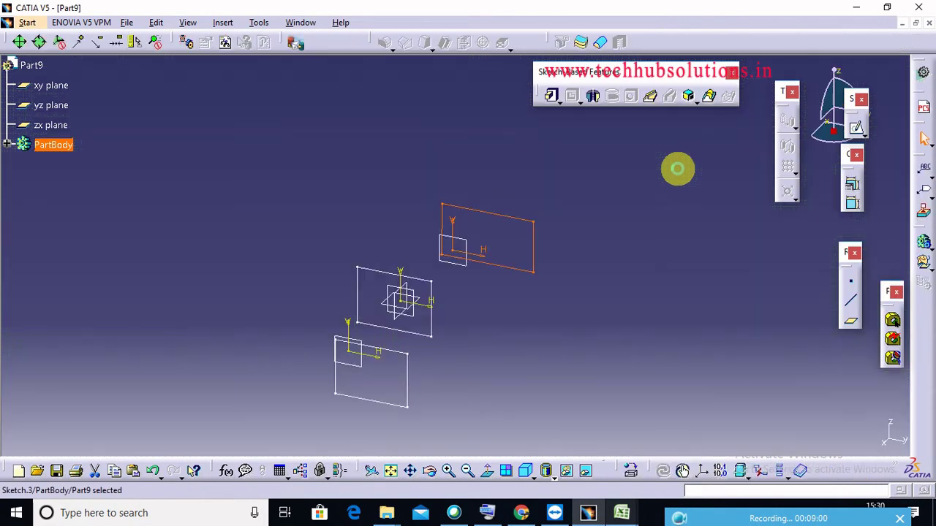
{"action": "left_click", "coordinate": [653, 234]}
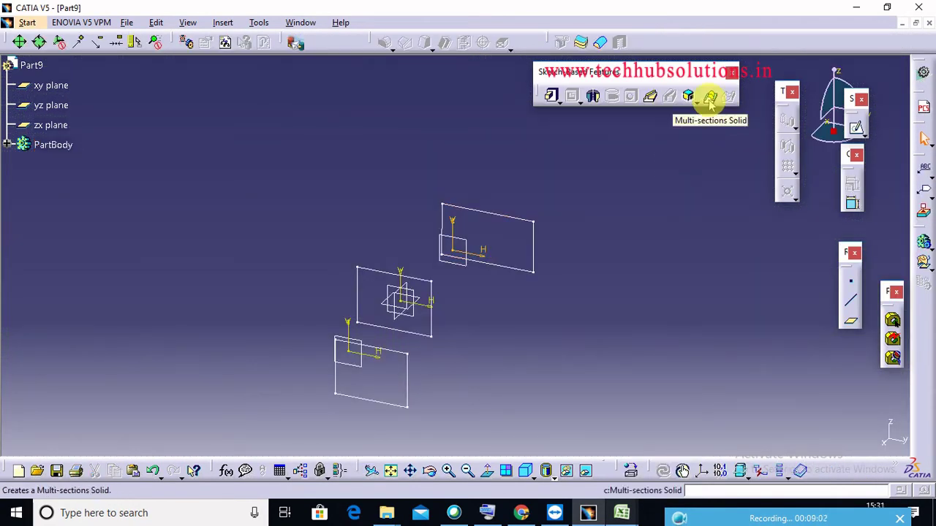
Step: Create a multi-sections solid through the three rectangle sketches, picked in order from the front, through the middle, to the rear one
{"action": "left_click", "coordinate": [709, 97]}
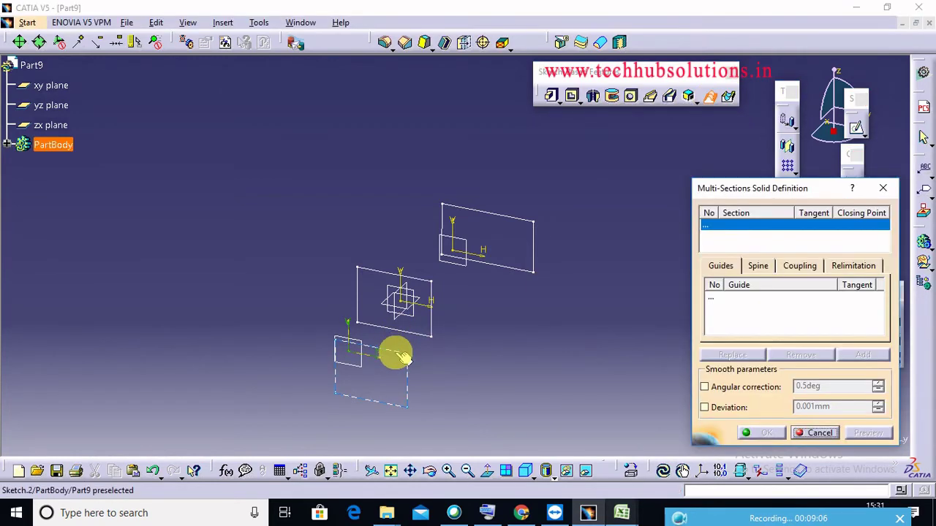
{"action": "left_click", "coordinate": [395, 351]}
{"action": "left_click", "coordinate": [423, 277]}
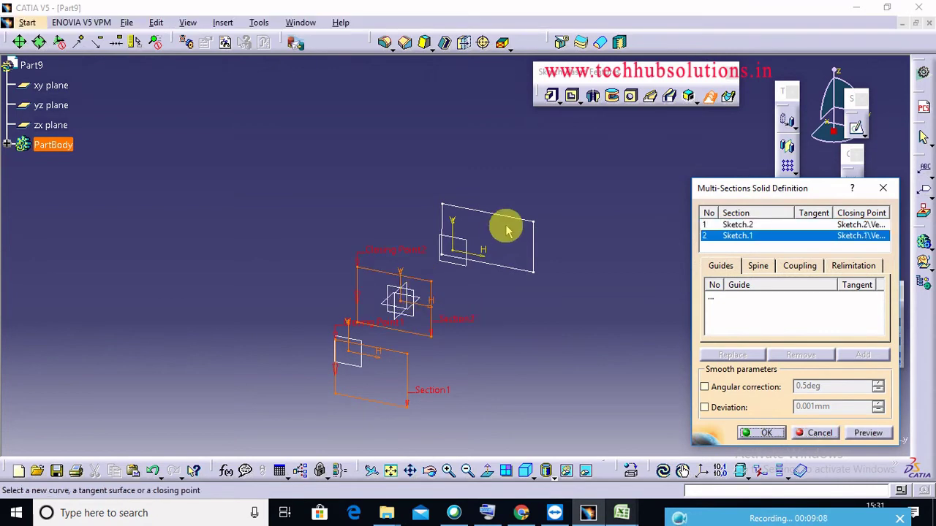
{"action": "left_click", "coordinate": [525, 224]}
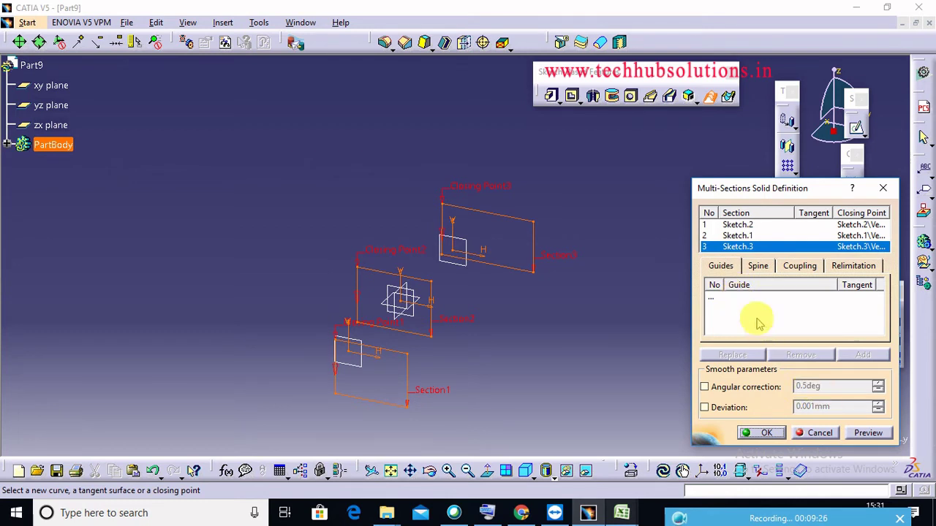
{"action": "left_click", "coordinate": [865, 432]}
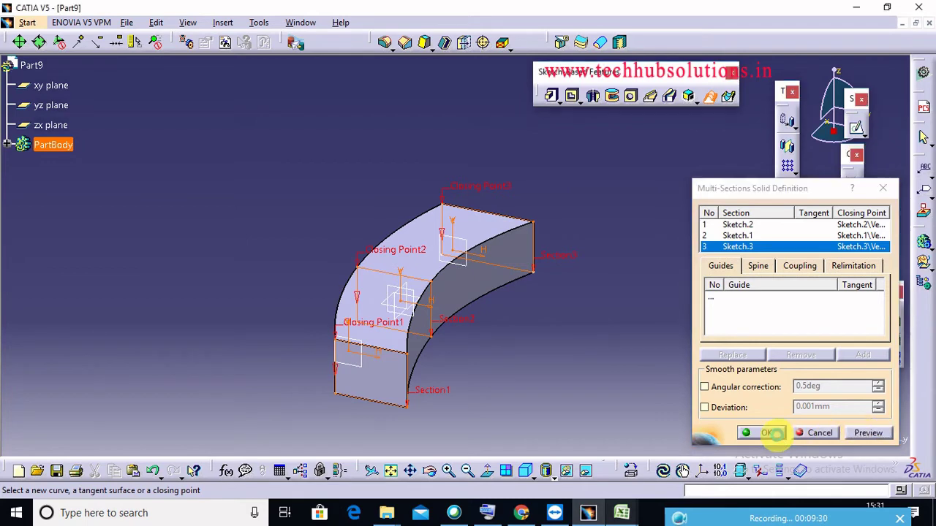
{"action": "left_click", "coordinate": [769, 432]}
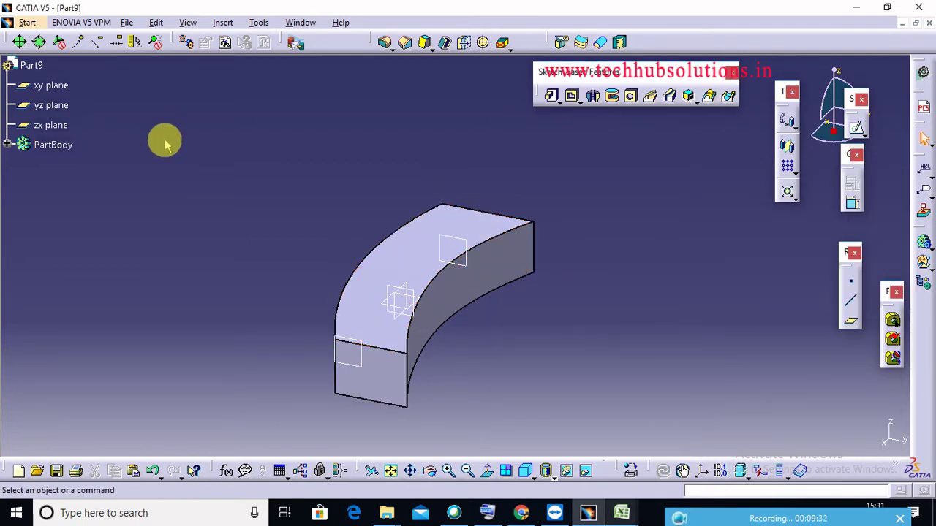
Step: Create a new, empty part in Part Design
{"action": "left_click", "coordinate": [27, 22]}
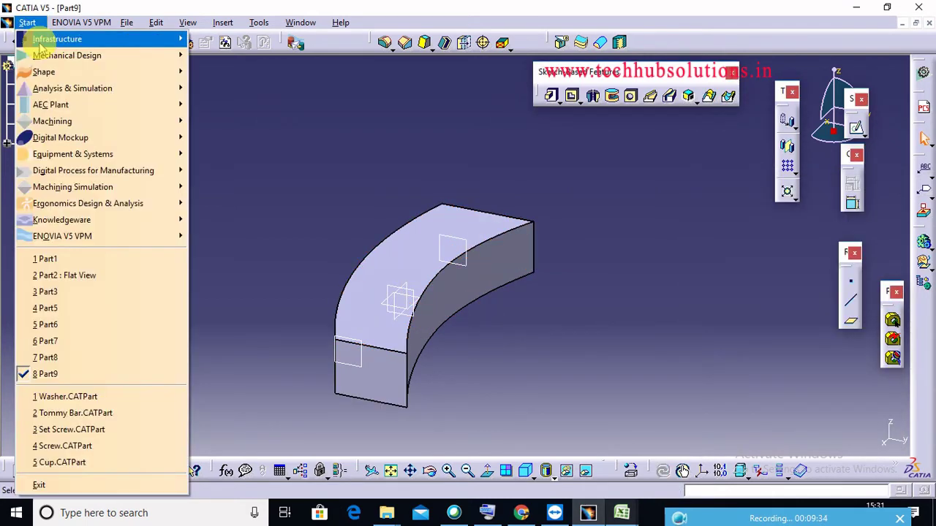
{"action": "mouse_move", "coordinate": [150, 59]}
{"action": "left_click", "coordinate": [223, 55]}
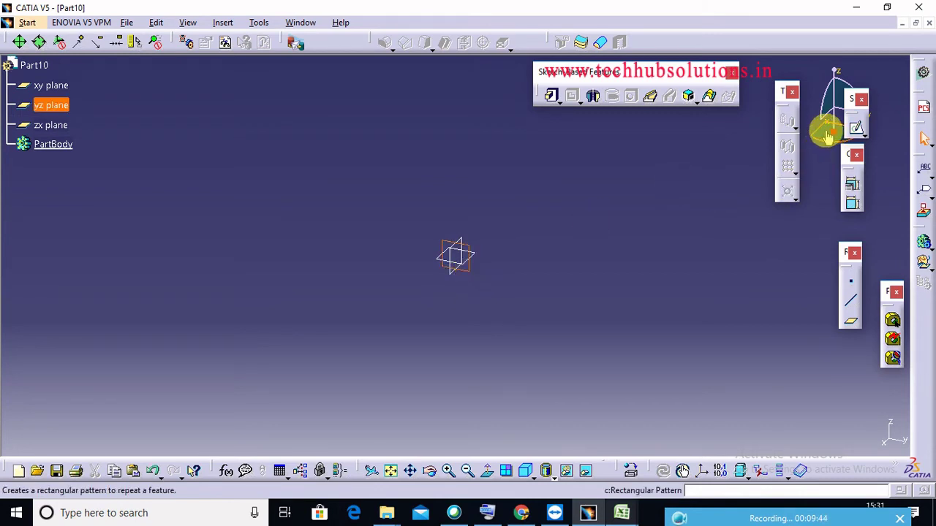
Step: On the yz plane, sketch a closed triangle with its apex above the origin and lower-left corner at about H -111 mm, V -70 mm, and exit
{"action": "left_click", "coordinate": [856, 128]}
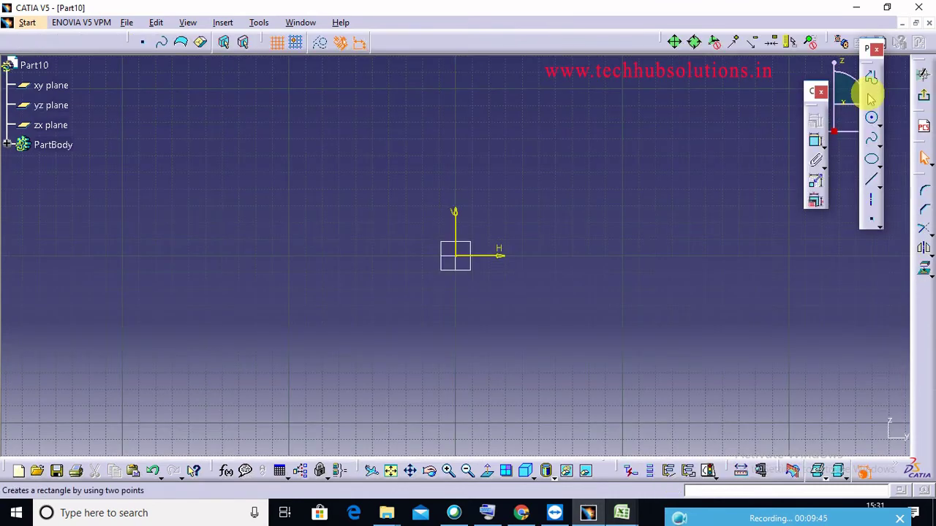
{"action": "key", "text": "Return"}
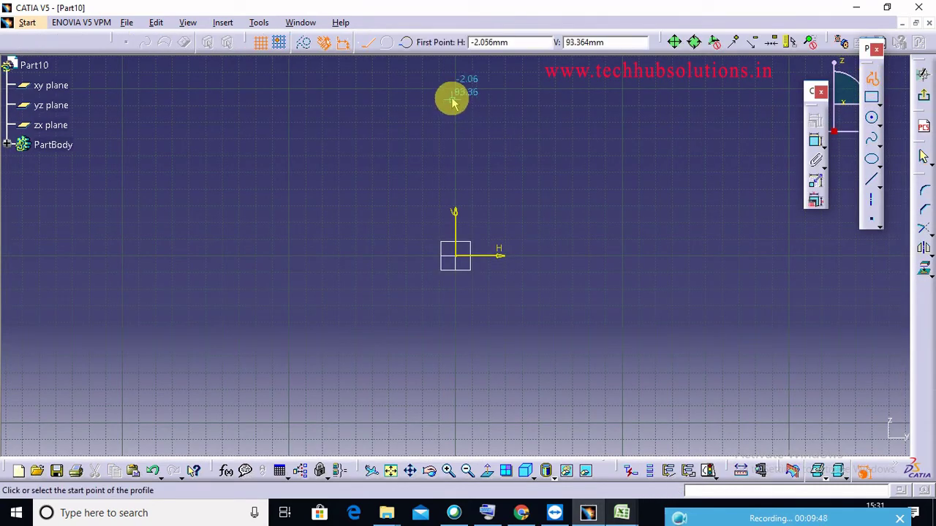
{"action": "left_click", "coordinate": [459, 90]}
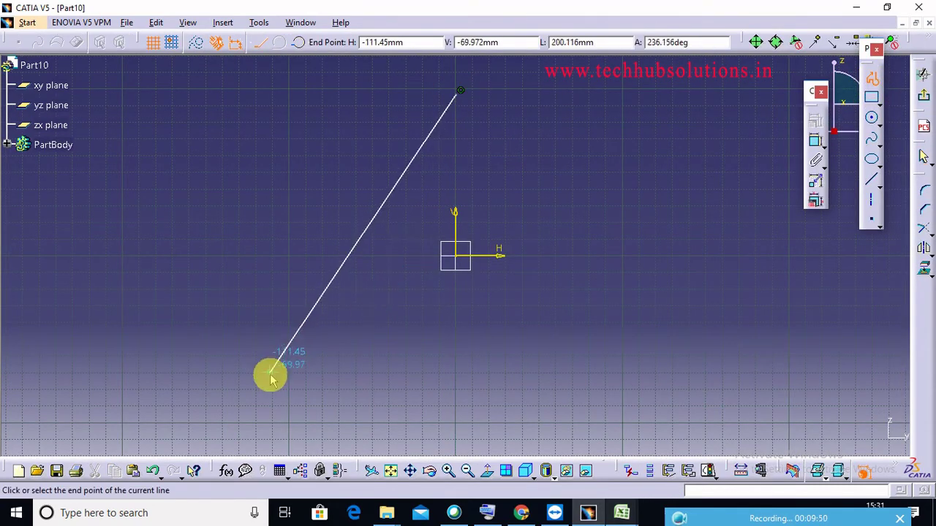
{"action": "left_click", "coordinate": [271, 372]}
{"action": "left_click", "coordinate": [667, 373]}
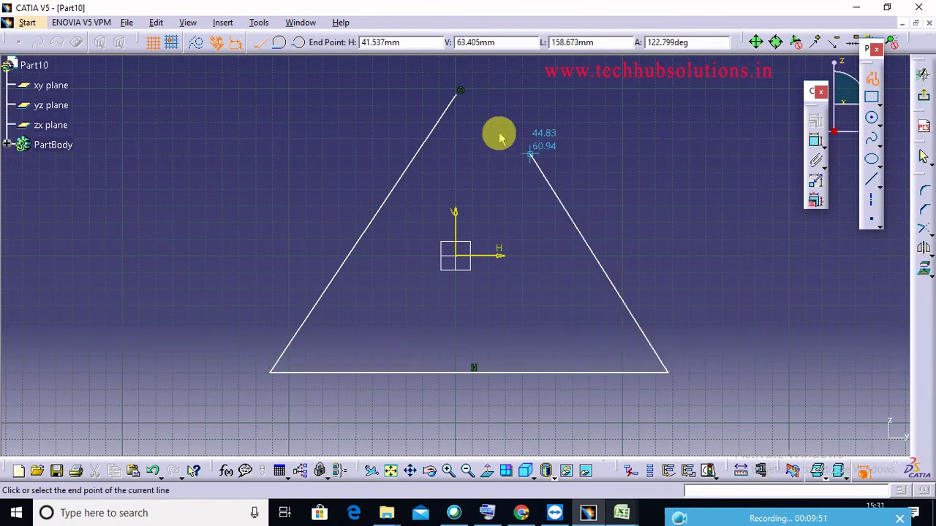
{"action": "left_click", "coordinate": [459, 92]}
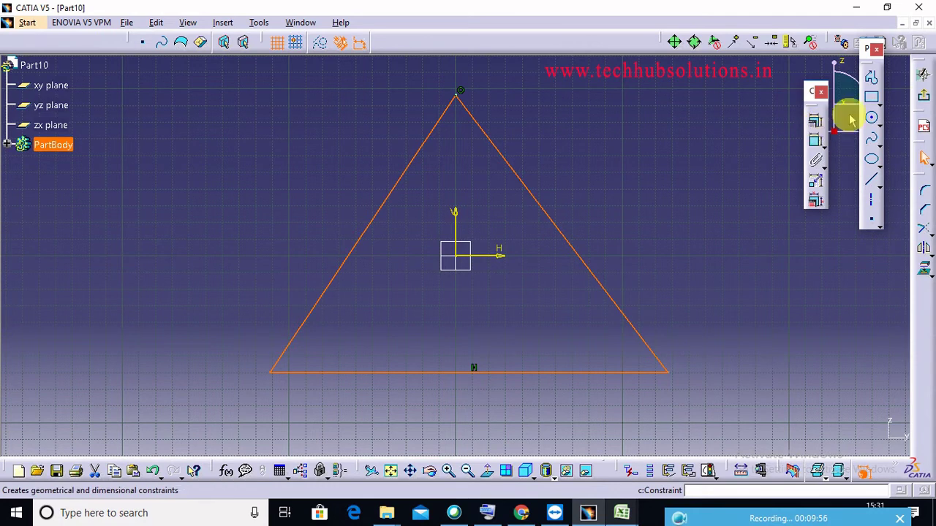
{"action": "left_click", "coordinate": [922, 74]}
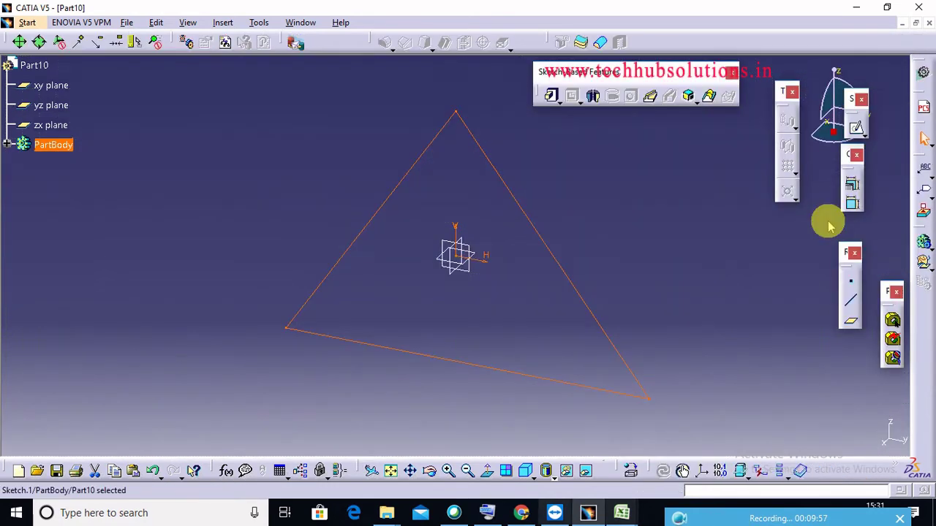
Step: Create a plane offset about 526 mm from the yz plane, in front of the triangle sketch
{"action": "mouse_move", "coordinate": [556, 236]}
{"action": "middle_mouse_down"}
{"action": "mouse_move", "coordinate": [556, 286]}
{"action": "mouse_move", "coordinate": [627, 290]}
{"action": "middle_mouse_up"}
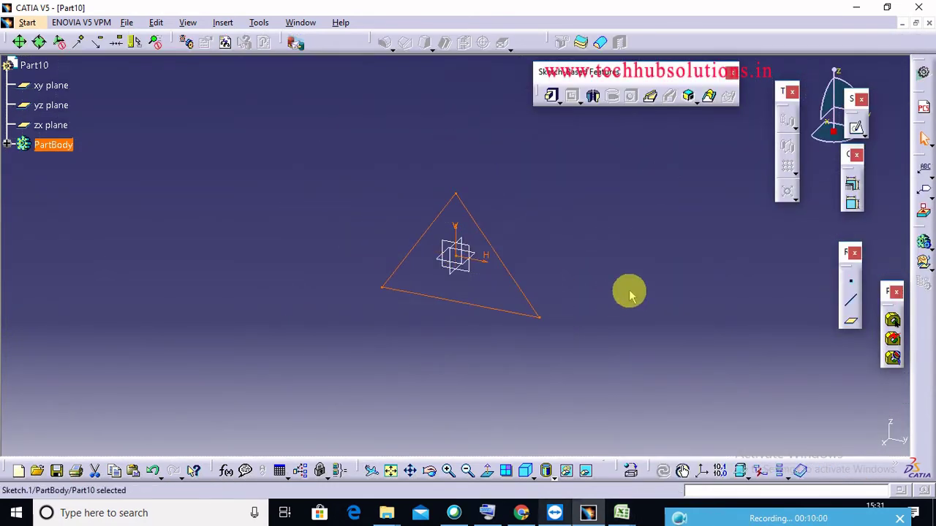
{"action": "left_click", "coordinate": [850, 325]}
{"action": "left_click", "coordinate": [475, 277]}
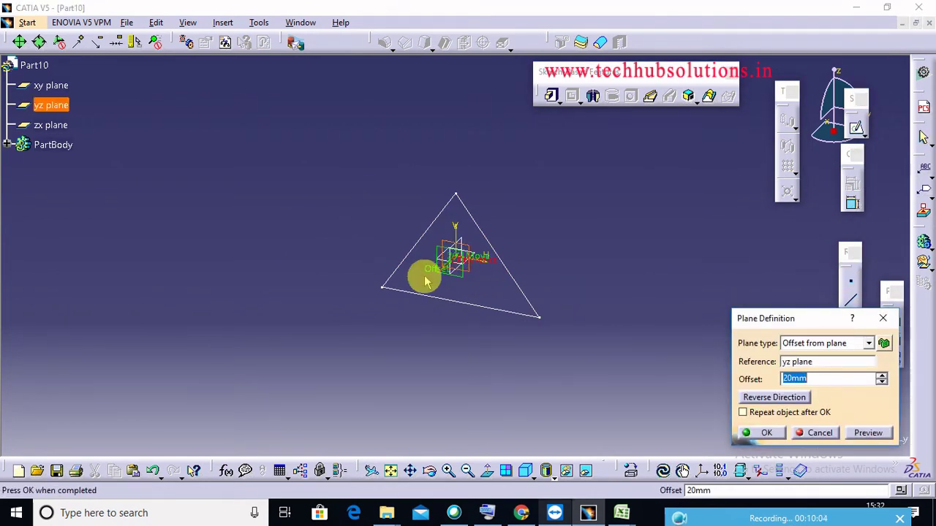
{"action": "left_click_drag", "start_coordinate": [440, 276], "coordinate": [313, 434]}
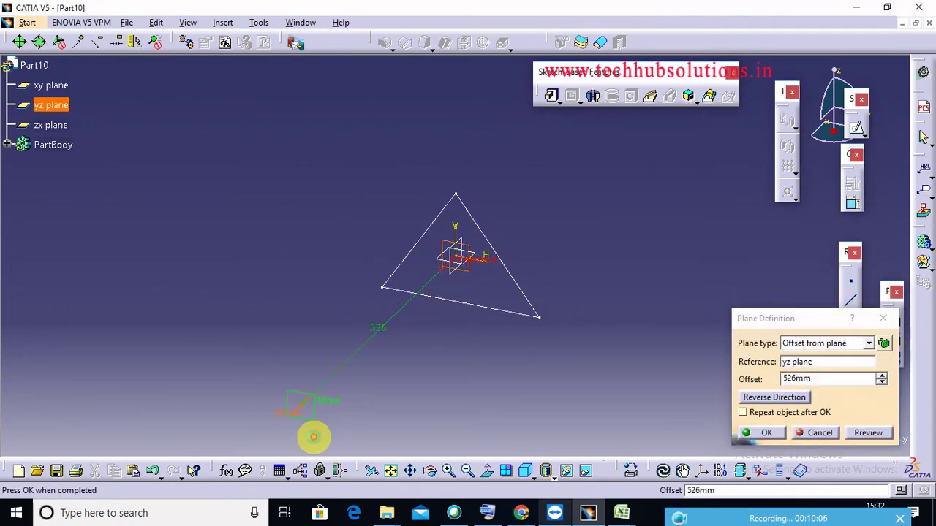
{"action": "left_click", "coordinate": [751, 434]}
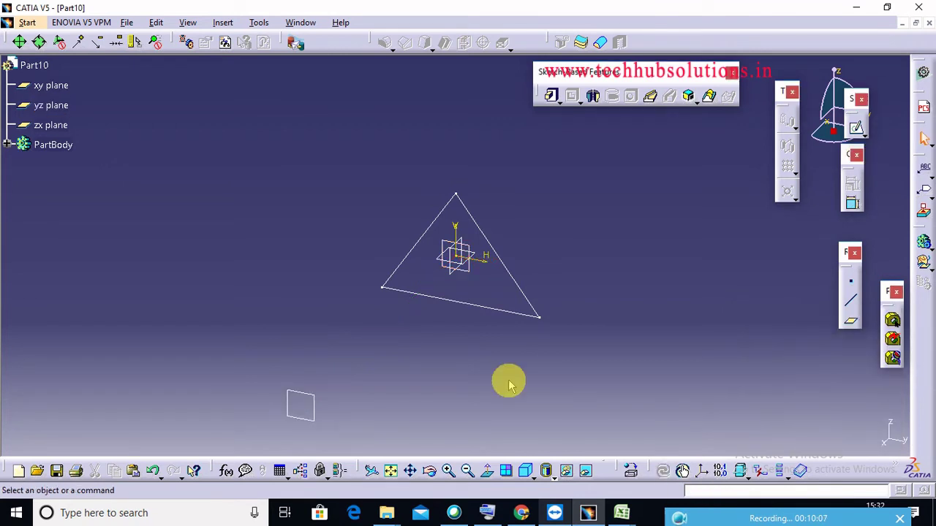
Step: On the offset plane, sketch a rectangle around the origin with its first corner at about H -86 mm, V 66 mm, and exit the sketch
{"action": "left_click", "coordinate": [314, 398]}
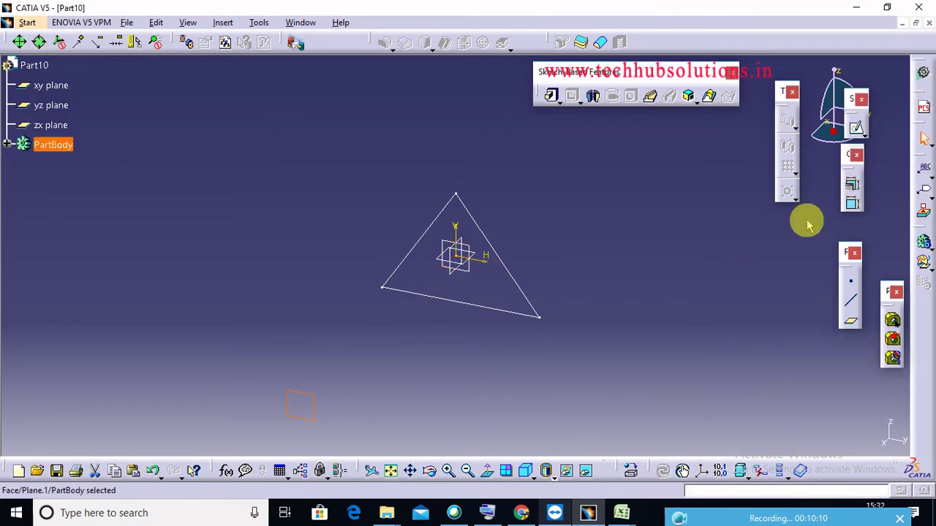
{"action": "left_click", "coordinate": [856, 128]}
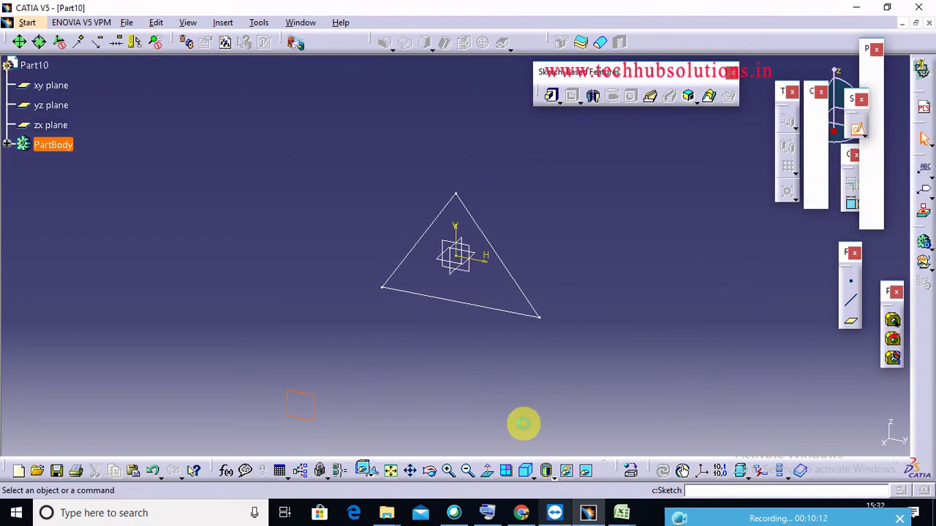
{"action": "left_click", "coordinate": [391, 470]}
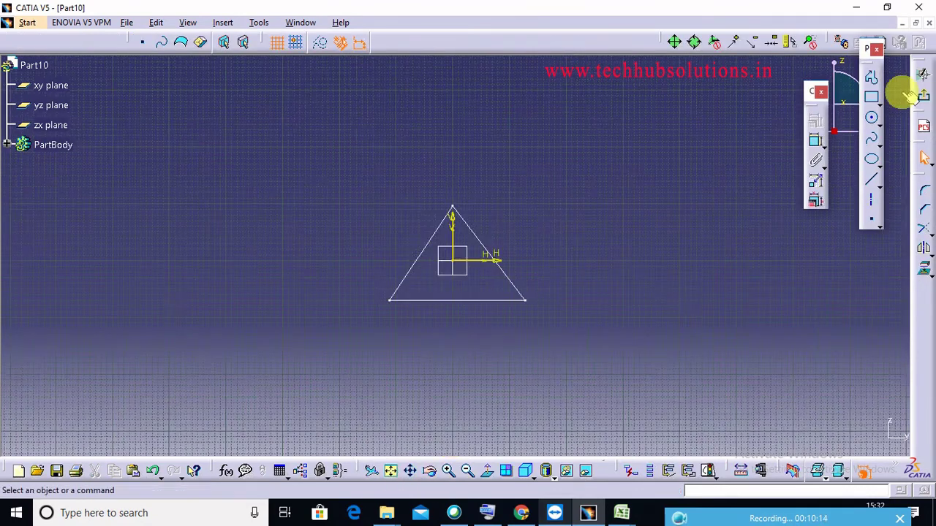
{"action": "left_click", "coordinate": [872, 98]}
{"action": "left_click", "coordinate": [878, 106]}
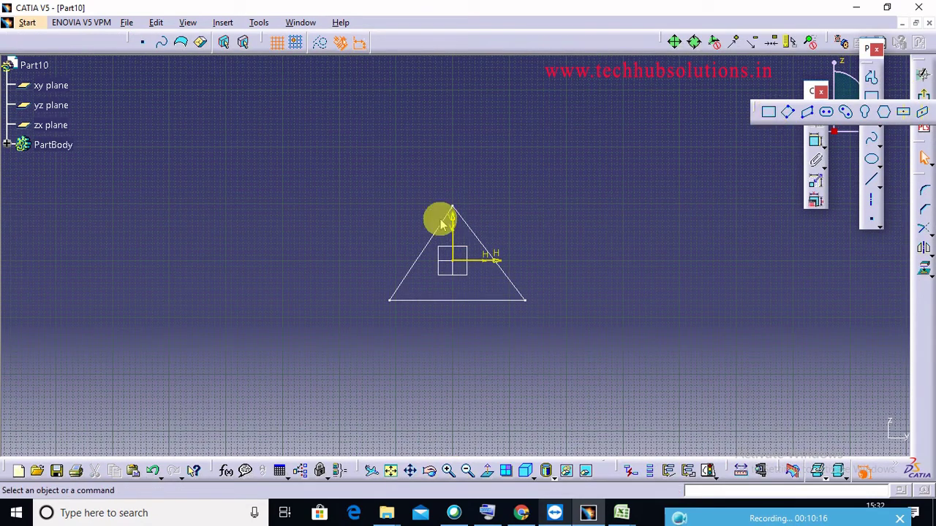
{"action": "left_click", "coordinate": [404, 222]}
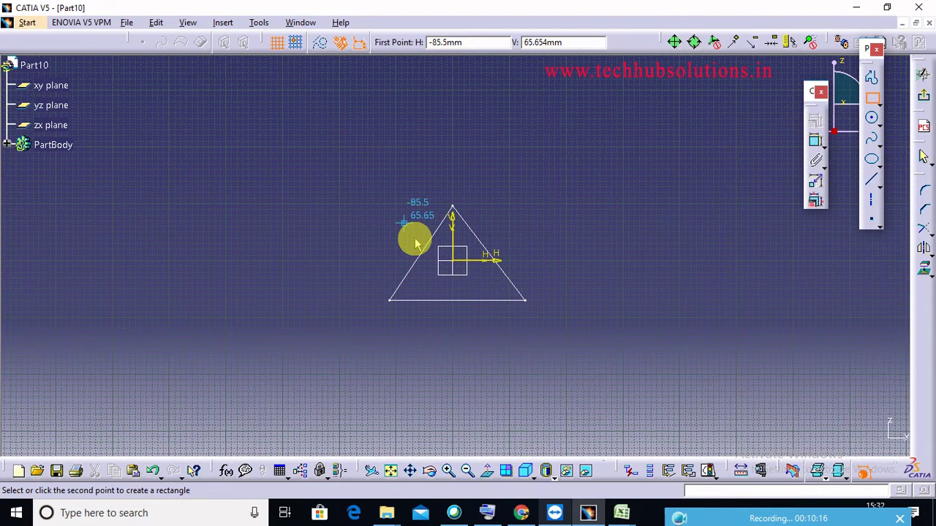
{"action": "left_click", "coordinate": [508, 318]}
{"action": "left_click", "coordinate": [921, 96]}
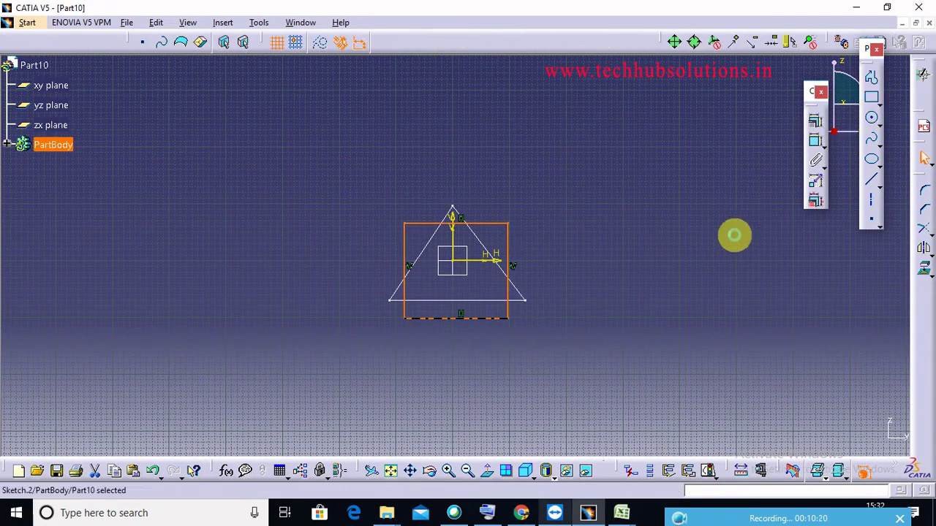
{"action": "left_click", "coordinate": [599, 256]}
Step: Create a point-point line from the rectangle's lower-right corner to the triangle's lower-right corner
{"action": "middle_click", "coordinate": [595, 253]}
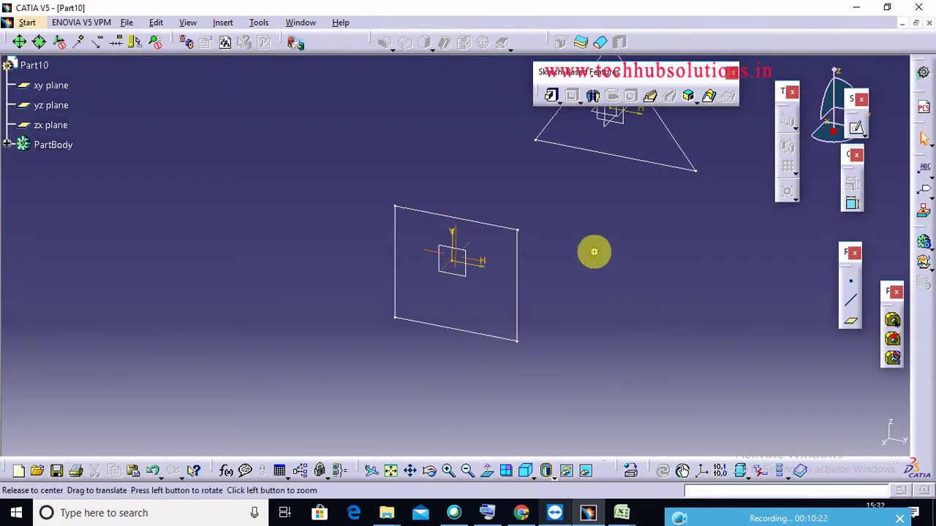
{"action": "middle_click_drag", "start_coordinate": [594, 252], "coordinate": [570, 330]}
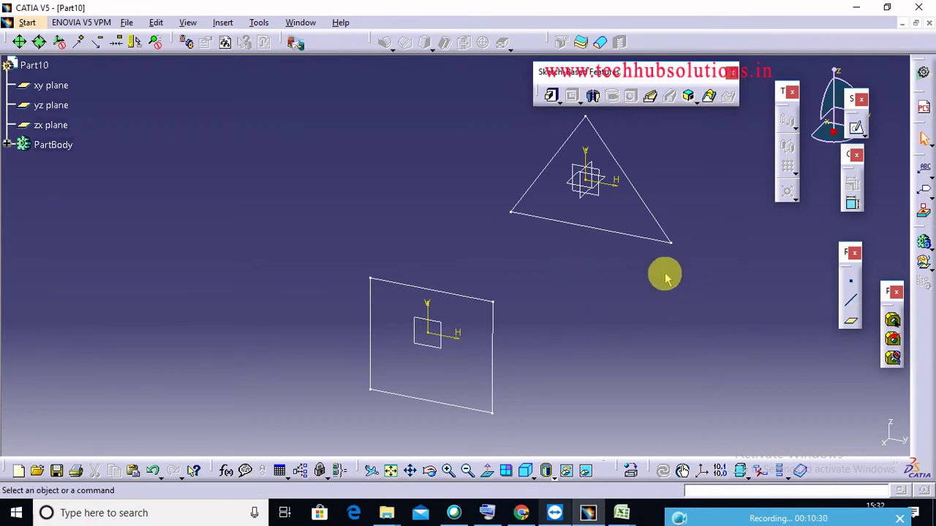
{"action": "middle_click_drag", "start_coordinate": [604, 292], "coordinate": [587, 293]}
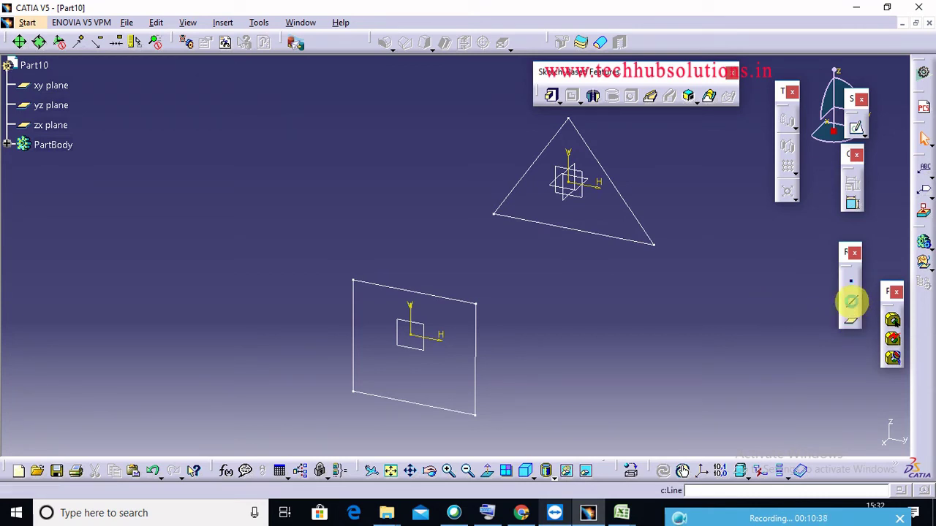
{"action": "left_click", "coordinate": [851, 300]}
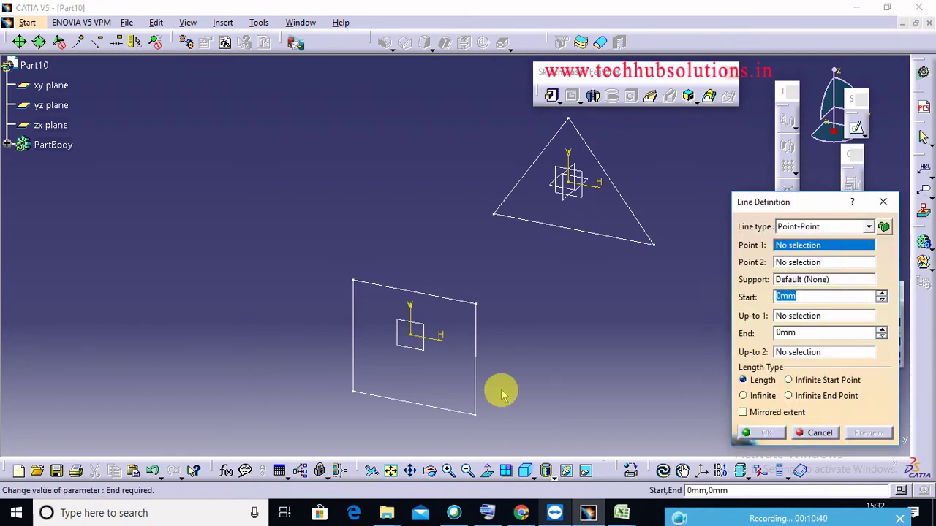
{"action": "left_click", "coordinate": [475, 414]}
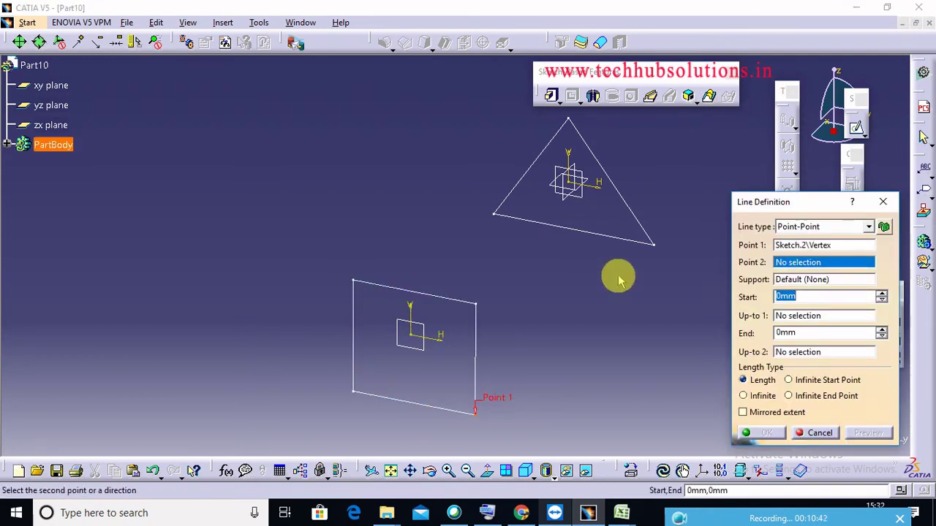
{"action": "left_click", "coordinate": [654, 245]}
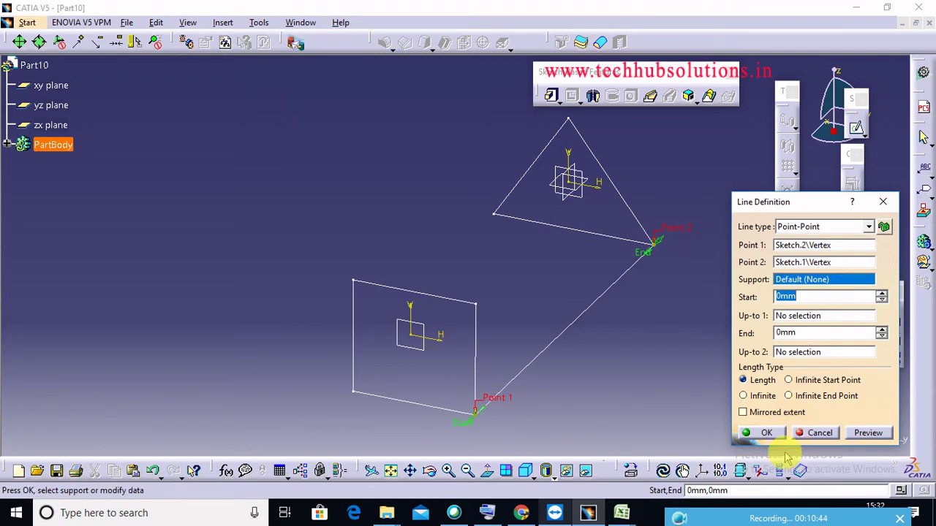
{"action": "left_click", "coordinate": [766, 433]}
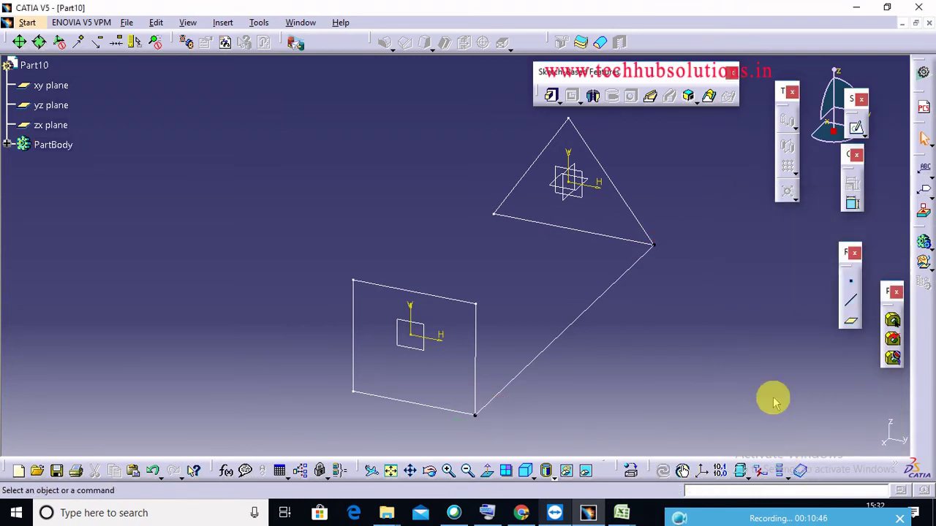
Step: Create two point-point lines joining the rectangle's upper-right and upper-left corners to the triangle's apex
{"action": "left_click", "coordinate": [850, 308]}
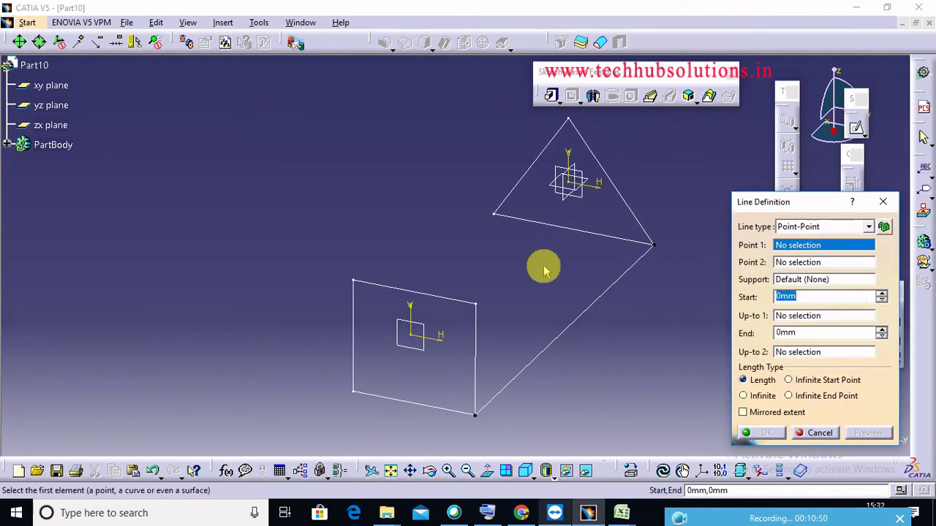
{"action": "left_click", "coordinate": [479, 305]}
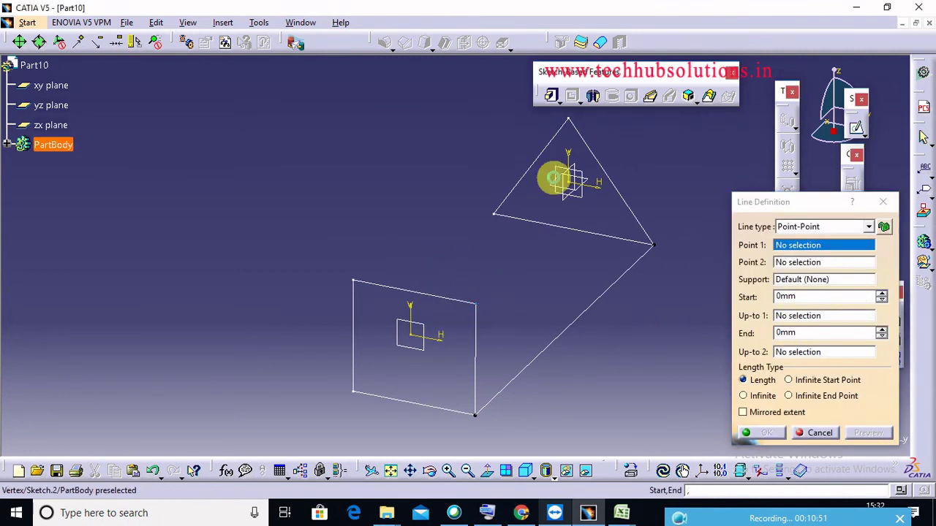
{"action": "left_click", "coordinate": [569, 117]}
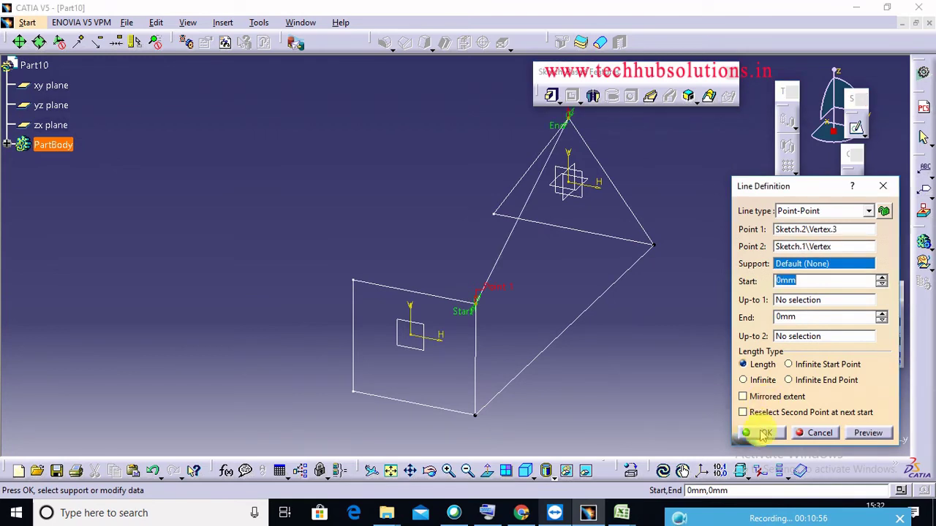
{"action": "left_click", "coordinate": [764, 432]}
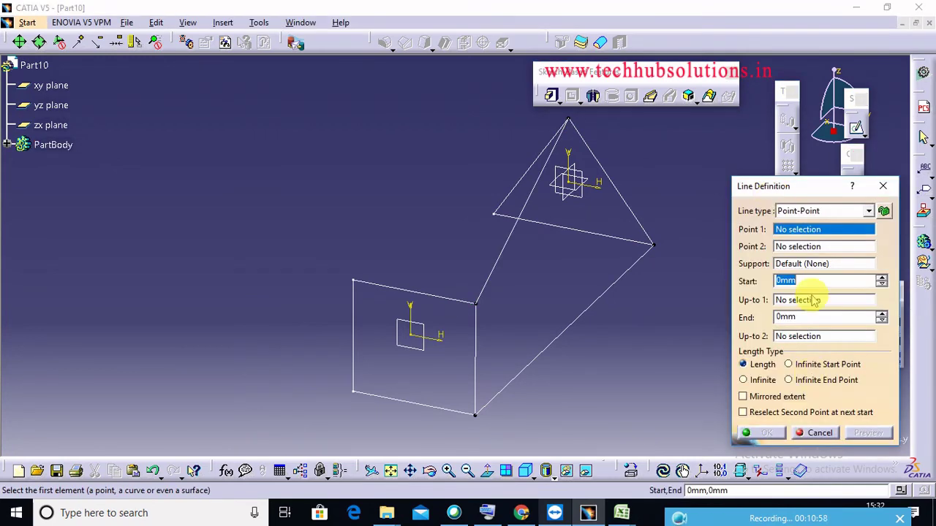
{"action": "left_click", "coordinate": [356, 283]}
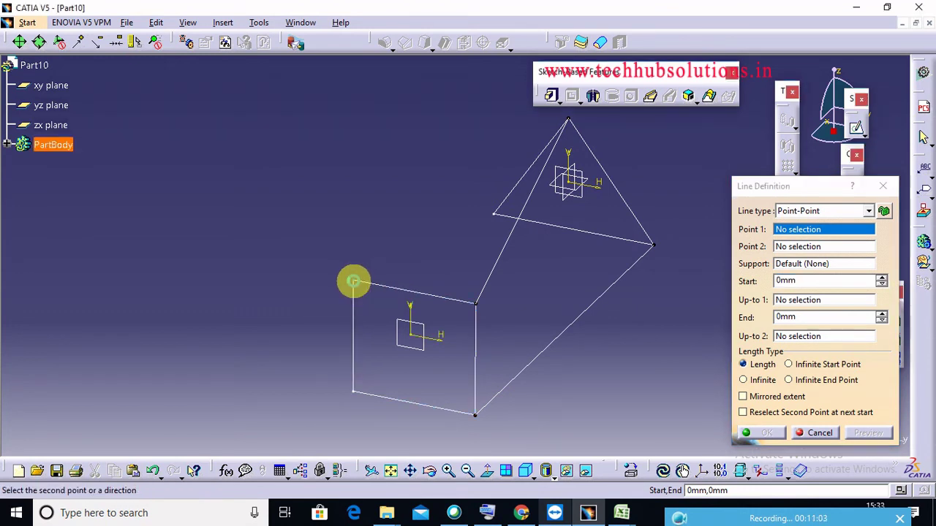
{"action": "left_click", "coordinate": [569, 123]}
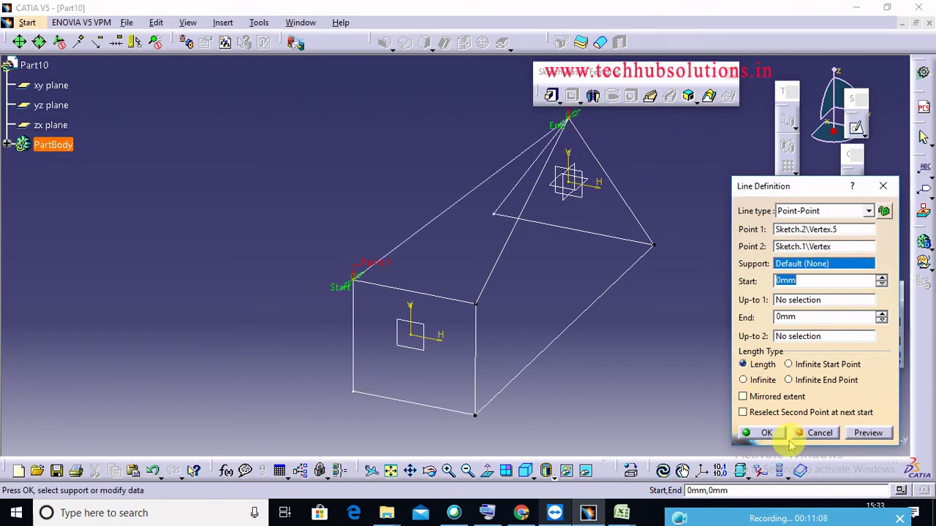
{"action": "left_click", "coordinate": [768, 432]}
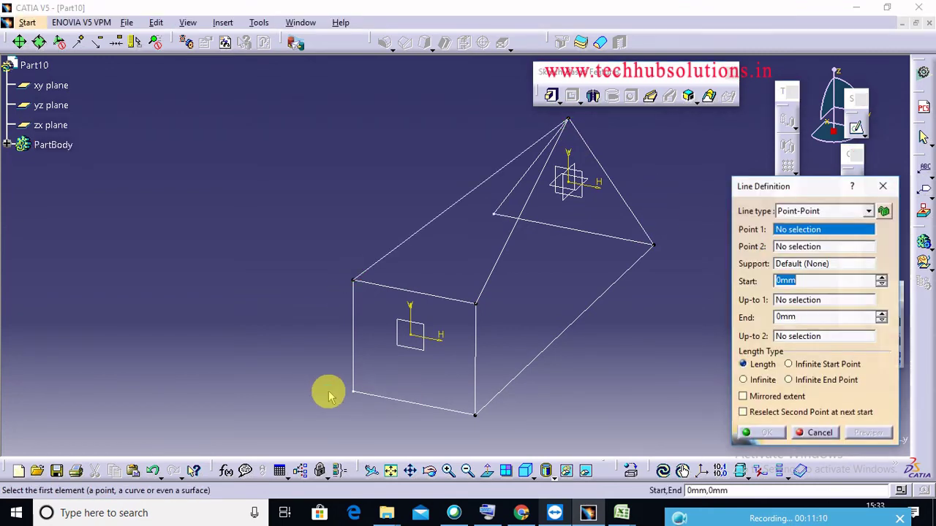
Step: Create a point-point line from the rectangle's lower-left corner to the triangle's lower-left corner, and finish the Line command
{"action": "left_click", "coordinate": [351, 393]}
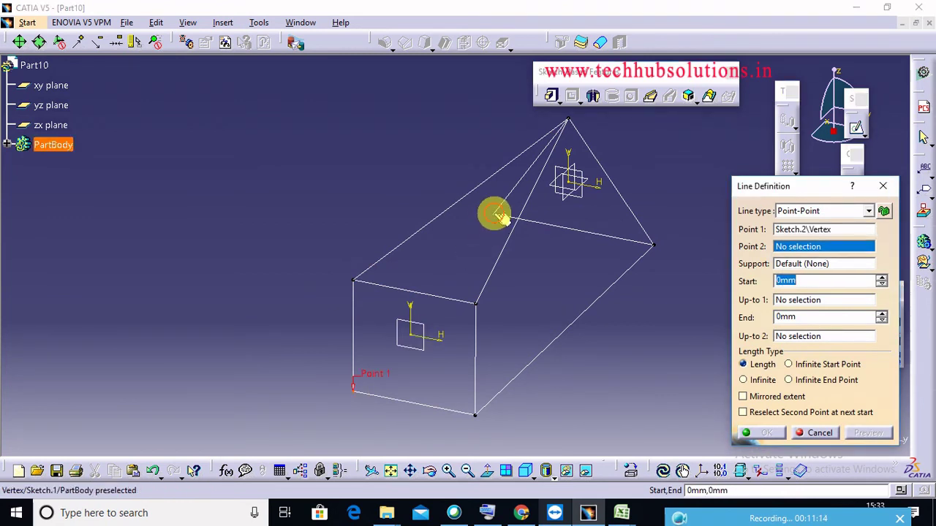
{"action": "left_click", "coordinate": [499, 215]}
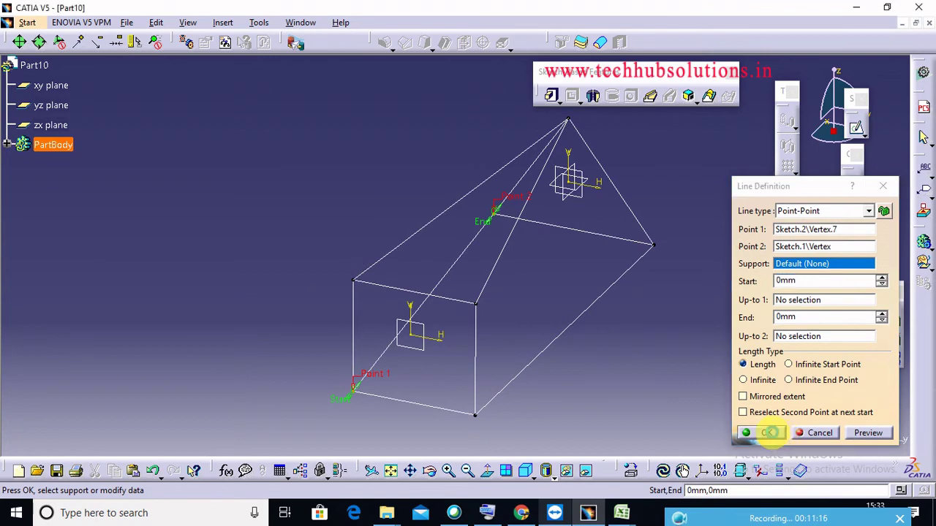
{"action": "left_click", "coordinate": [769, 432]}
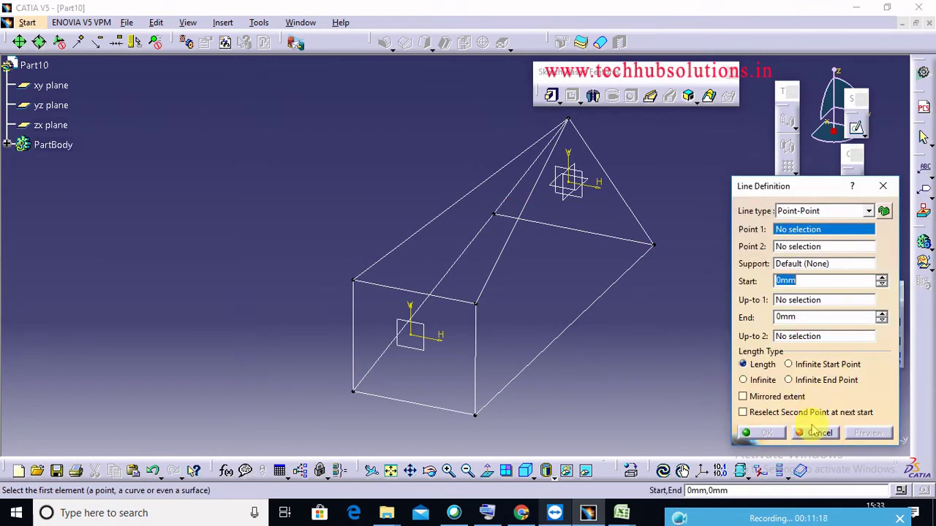
{"action": "left_click", "coordinate": [814, 433]}
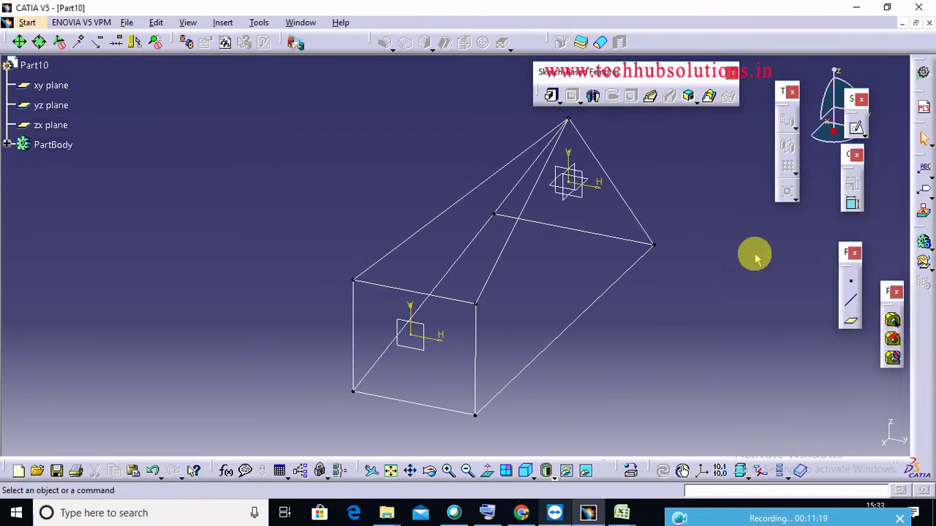
Step: Start a Multi-Sections Solid with the rectangle sketch as the first section and the triangle sketch as the second
{"action": "left_click", "coordinate": [709, 97]}
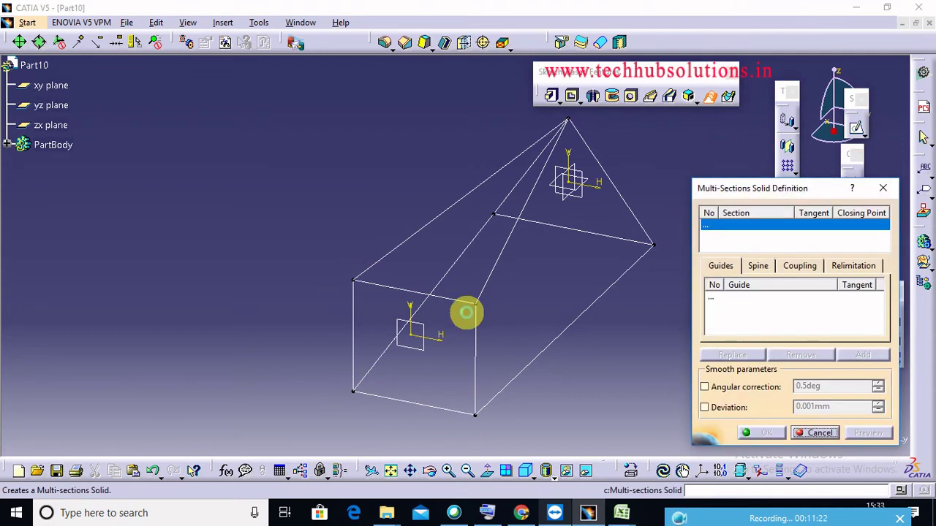
{"action": "left_click", "coordinate": [466, 299]}
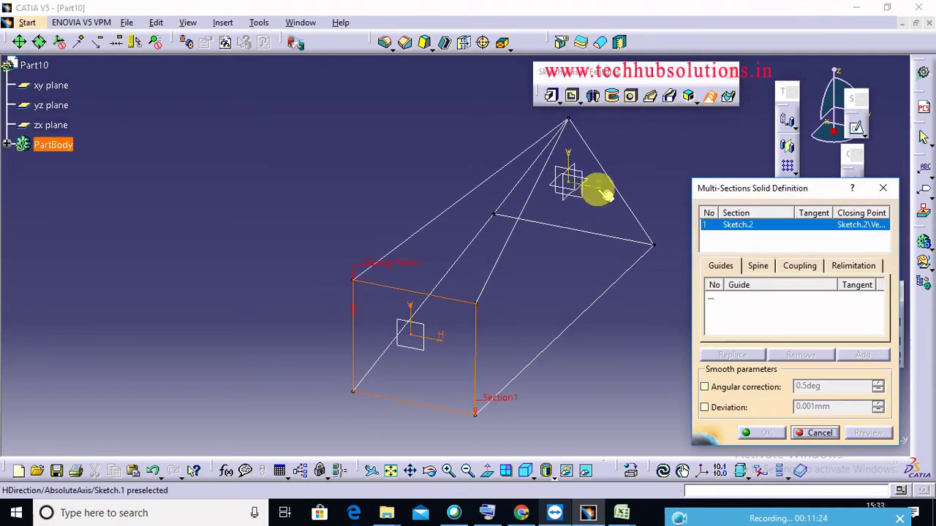
{"action": "left_click", "coordinate": [606, 191]}
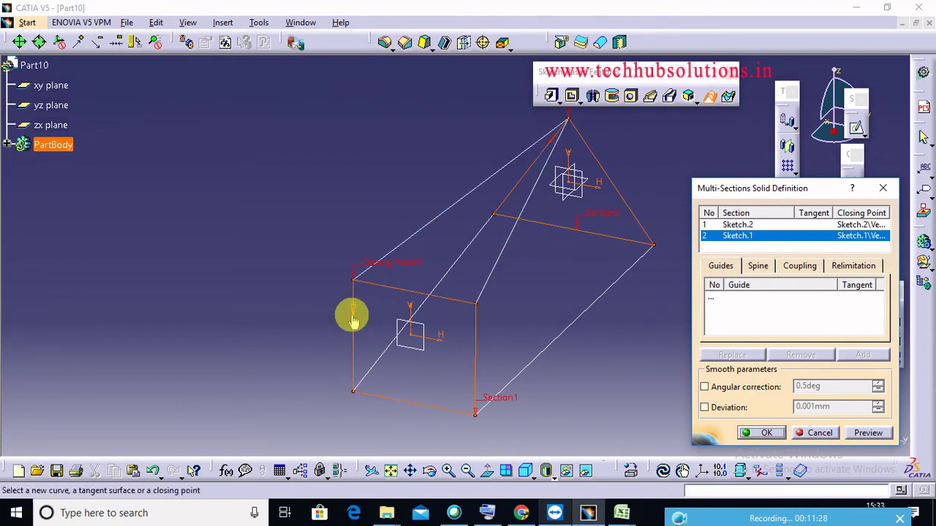
{"action": "middle_click_drag", "start_coordinate": [569, 395], "coordinate": [486, 397]}
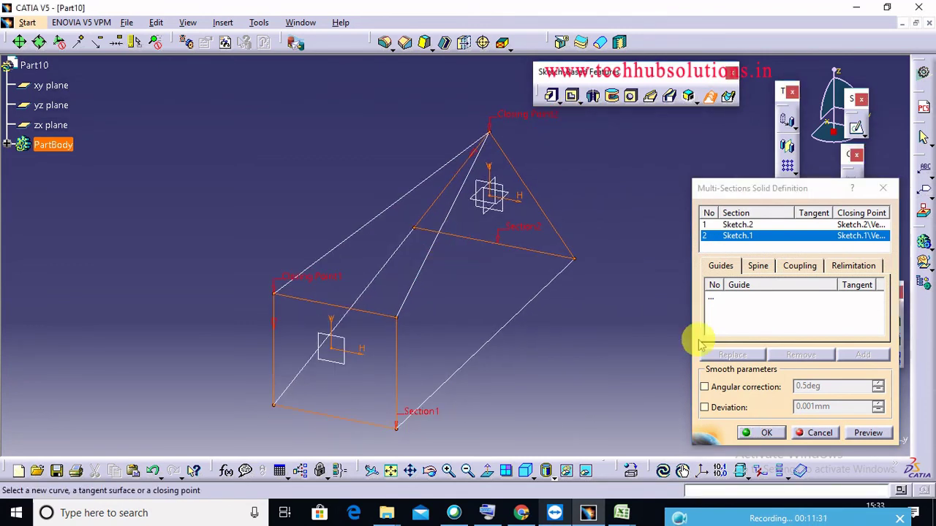
Step: Add the four connecting lines as guides in the order Line.3, Line.4, Line.1, Line.2, and preview the solid
{"action": "left_click", "coordinate": [727, 299]}
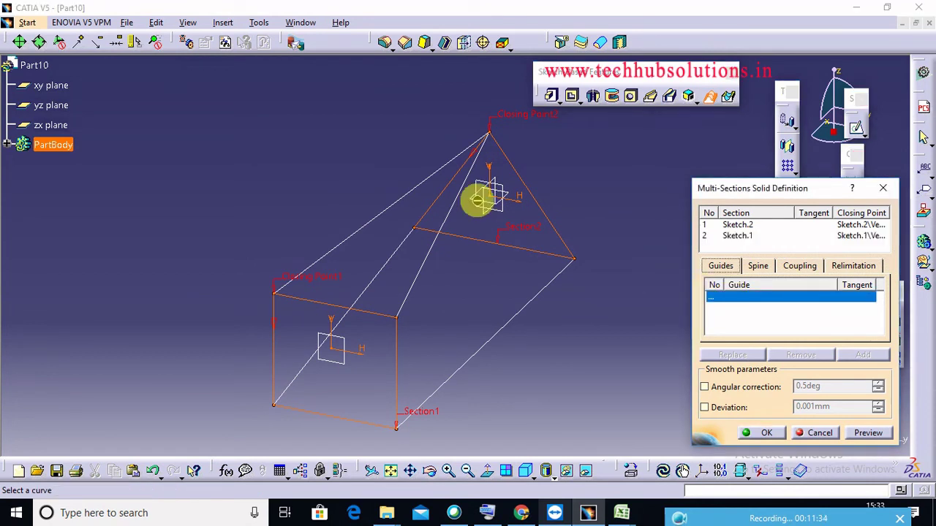
{"action": "left_click", "coordinate": [403, 196]}
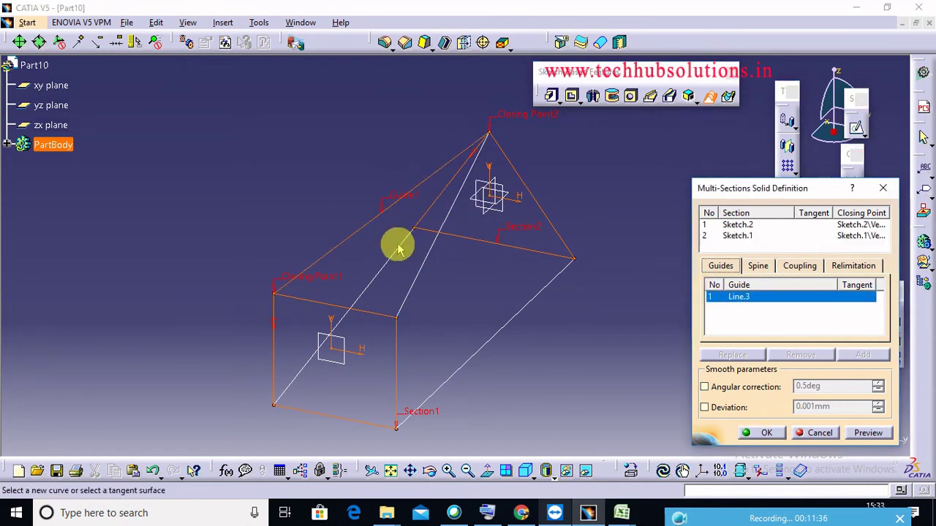
{"action": "left_click", "coordinate": [500, 328]}
{"action": "left_click", "coordinate": [500, 329]}
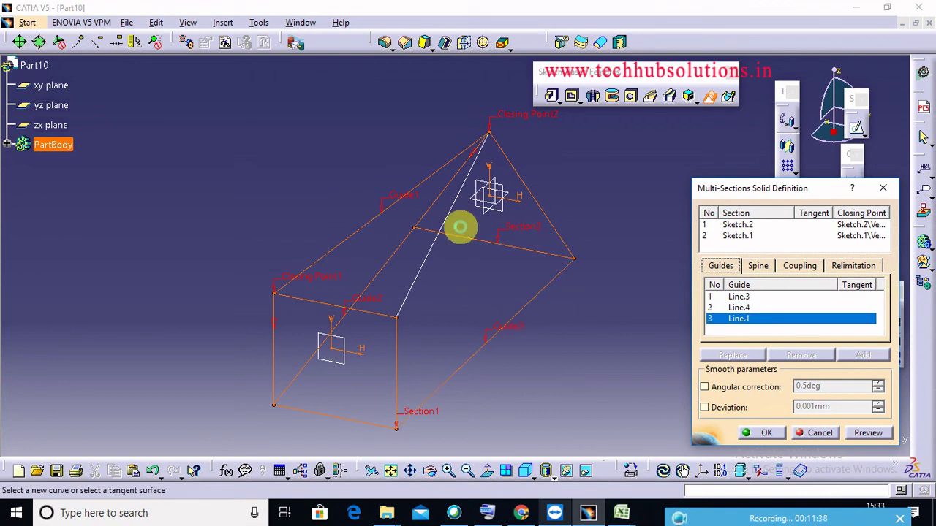
{"action": "left_click", "coordinate": [452, 206]}
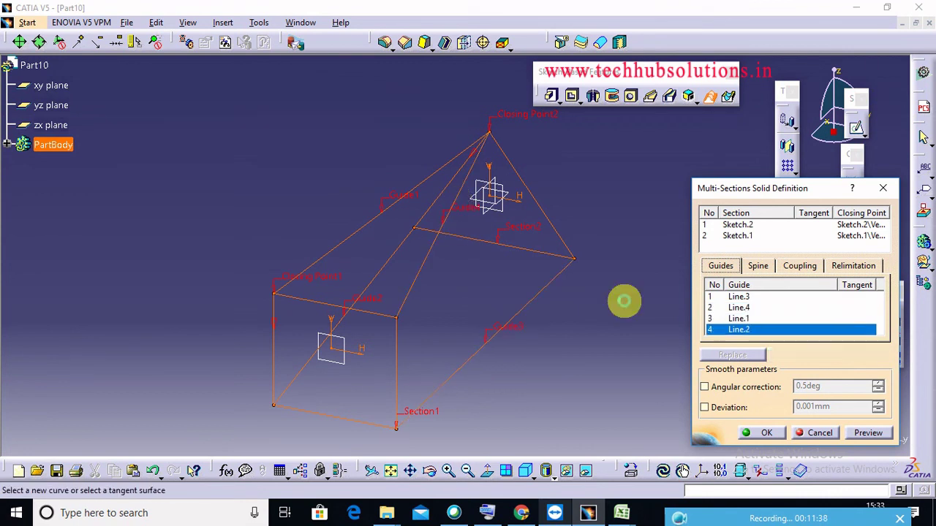
{"action": "left_click", "coordinate": [867, 433]}
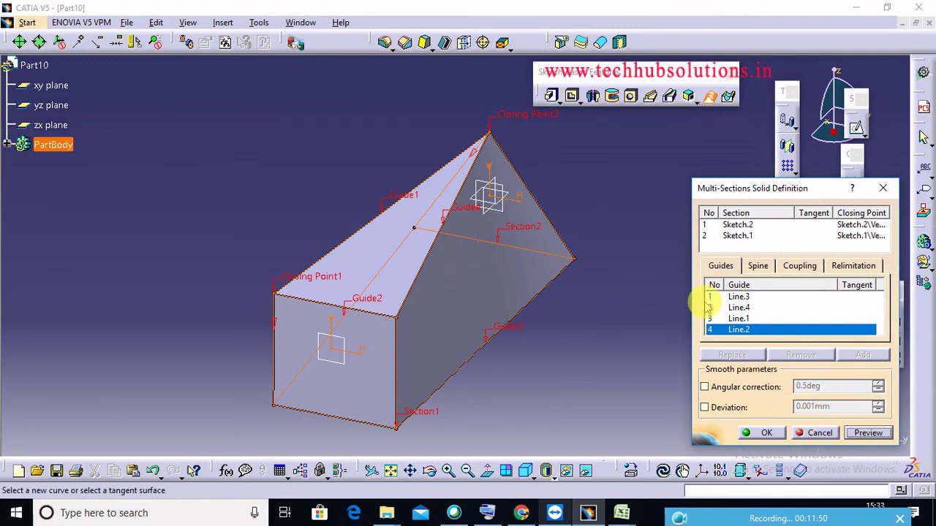
Step: Replace the closing points of the triangle and the rectangle with their lower-right corners, and create the multi-sections solid
{"action": "right_click", "coordinate": [515, 124]}
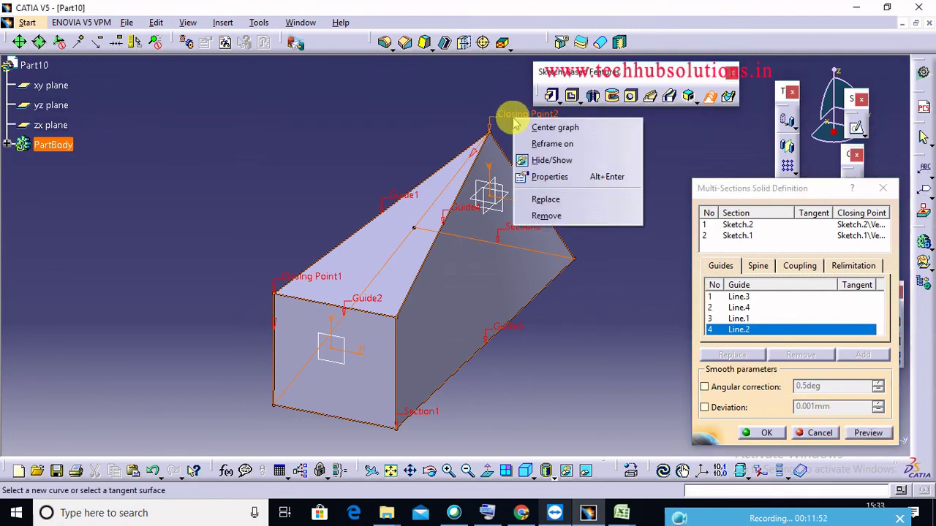
{"action": "left_click", "coordinate": [543, 198]}
{"action": "left_click", "coordinate": [576, 260]}
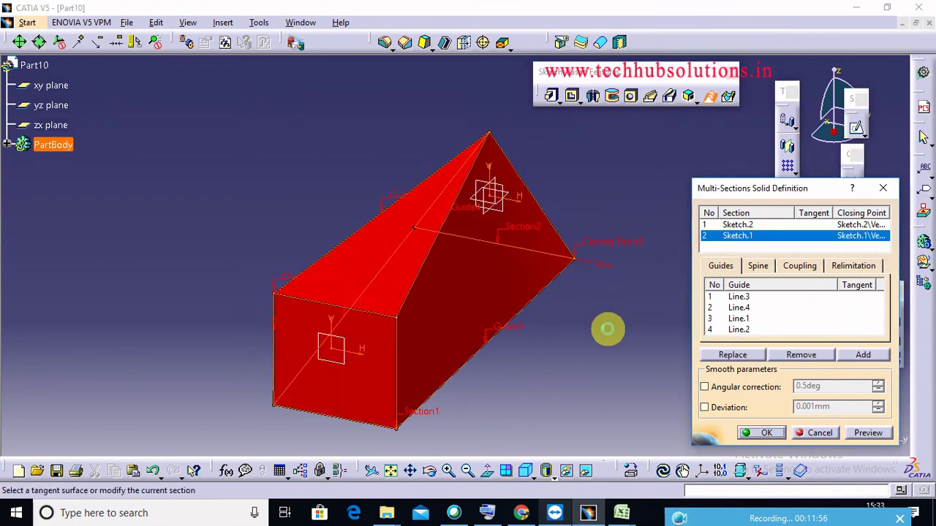
{"action": "right_click", "coordinate": [287, 278]}
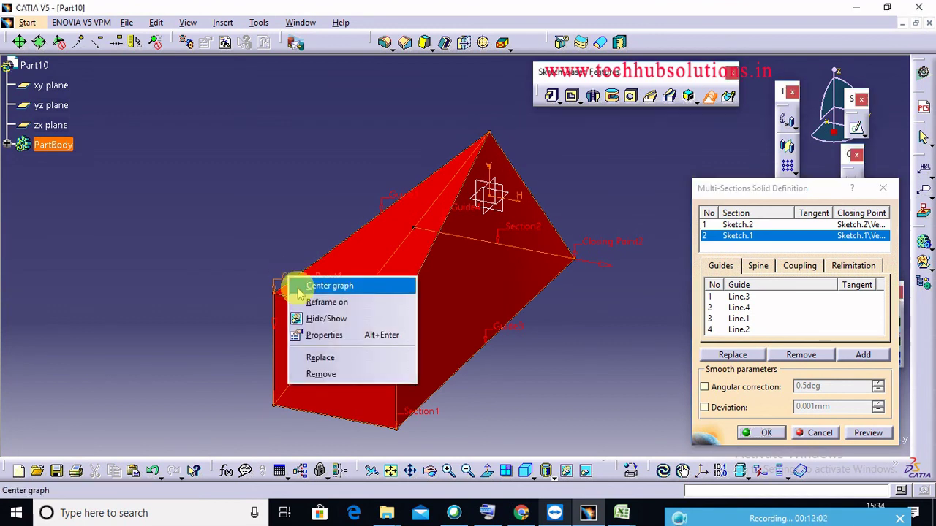
{"action": "left_click", "coordinate": [320, 357]}
{"action": "left_click", "coordinate": [396, 430]}
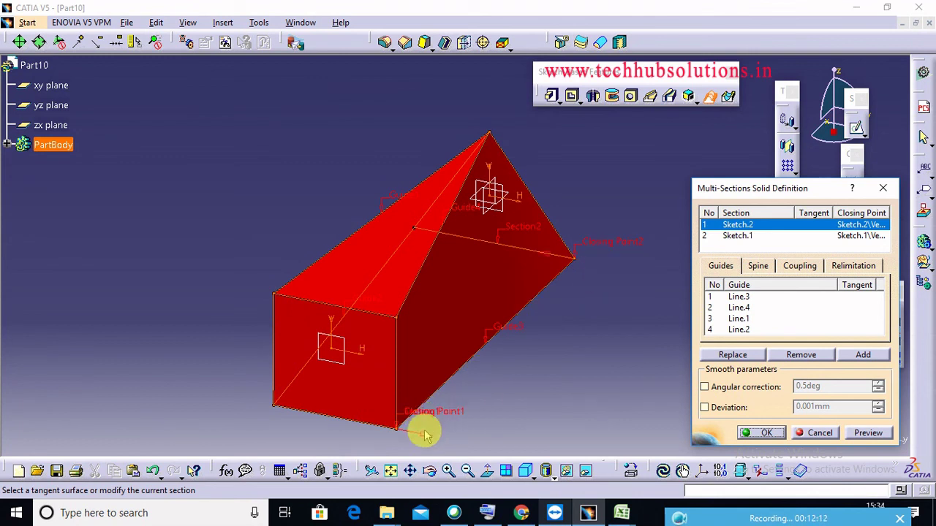
{"action": "left_click", "coordinate": [868, 433]}
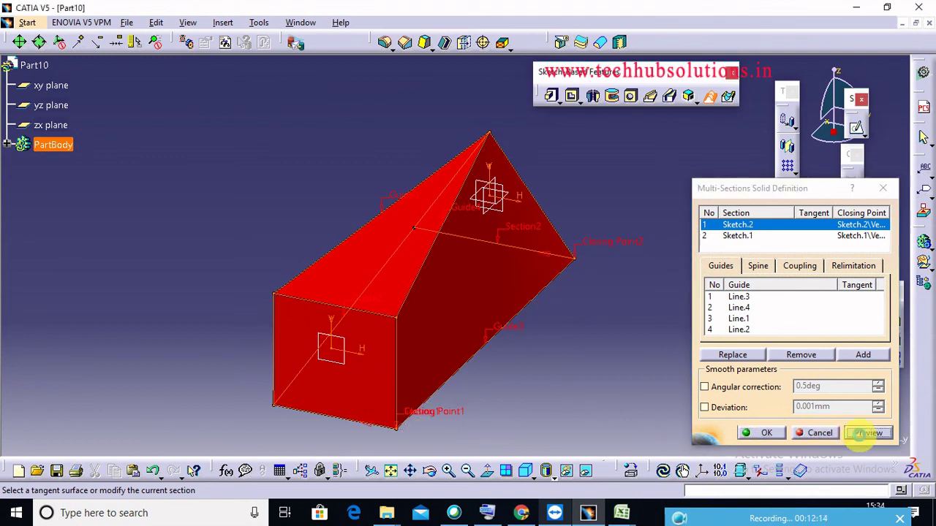
{"action": "left_click", "coordinate": [766, 432]}
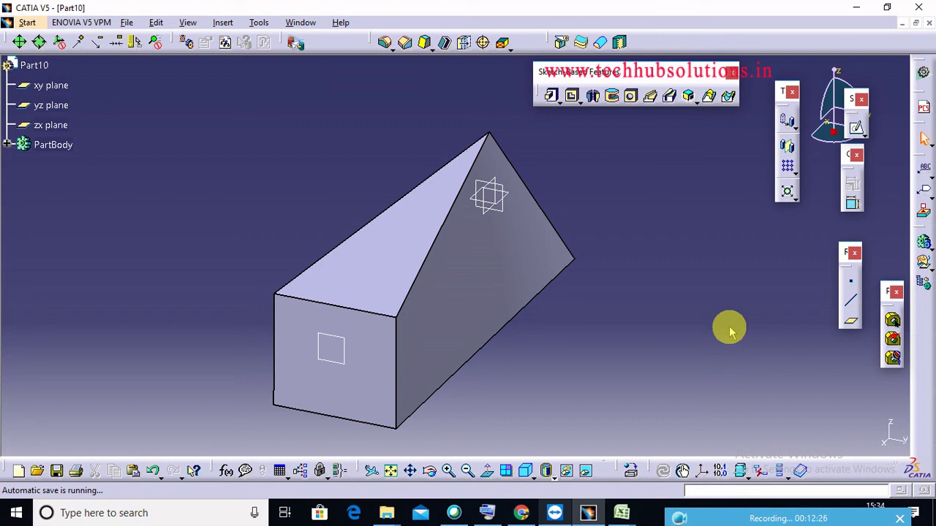
{"action": "left_click", "coordinate": [762, 516]}
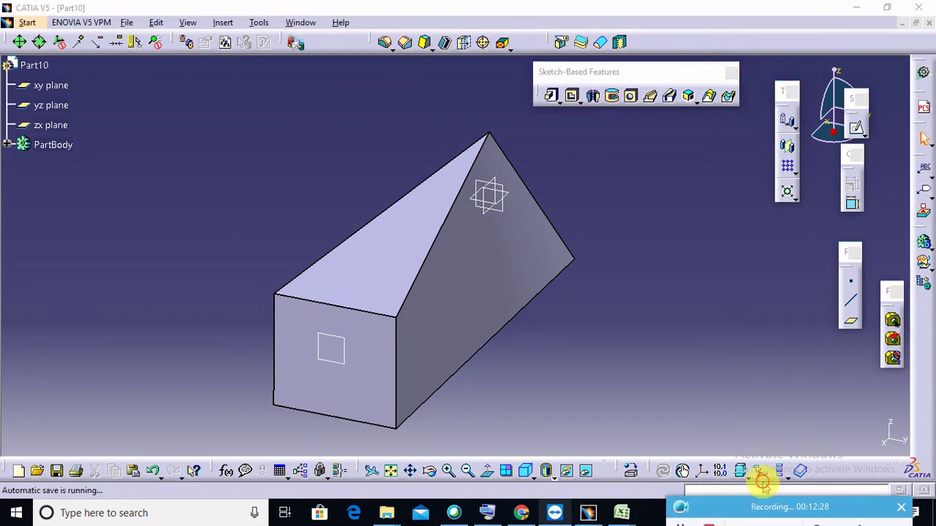